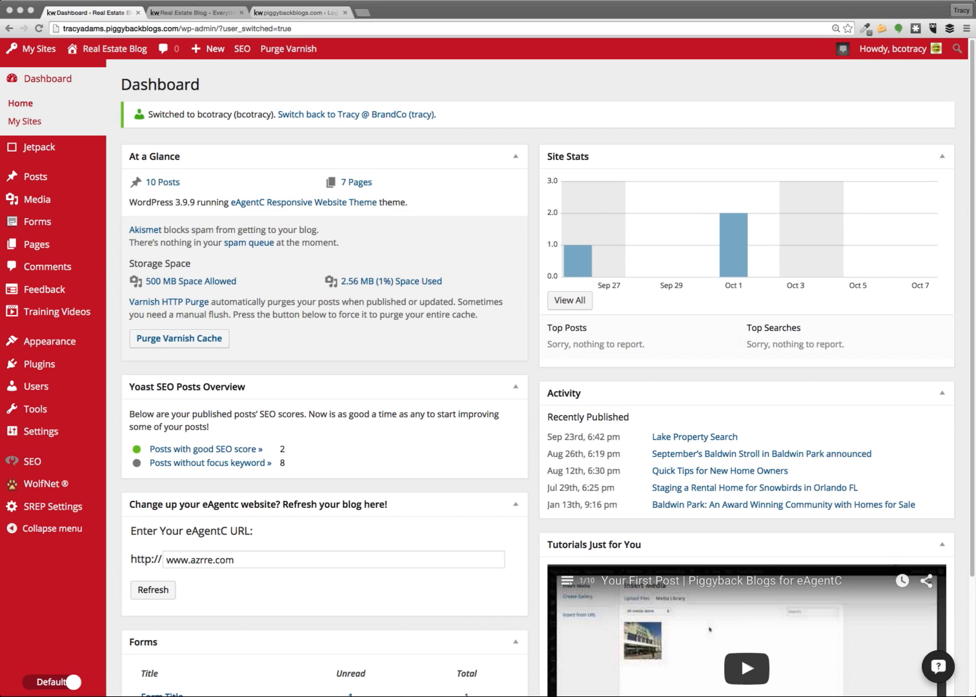
# Step: View the Piggyback Blogs home page and open its log-in page from there
pyautogui.click(298, 13)
pyautogui.click(6, 29)
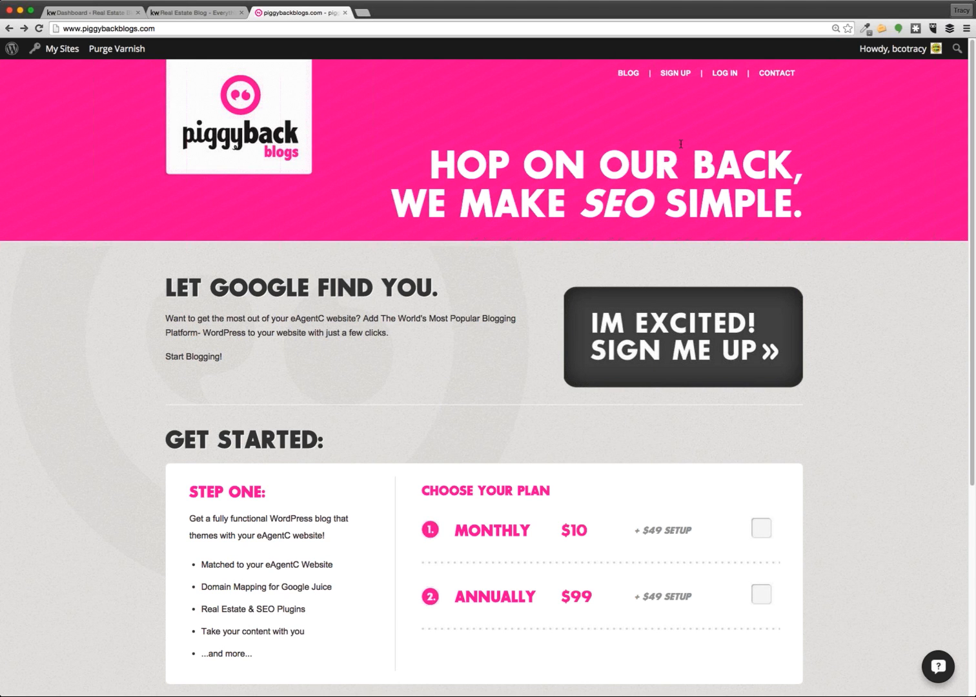
pyautogui.click(728, 78)
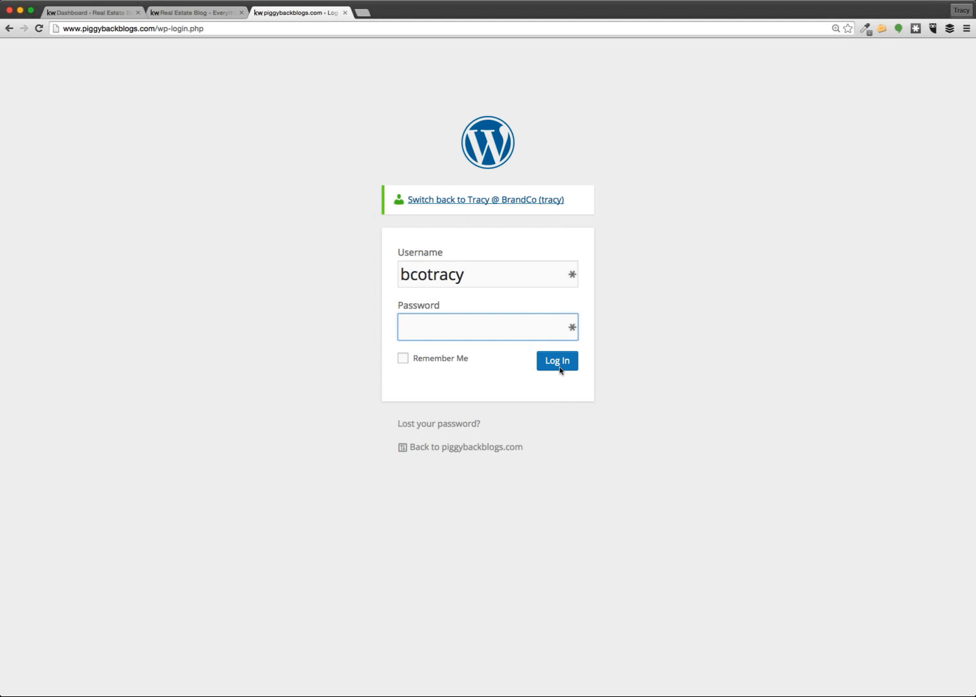
# Step: Switch to the Real Estate Blog page and append /wp-admin to its web address
pyautogui.click(165, 13)
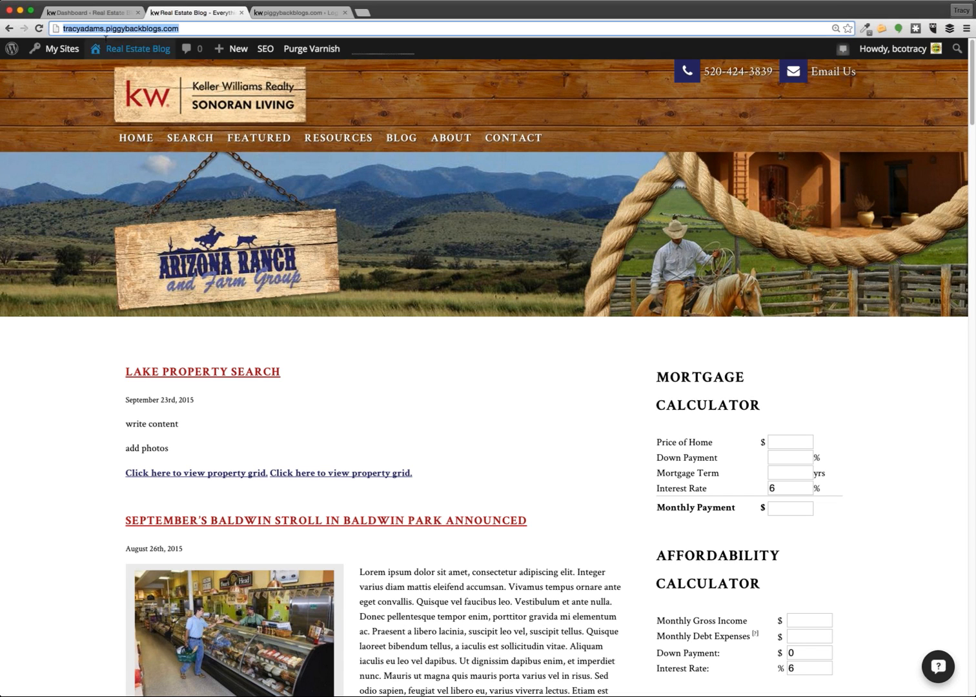
pyautogui.click(213, 28)
pyautogui.write('/w')
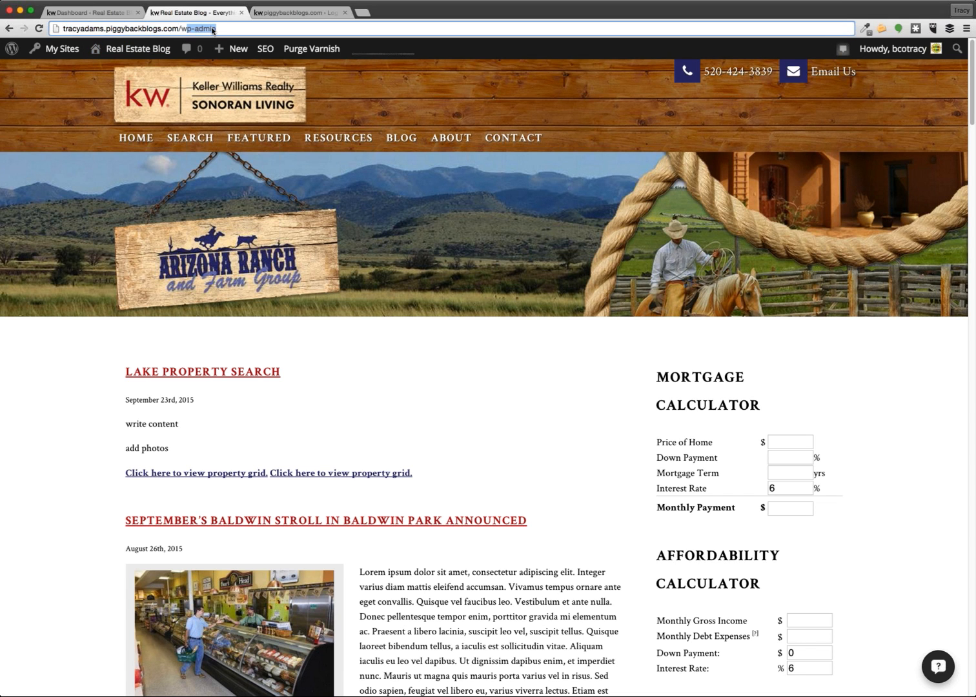
pyautogui.write('p-admin')
pyautogui.click(377, 348)
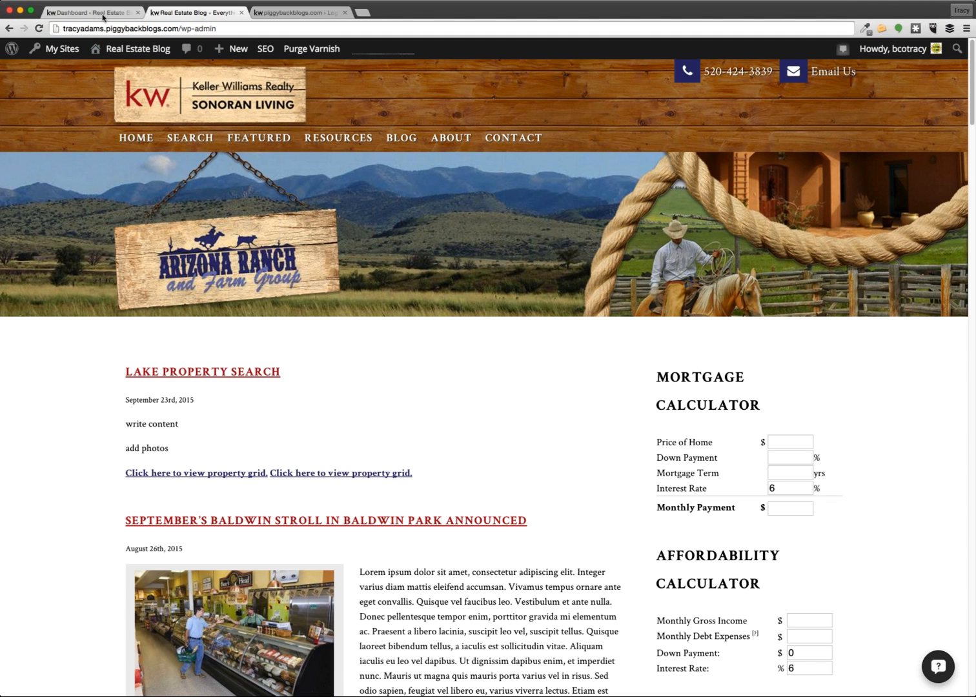
# Step: Return to the blog's admin dashboard and switch the admin interface to Basic mode
pyautogui.click(104, 12)
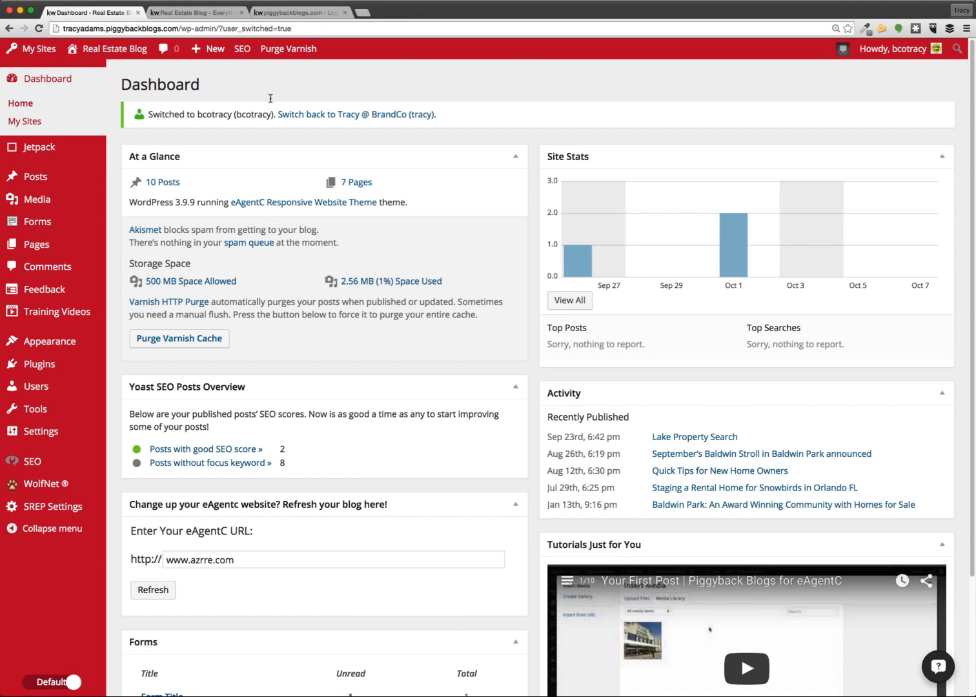
pyautogui.click(211, 14)
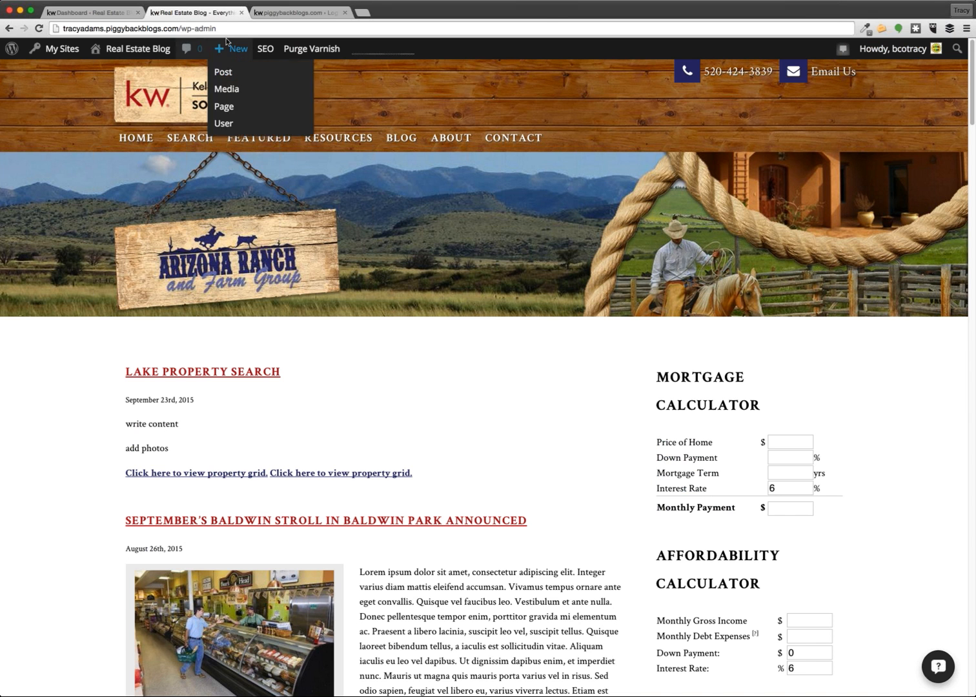
pyautogui.click(111, 14)
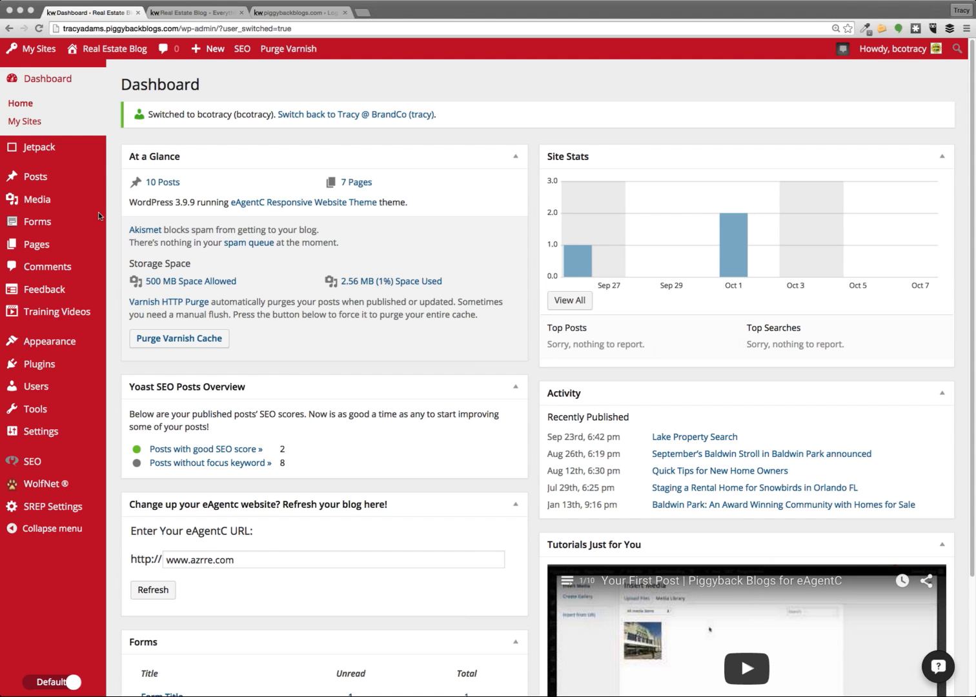
pyautogui.click(63, 683)
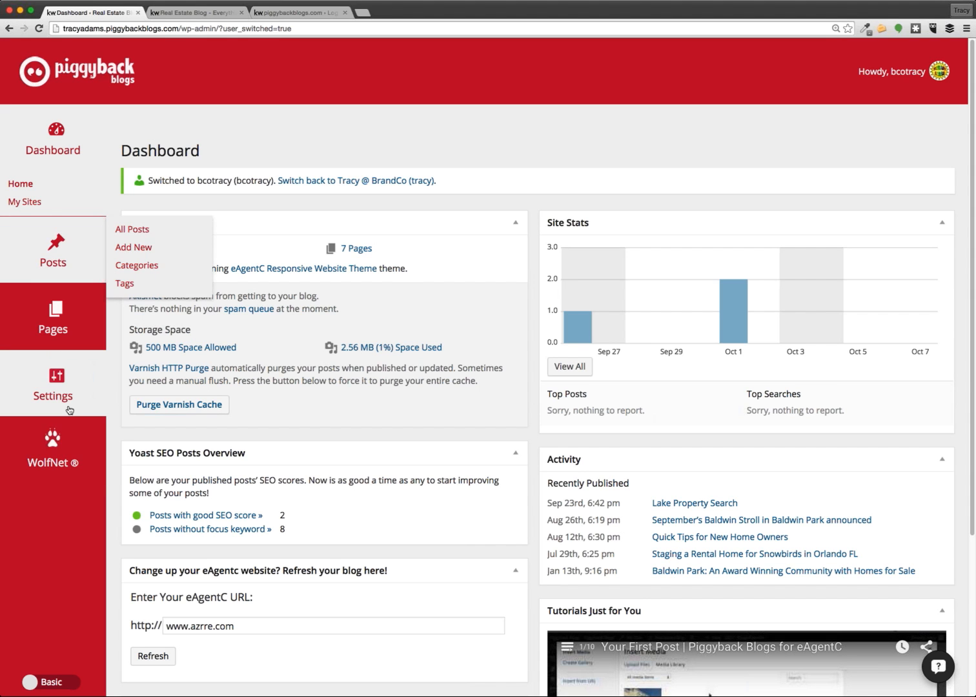
pyautogui.moveTo(74, 429)
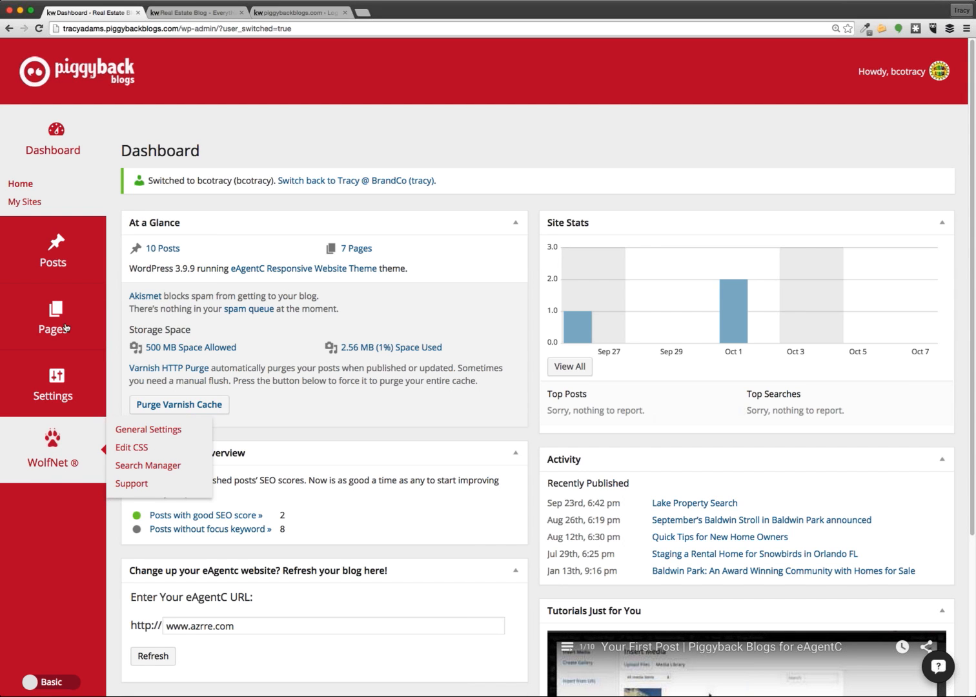
pyautogui.moveTo(57, 276)
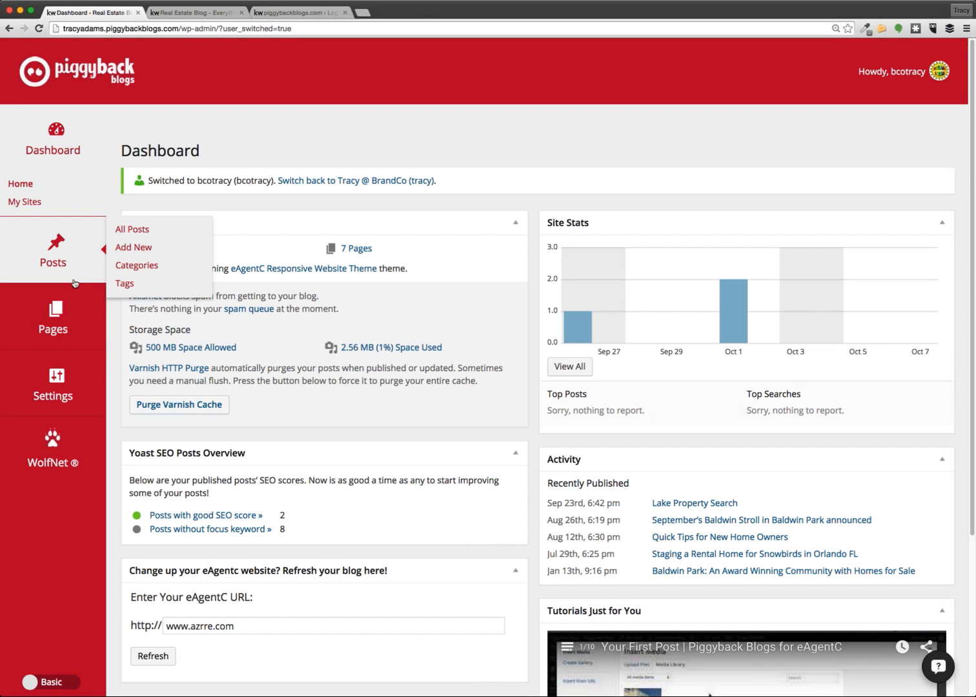
pyautogui.moveTo(80, 305)
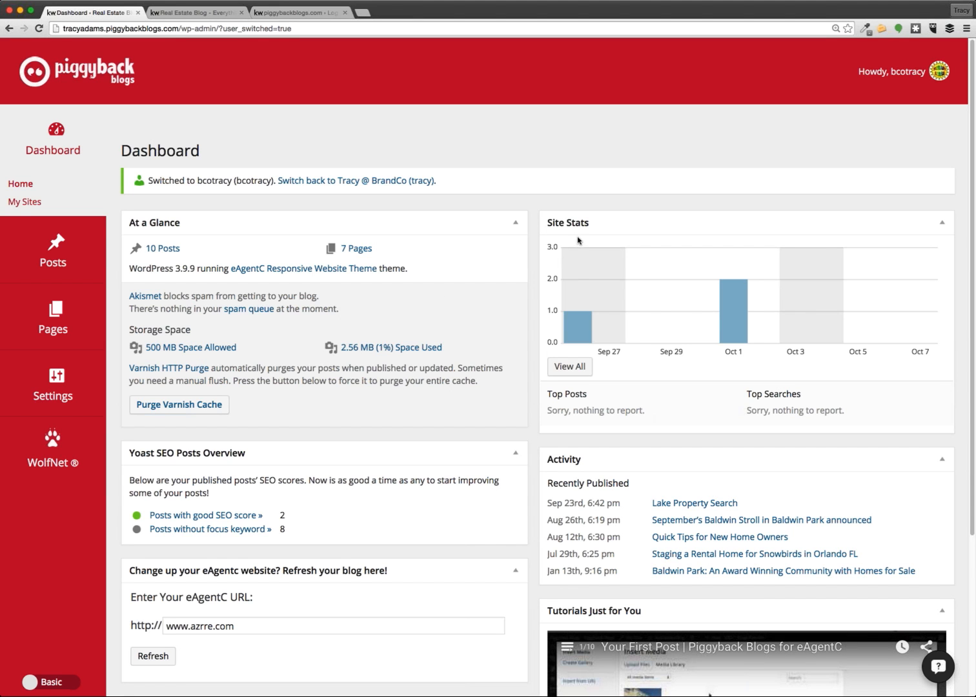
# Step: Collapse the Site Stats, Yoast SEO Posts Overview and Forms boxes on the dashboard
pyautogui.click(646, 227)
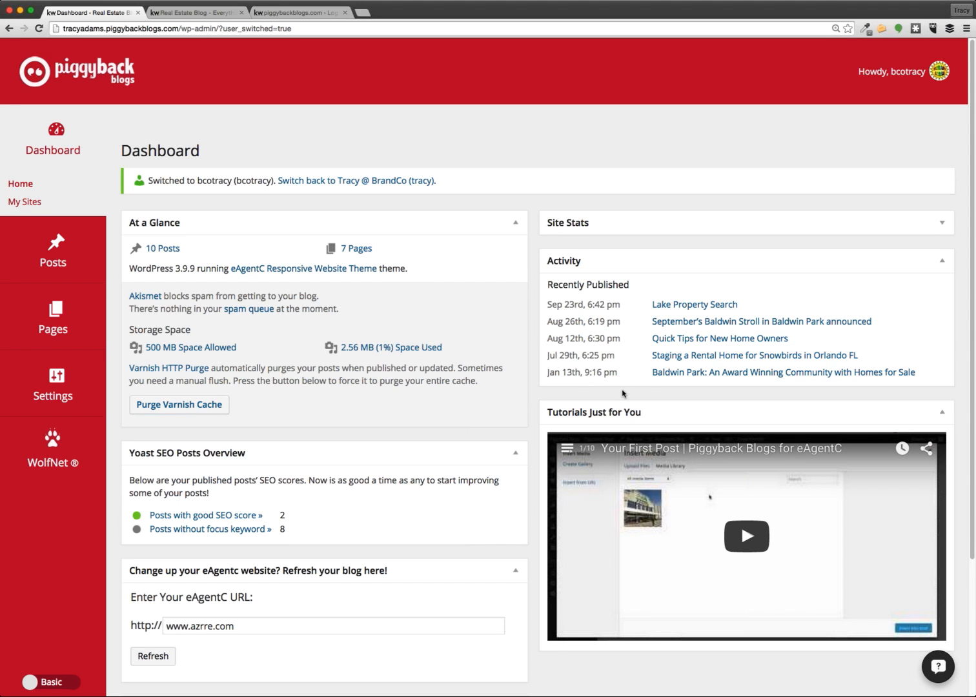
pyautogui.scroll(-2, 259, 380)
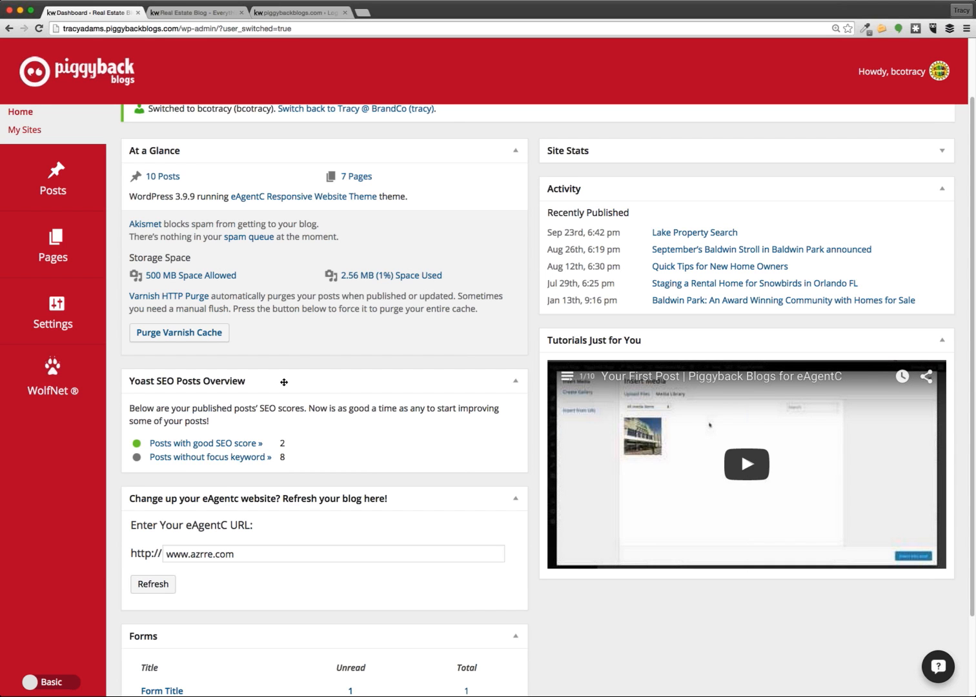
pyautogui.click(283, 383)
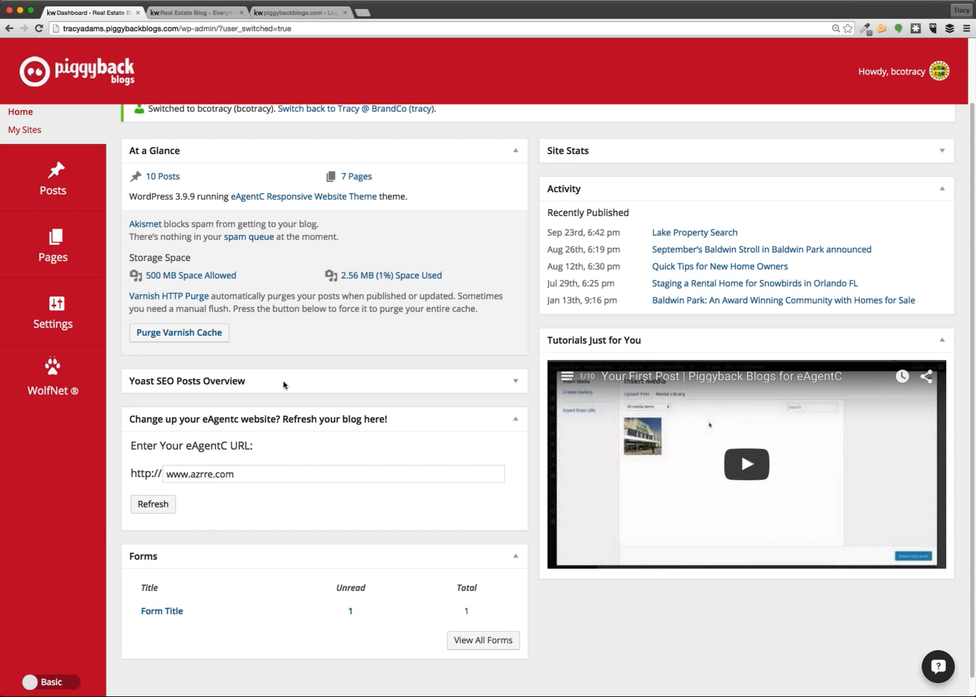
pyautogui.click(412, 556)
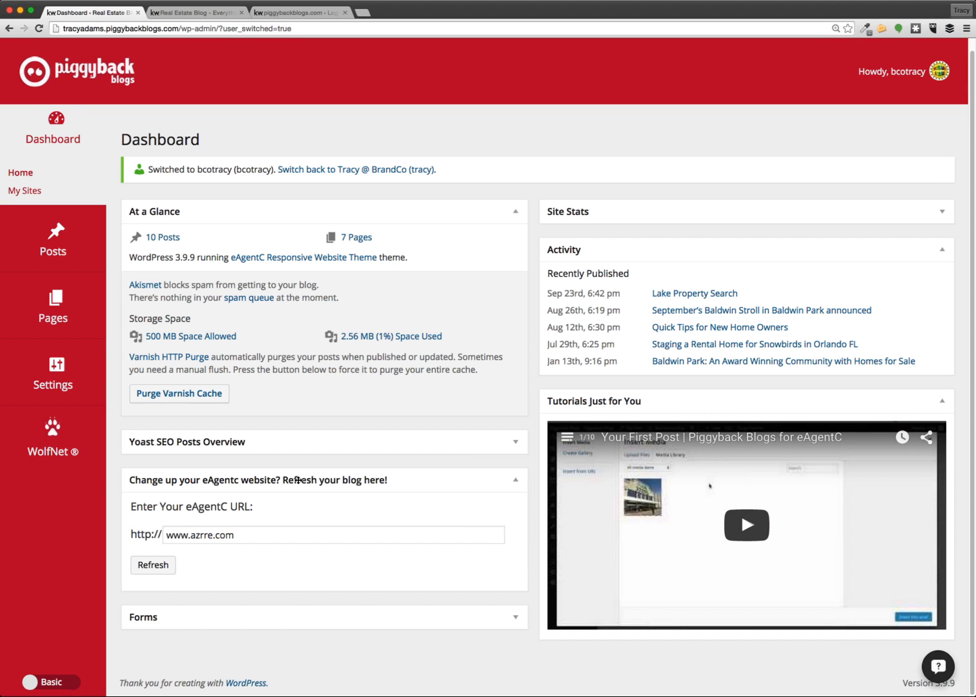
pyautogui.moveTo(298, 480); pyautogui.dragTo(384, 484)
pyautogui.click(244, 535)
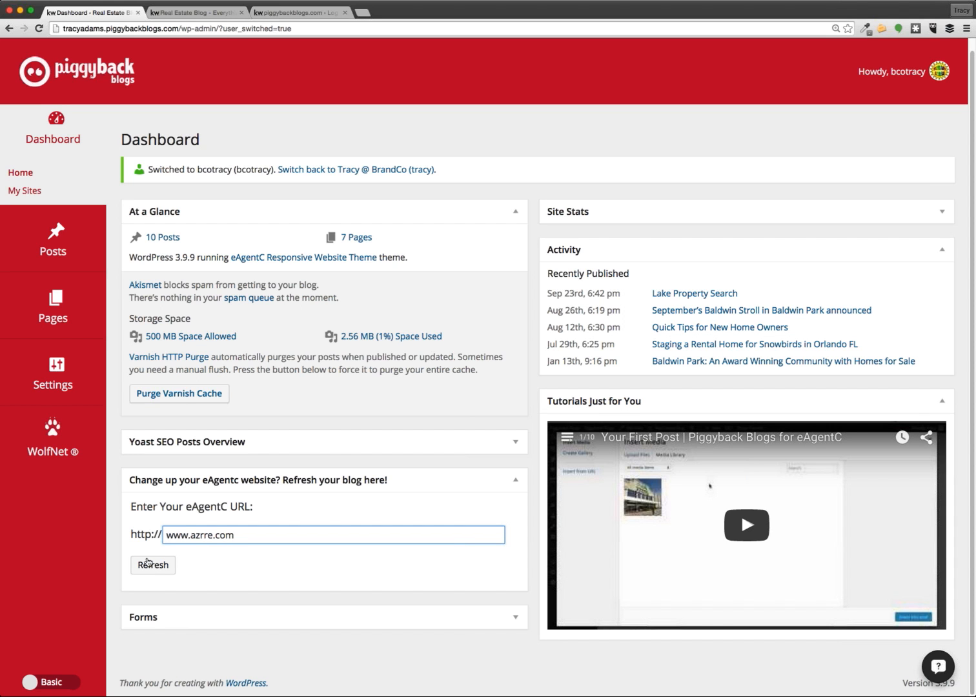
# Step: Open the list of all blog posts, dismiss the Yoast SEO update notice and look through the list
pyautogui.moveTo(71, 257)
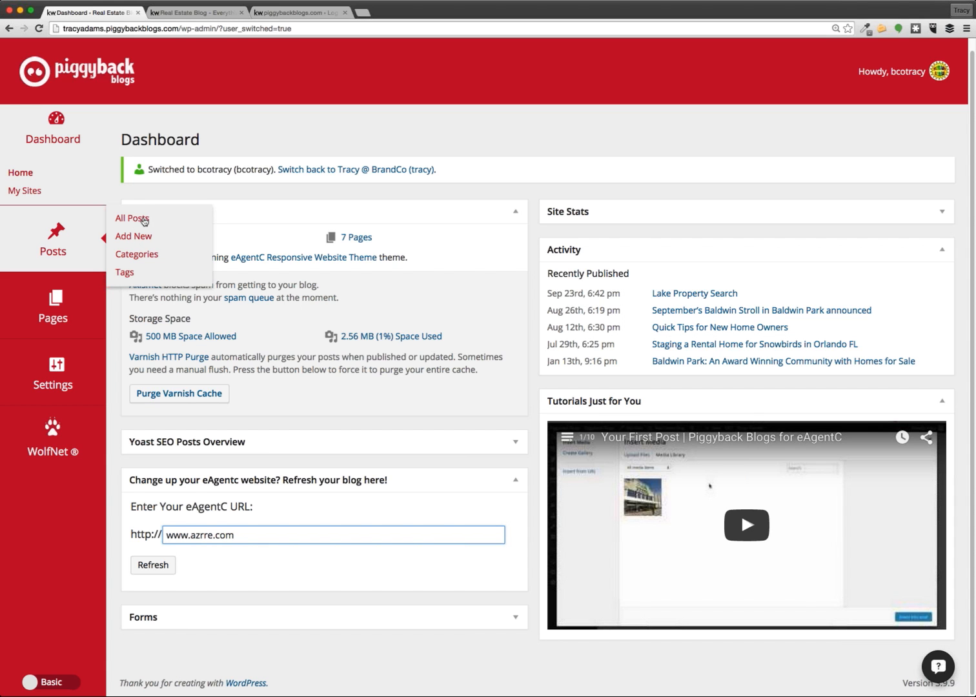
pyautogui.click(143, 219)
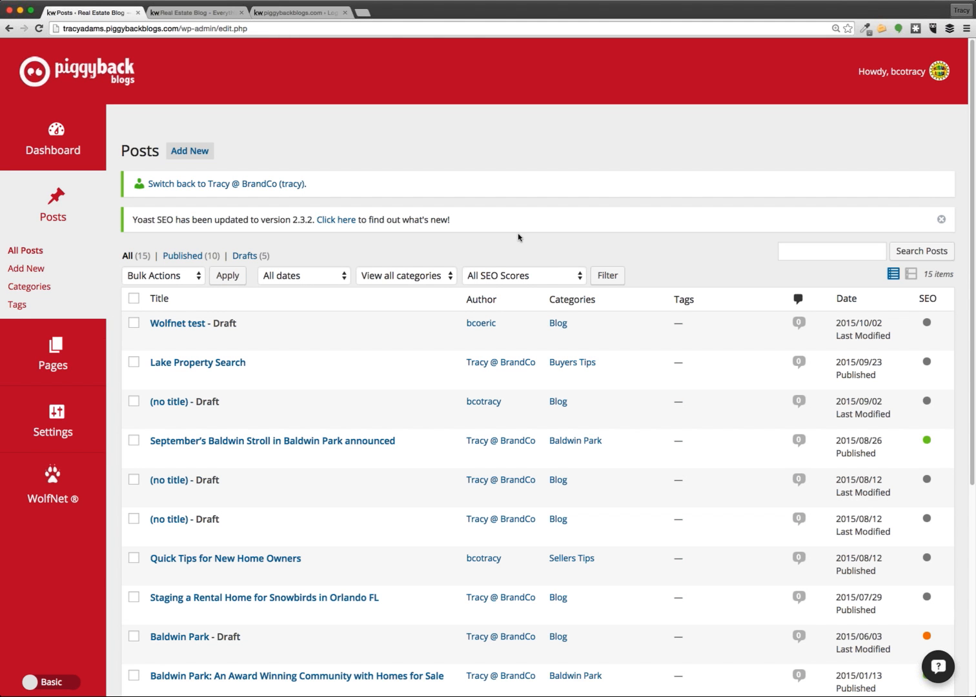
pyautogui.click(942, 220)
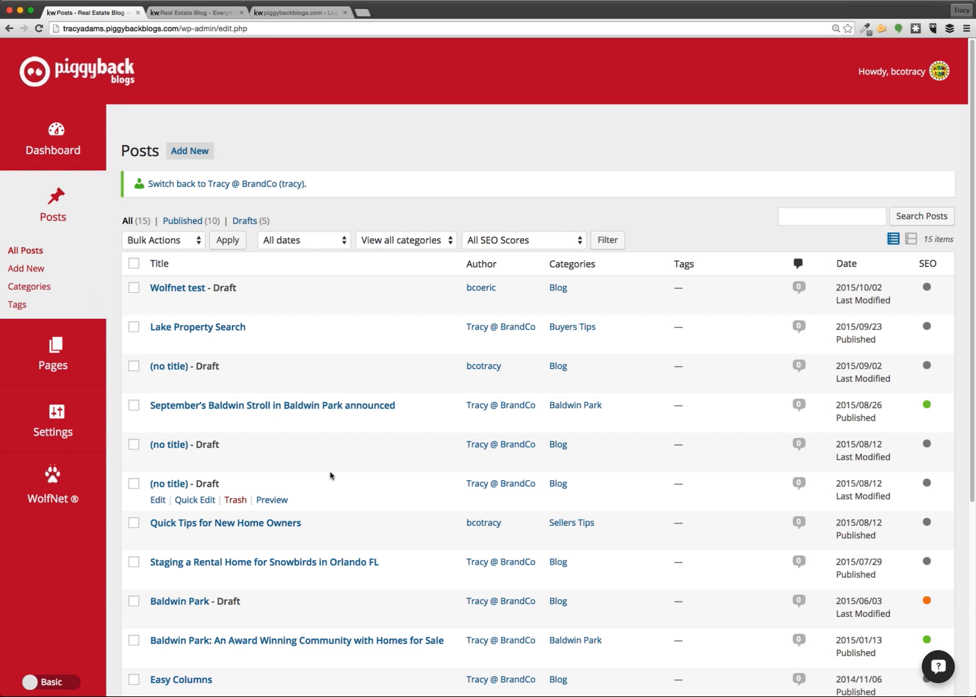
pyautogui.scroll(-5, 336, 452)
pyautogui.scroll(5, 338, 462)
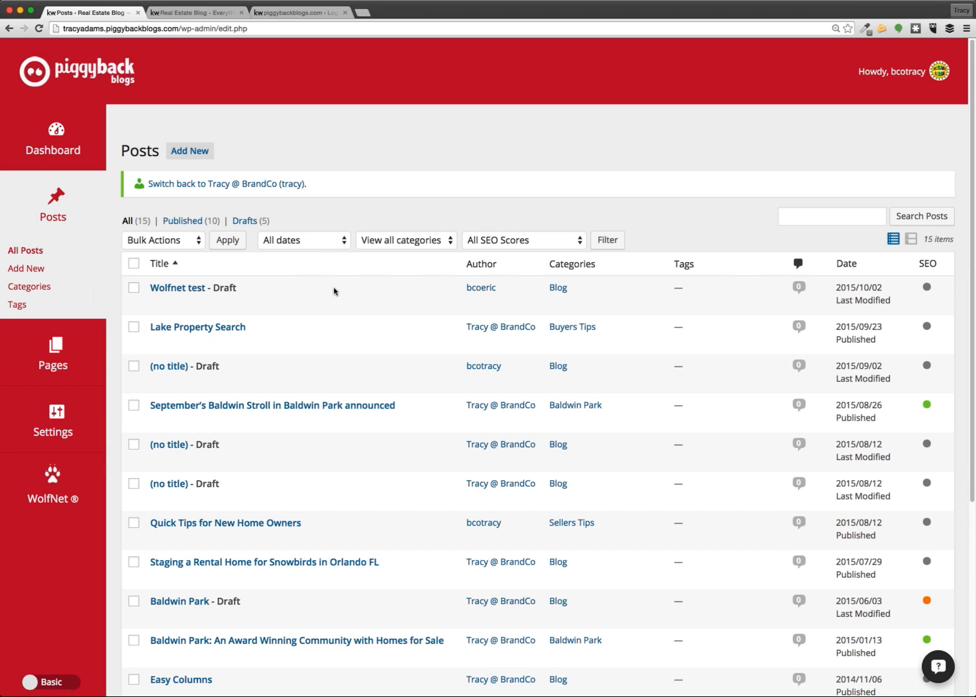
# Step: Start a new blog post and dismiss the Yoast SEO update notice above it
pyautogui.click(195, 161)
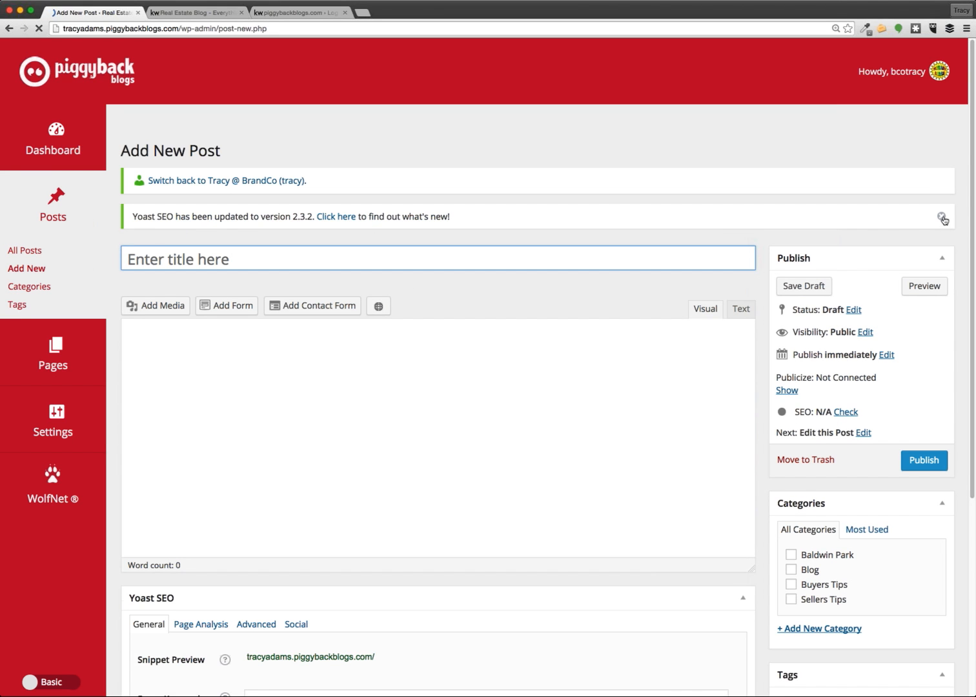
pyautogui.click(942, 217)
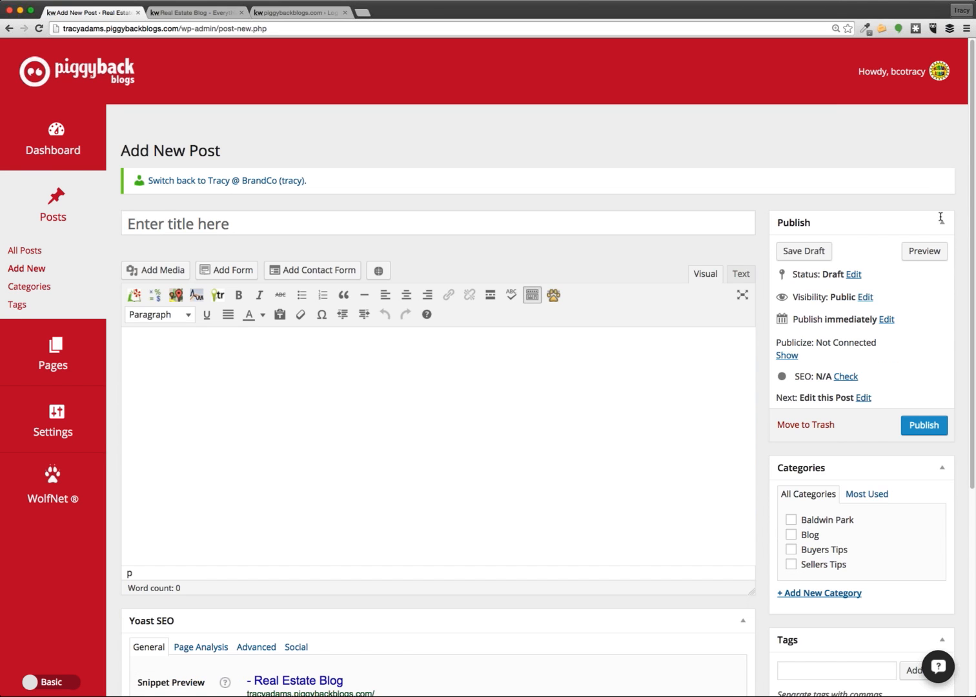
# Step: Hide the second row of formatting tools in the post editor and show it again
pyautogui.click(182, 222)
pyautogui.click(218, 439)
pyautogui.click(529, 296)
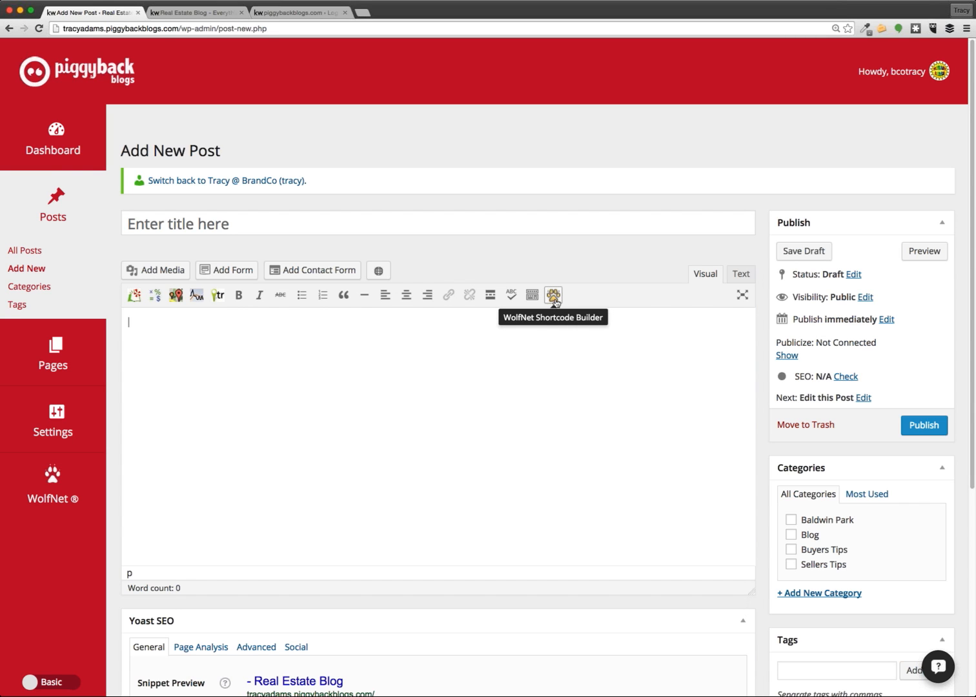
pyautogui.click(532, 296)
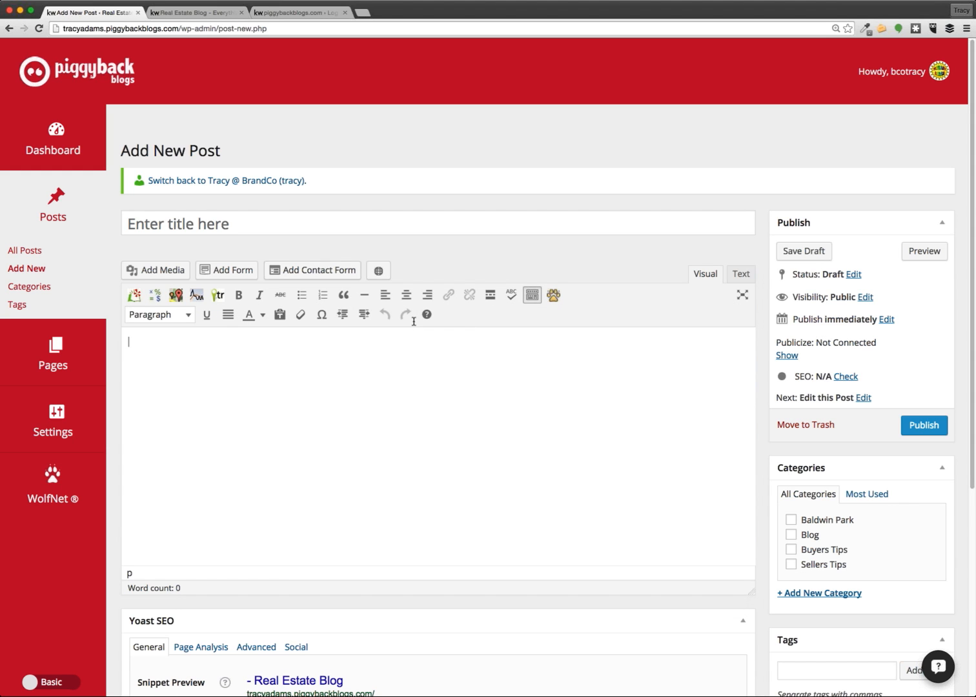
# Step: Title the new post "Octoberfest coming to Avalon Park"
pyautogui.click(246, 229)
pyautogui.click(283, 392)
pyautogui.click(278, 226)
pyautogui.write('V')
pyautogui.press('BackSpace')
pyautogui.write('Oc')
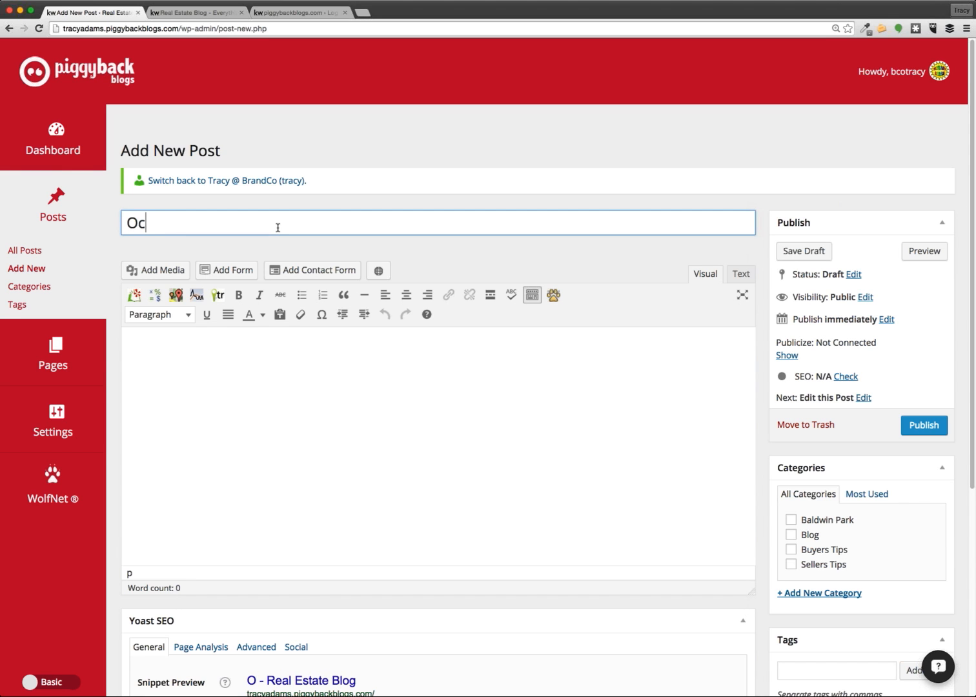
pyautogui.write('tober')
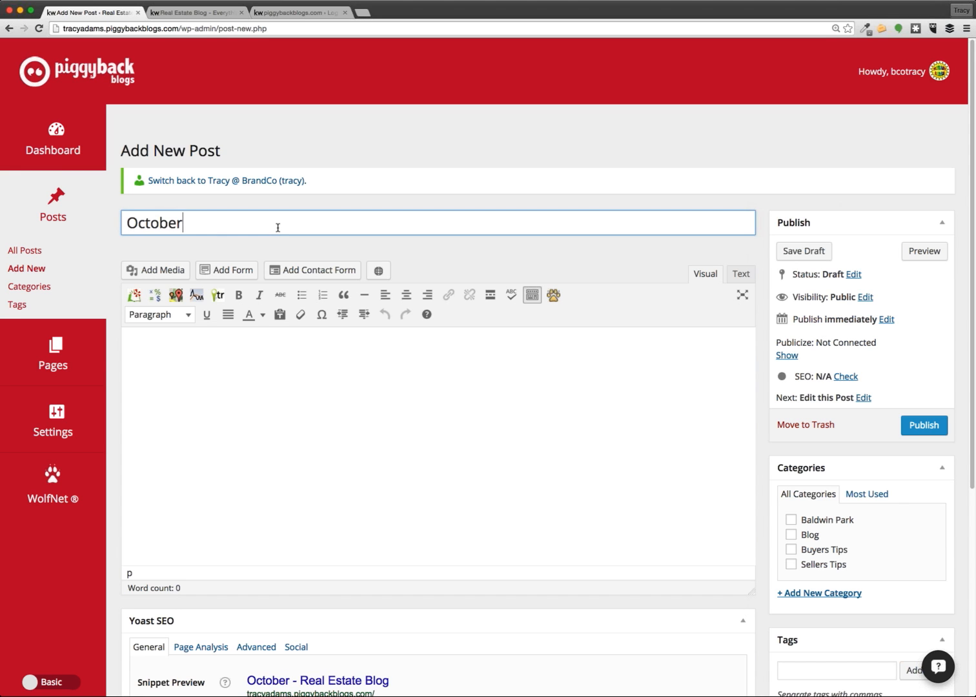
pyautogui.write('fest coming to Av')
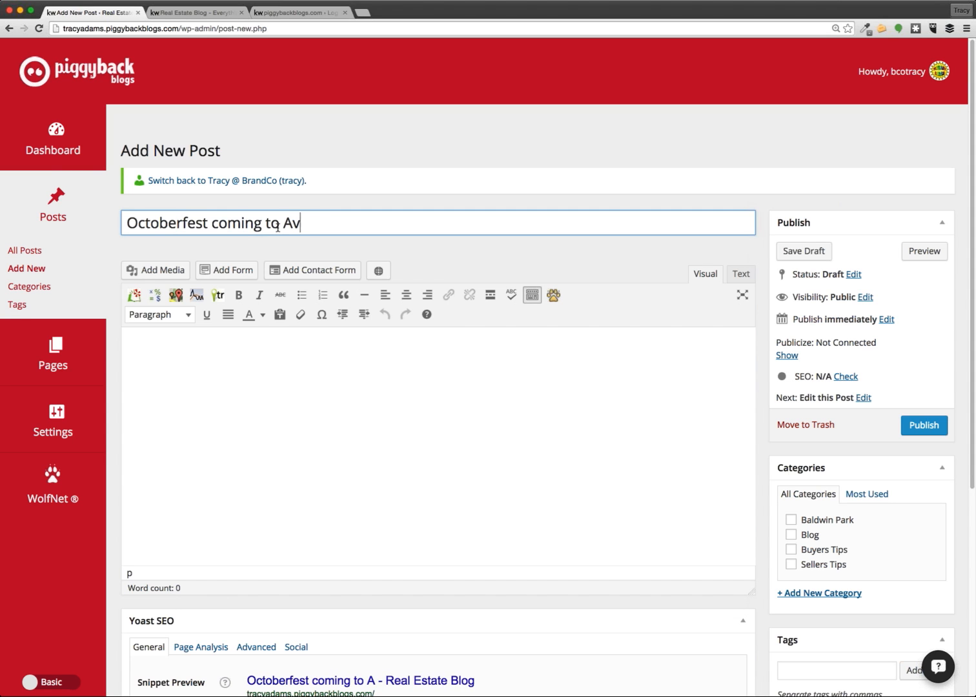
pyautogui.write('alon Park')
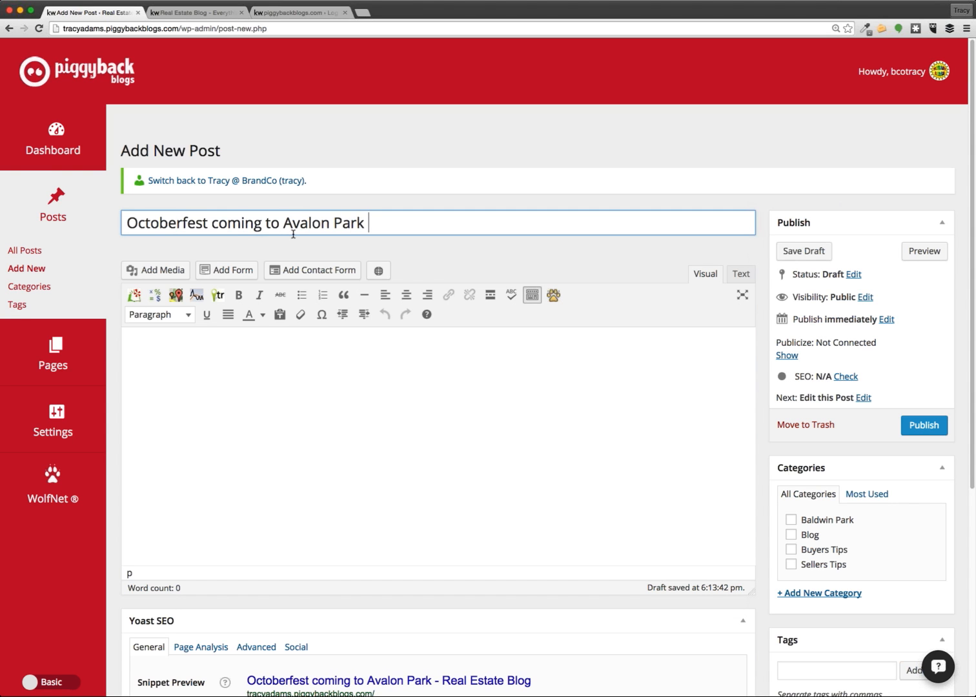
pyautogui.press('BackSpace')
# Step: Write the post body "Orlando German Society is holding an Octoberfest in Avalon park this coming weekend on October 10th and 11th."
pyautogui.click(280, 393)
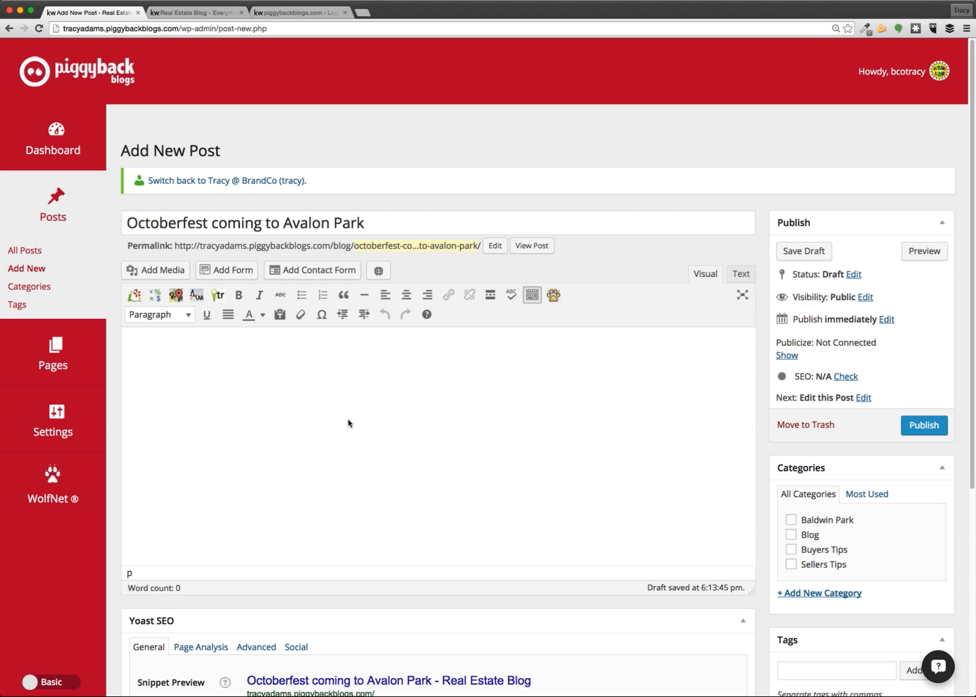
pyautogui.write('Orlando German Society i')
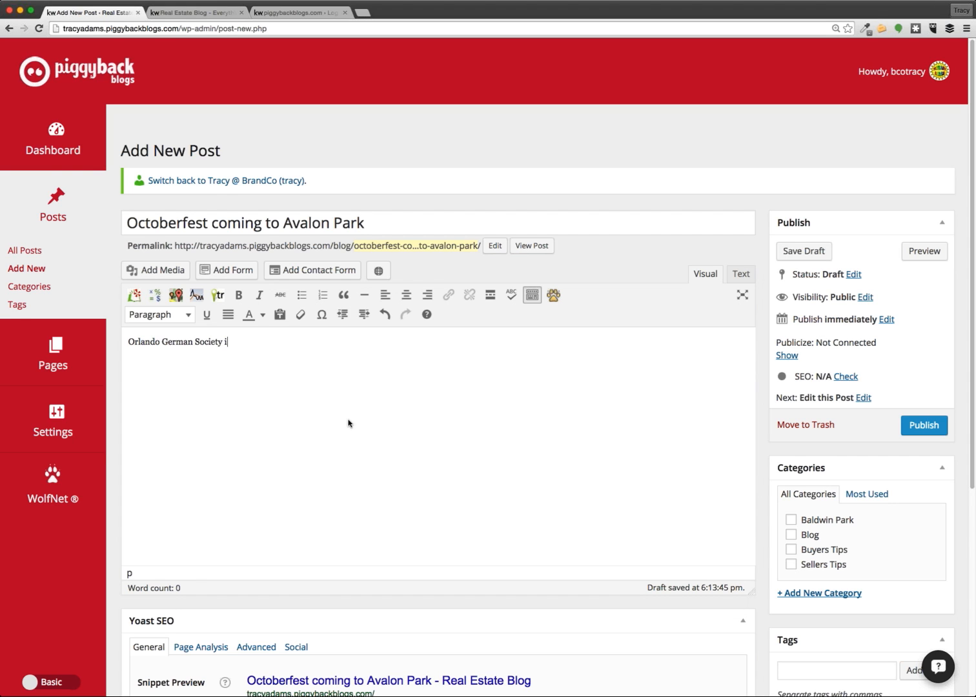
pyautogui.write('s holding an Octoberfest in Avaa')
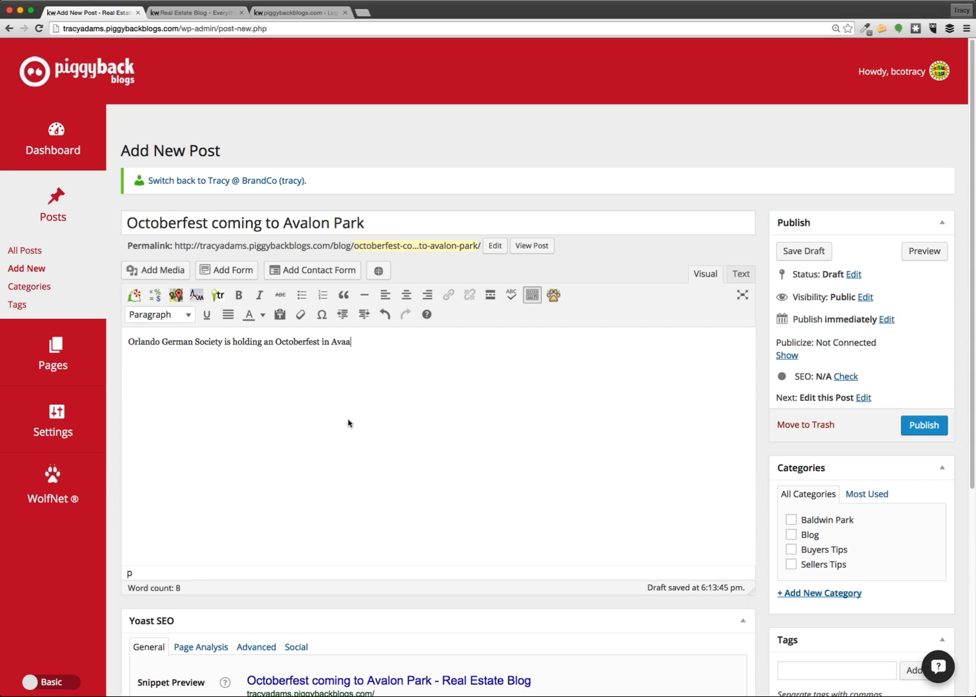
pyautogui.write('lon park this coming w')
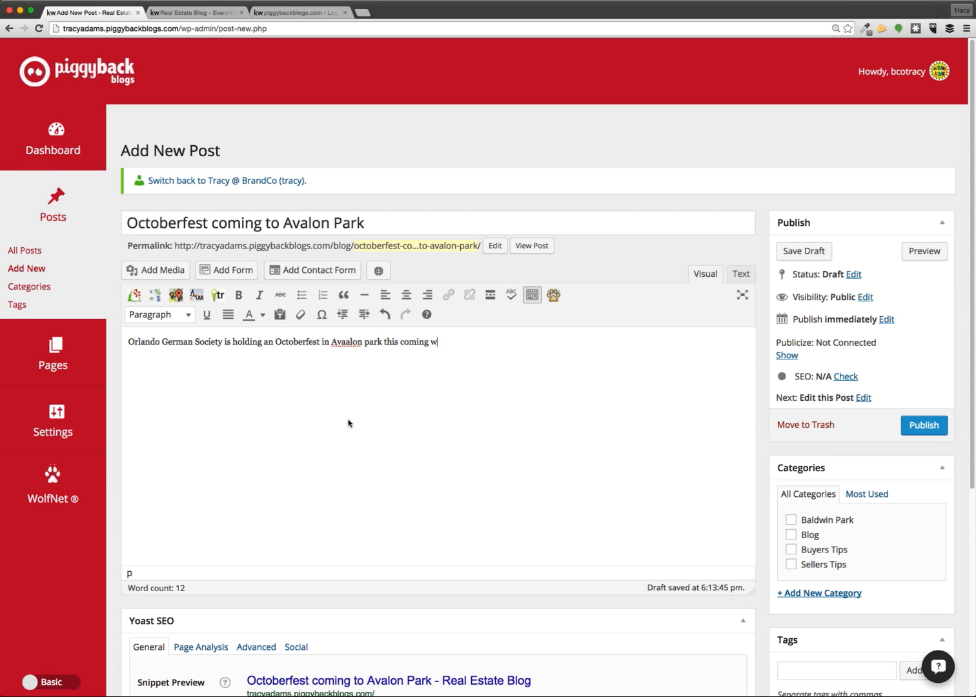
pyautogui.write('eekend on October 10th and 11th.')
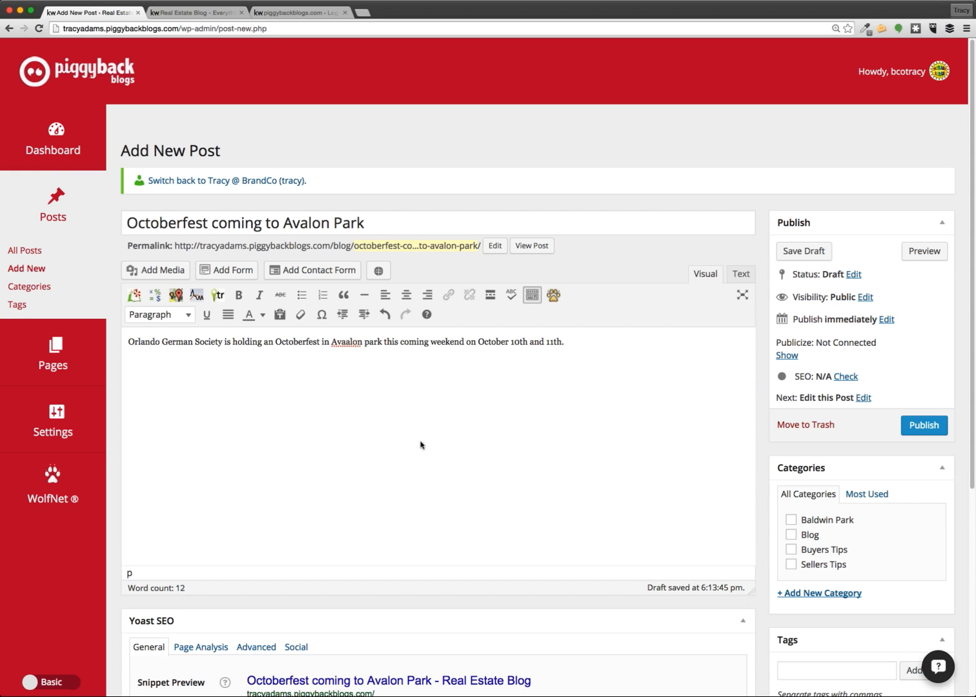
pyautogui.click(343, 342)
pyautogui.press('BackSpace')
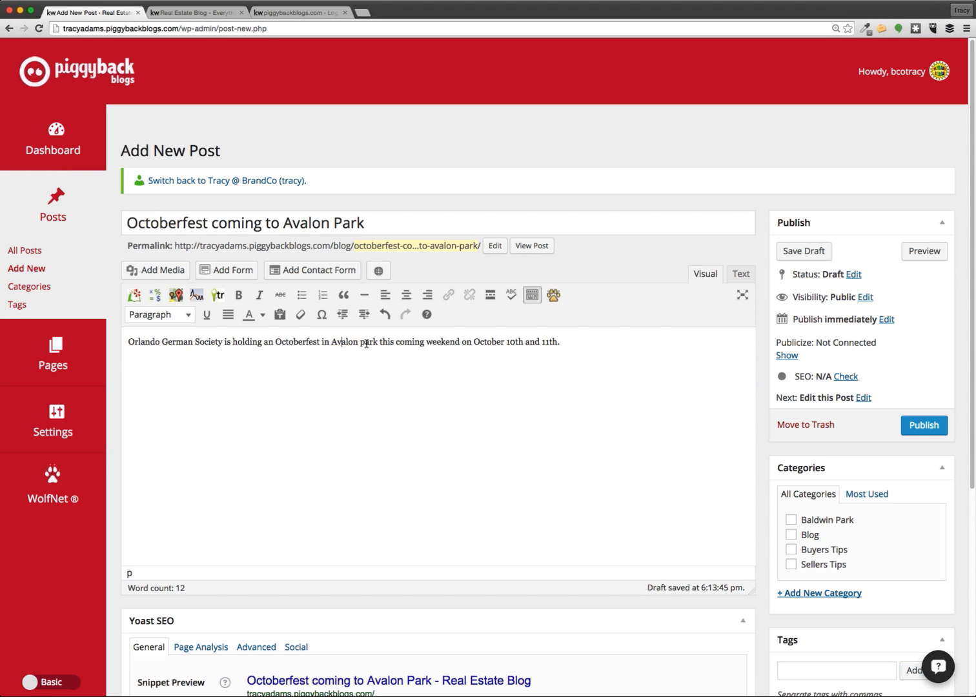
# Step: Upload the blog example image from the computer into the media library for the end of the post body
pyautogui.click(574, 344)
pyautogui.click(170, 276)
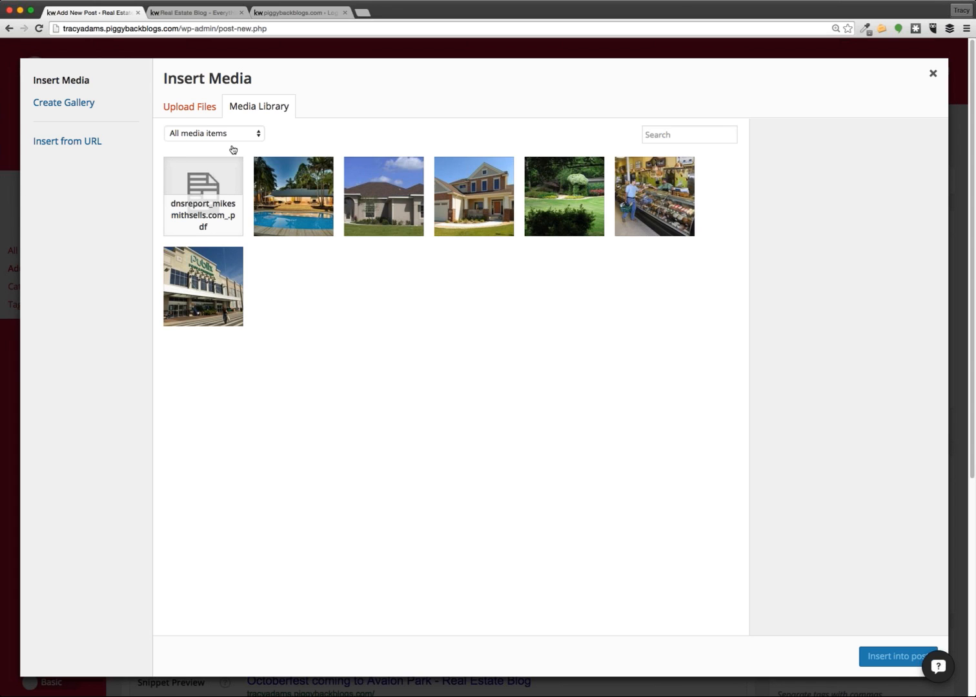
pyautogui.click(174, 115)
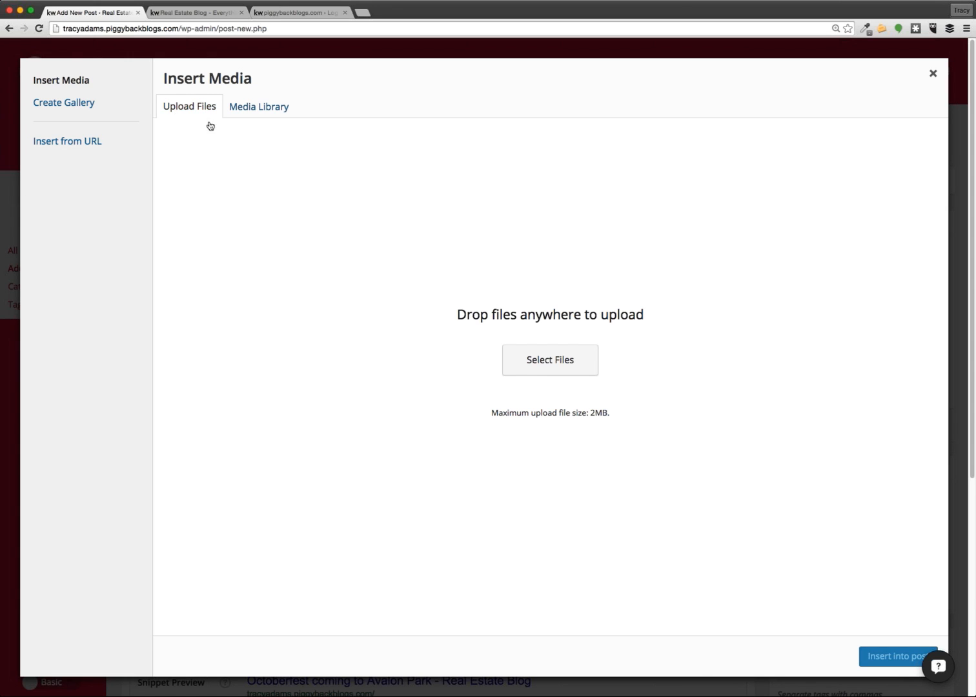
pyautogui.click(559, 361)
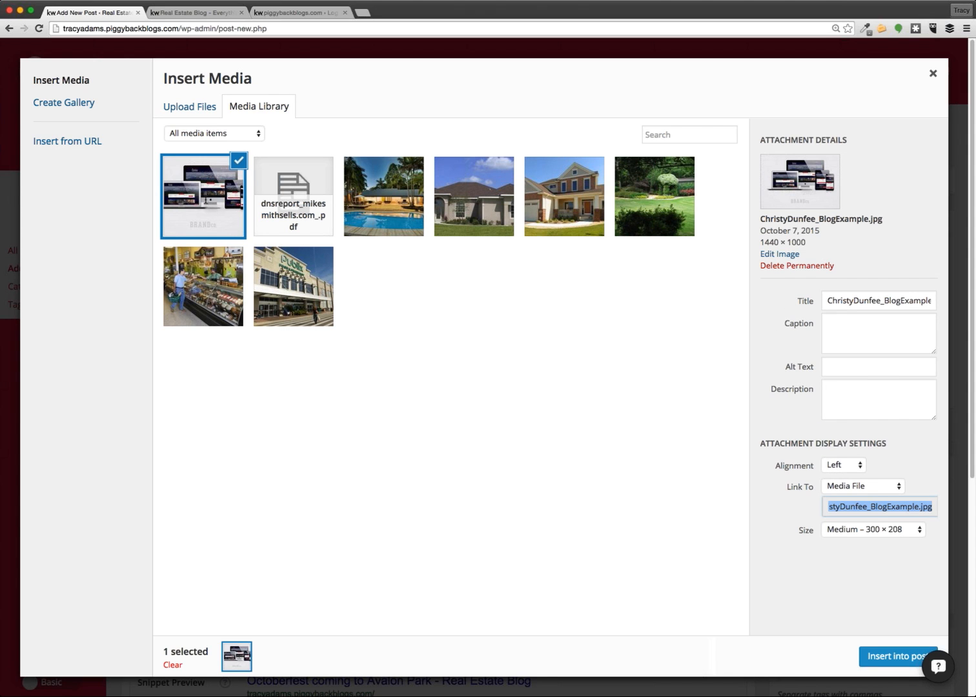
# Step: Insert the uploaded image into the post, left-aligned at Medium size (300 × 208) and linked to its media file
pyautogui.click(855, 334)
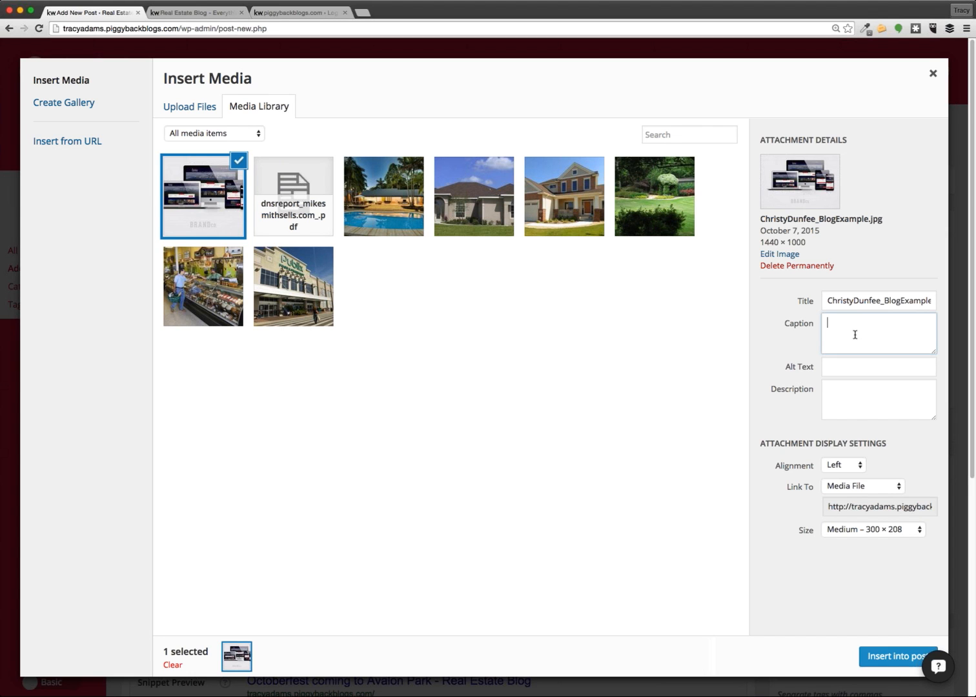
pyautogui.click(855, 334)
pyautogui.click(850, 366)
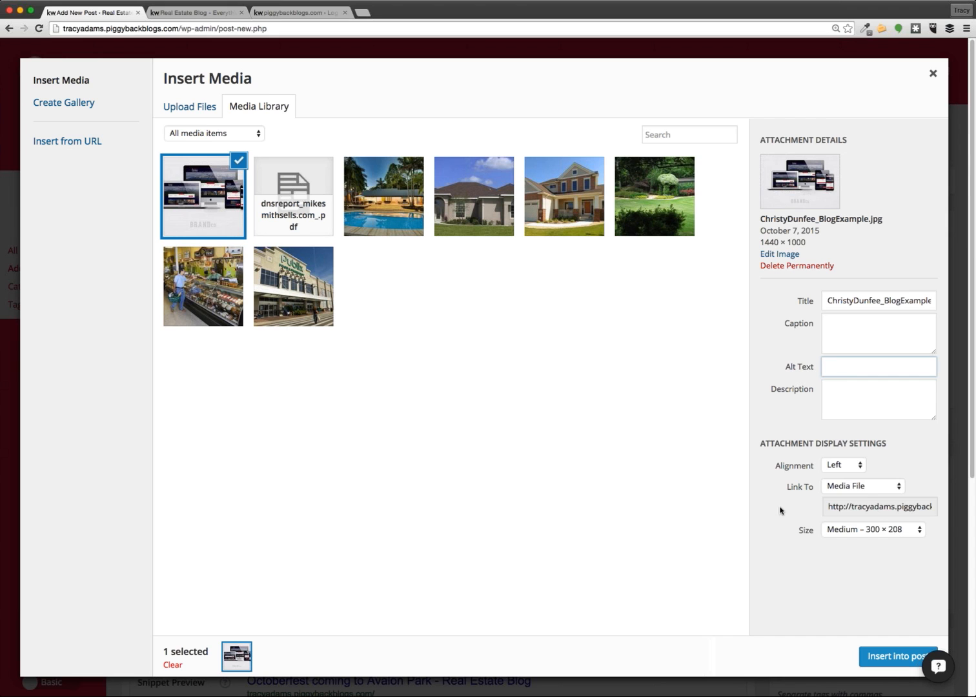
pyautogui.click(846, 465)
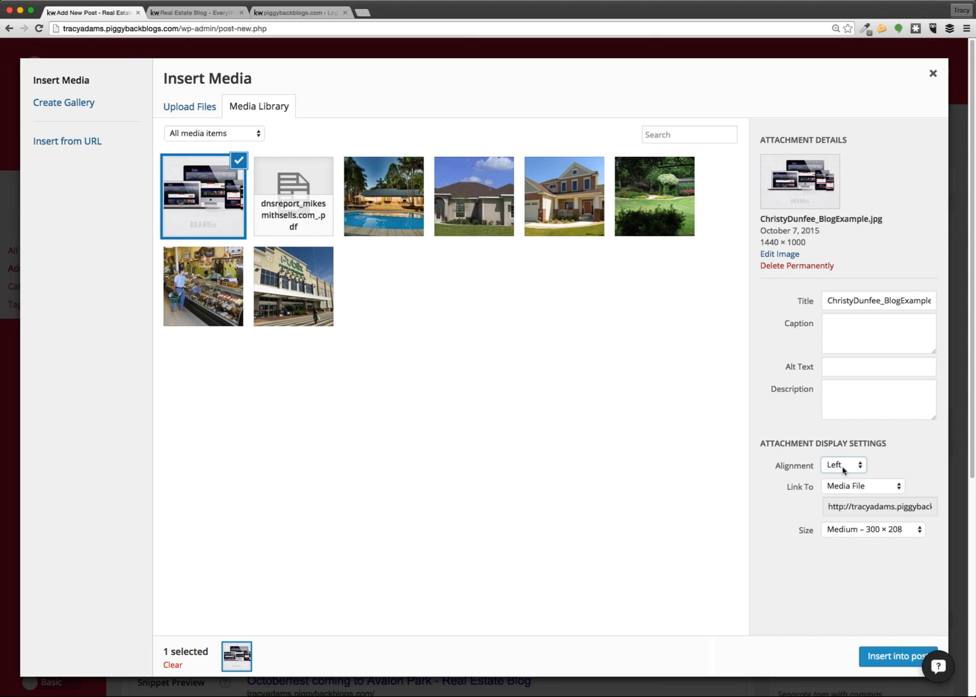
pyautogui.click(864, 532)
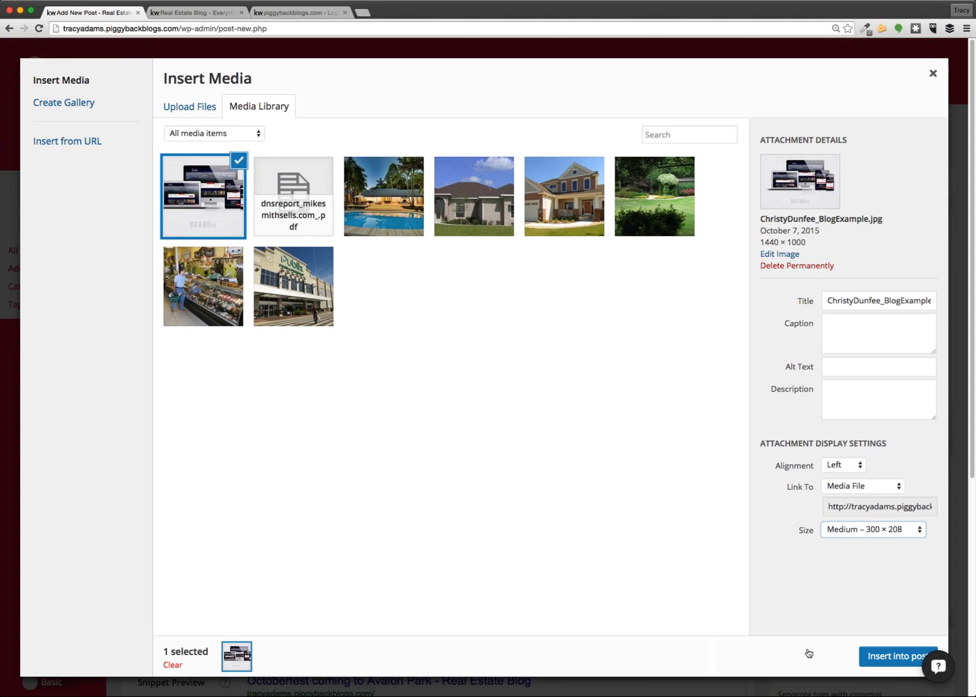
pyautogui.click(894, 656)
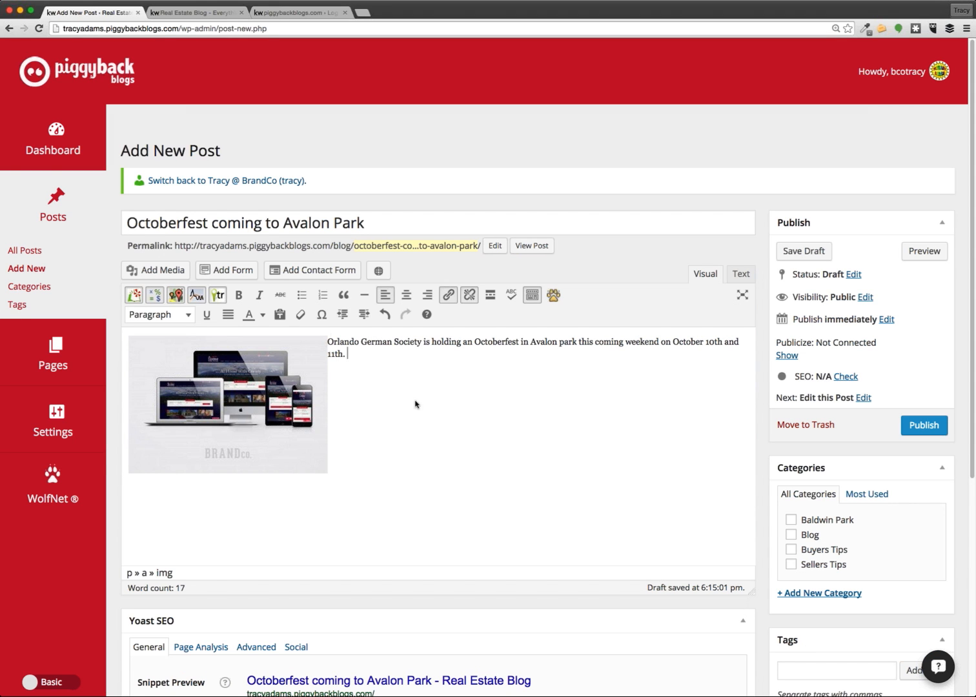
pyautogui.click(342, 367)
pyautogui.tripleClick(338, 353)
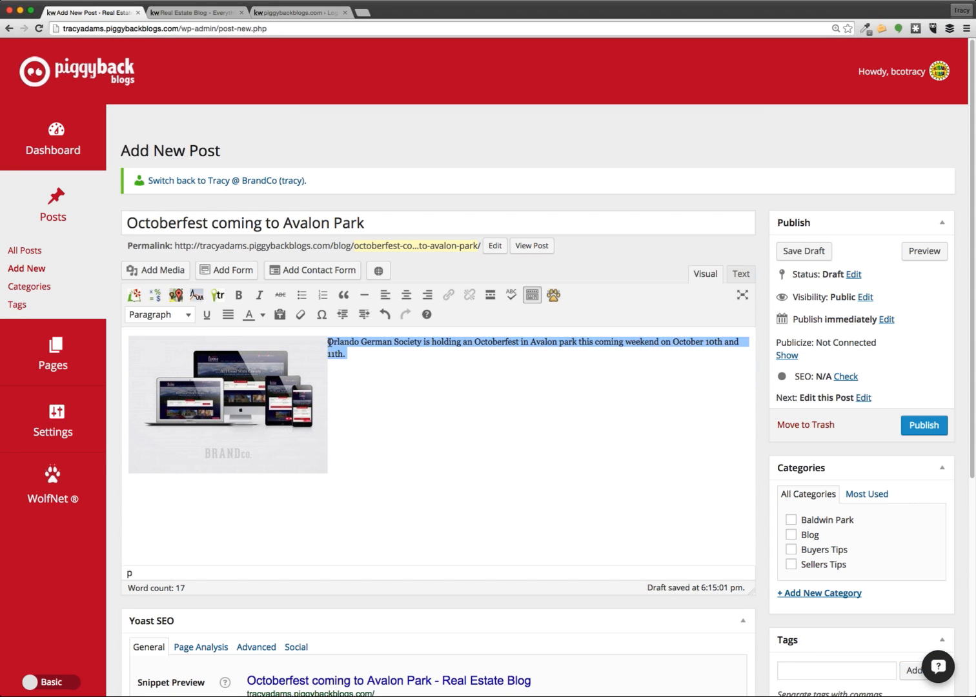
pyautogui.click(390, 356)
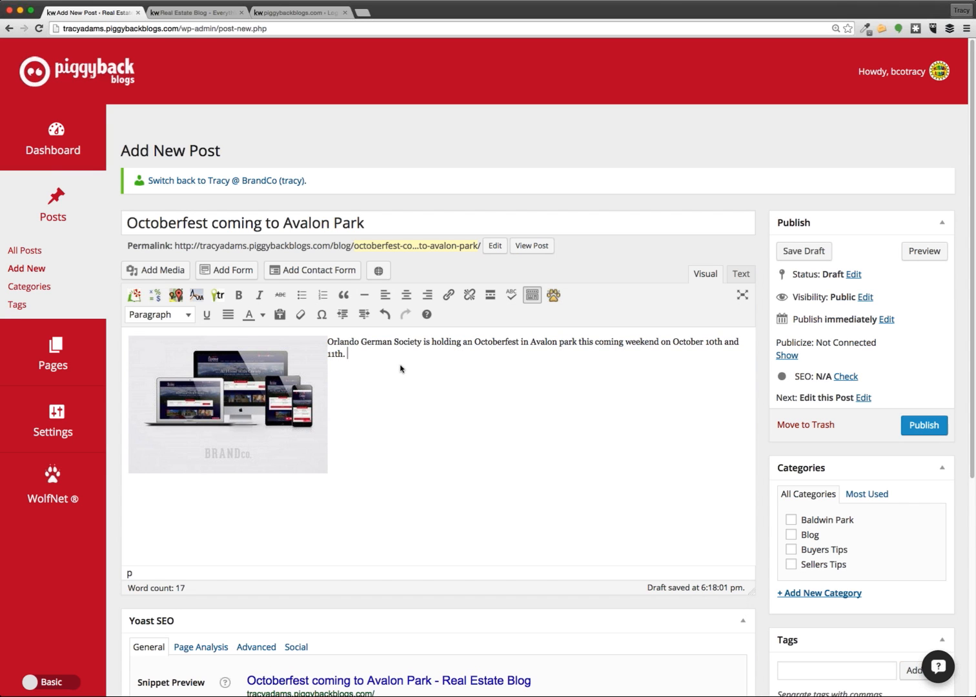
pyautogui.click(328, 350)
# Step: Add the paragraphs "German Potato Pancakes will be available" and "dfkdjshfkdjsfkjdsahfkjhdsfh" below the post's opening sentence
pyautogui.click(365, 355)
pyautogui.press('Return')
pyautogui.write('German Potato Pancakes awi')
pyautogui.press('BackSpace')
pyautogui.press('BackSpace')
pyautogui.press('BackSpace')
pyautogui.write('will be available!')
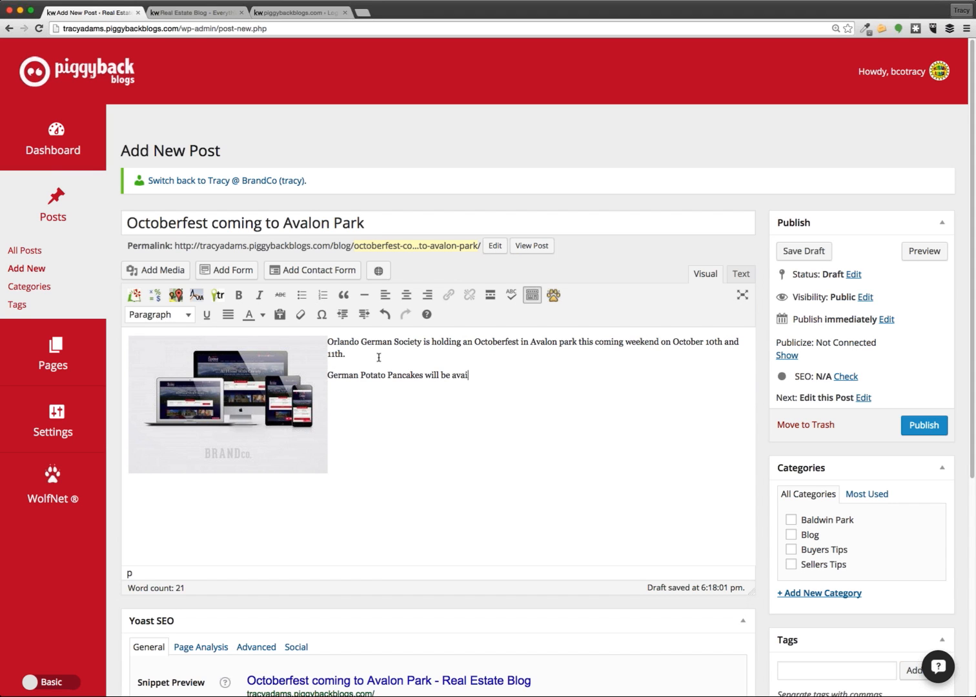
pyautogui.press('BackSpace')
pyautogui.press('Return')
pyautogui.write('dfkdjshfkdjsfkjdsahfkjhdsfh')
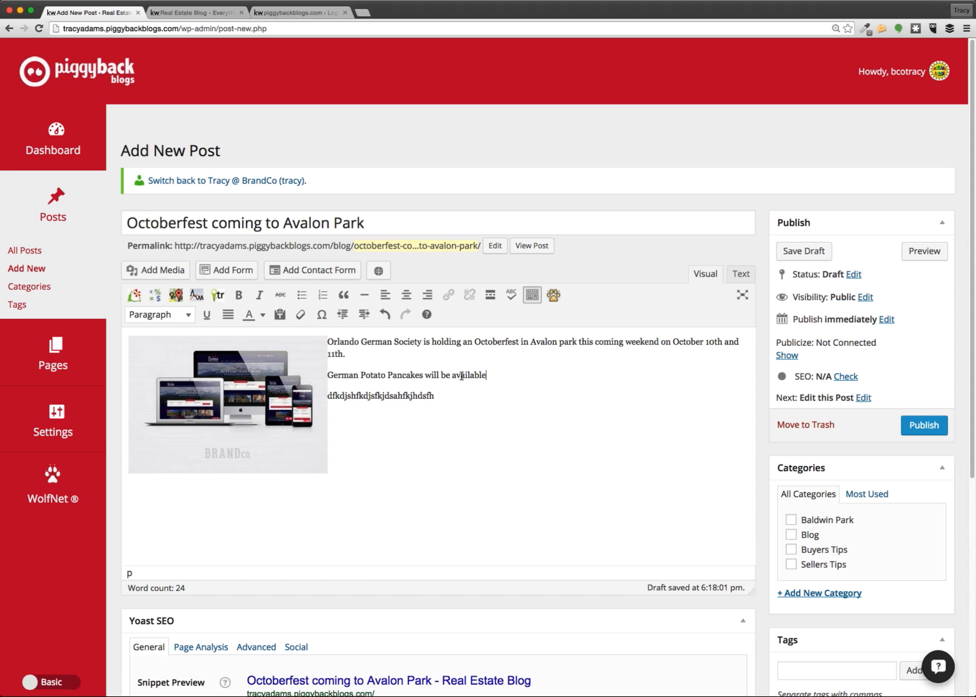
# Step: Format the line "German Potato Pancakes will be available" as Heading 3
pyautogui.tripleClick(364, 376)
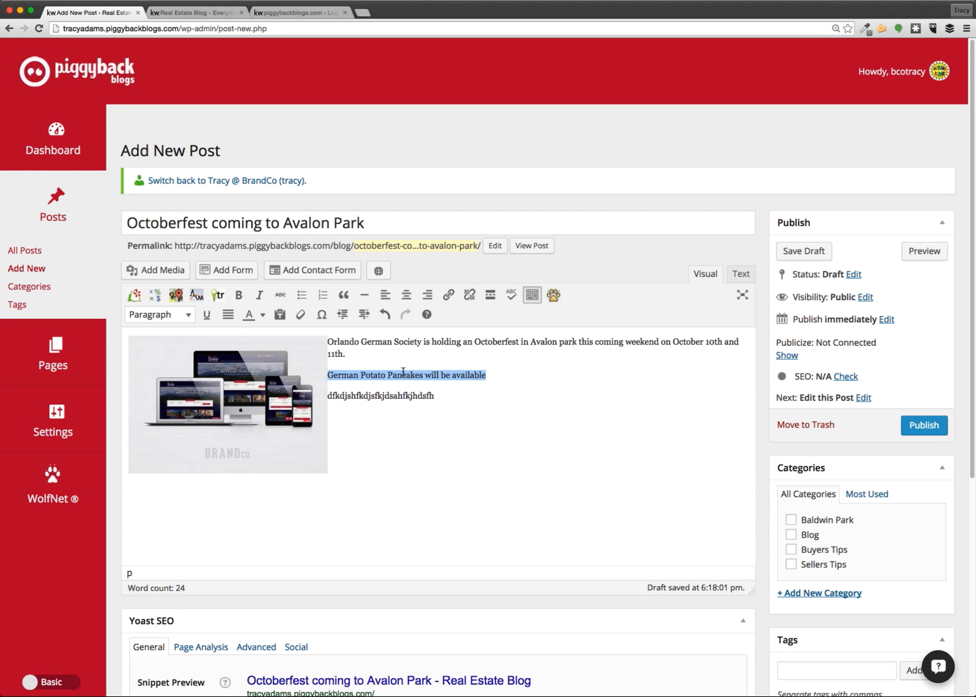
pyautogui.moveTo(489, 376); pyautogui.dragTo(326, 376)
pyautogui.click(162, 317)
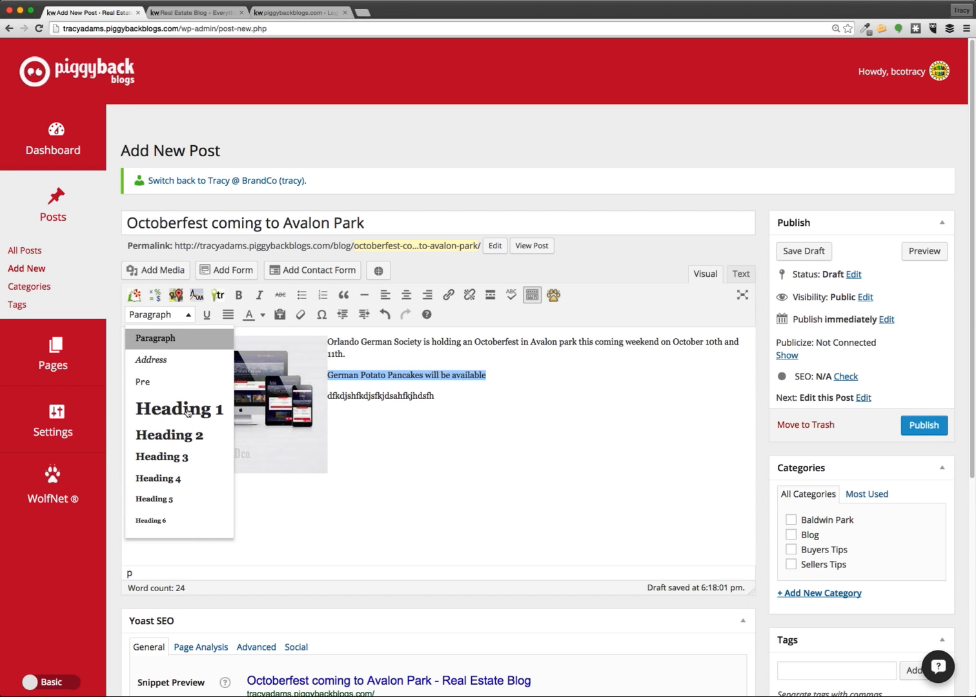
pyautogui.click(195, 454)
pyautogui.click(457, 413)
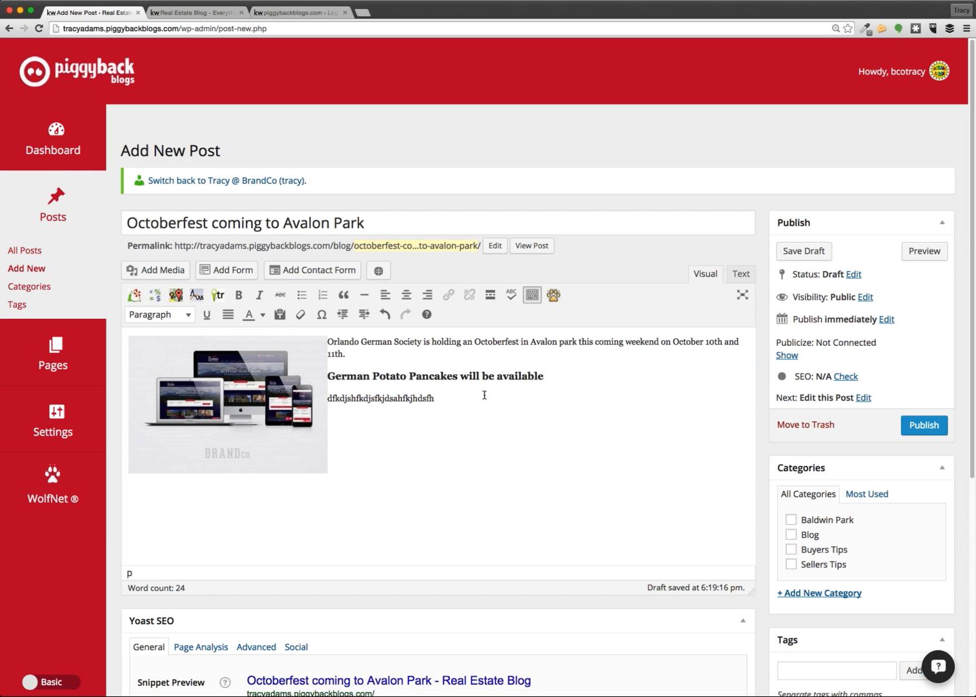
pyautogui.moveTo(546, 376); pyautogui.dragTo(404, 390)
pyautogui.click(449, 396)
pyautogui.click(531, 378)
pyautogui.click(441, 408)
pyautogui.press('Return')
# Step: Look over the existing posts on the live real estate blog and return to the post editor
pyautogui.click(190, 13)
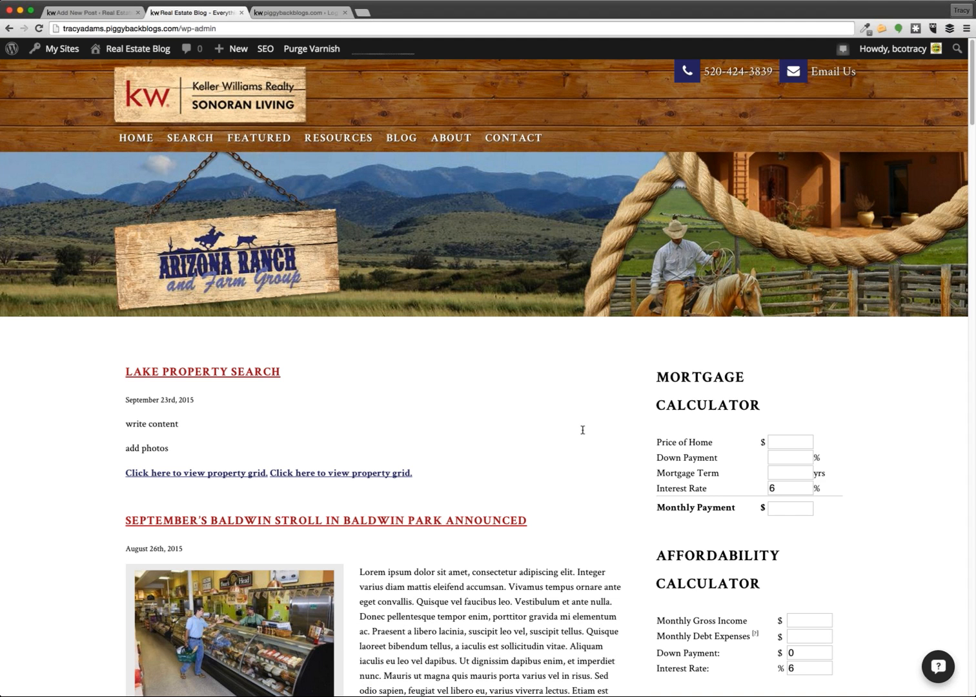
pyautogui.scroll(-2, 587, 426)
pyautogui.scroll(2, 591, 423)
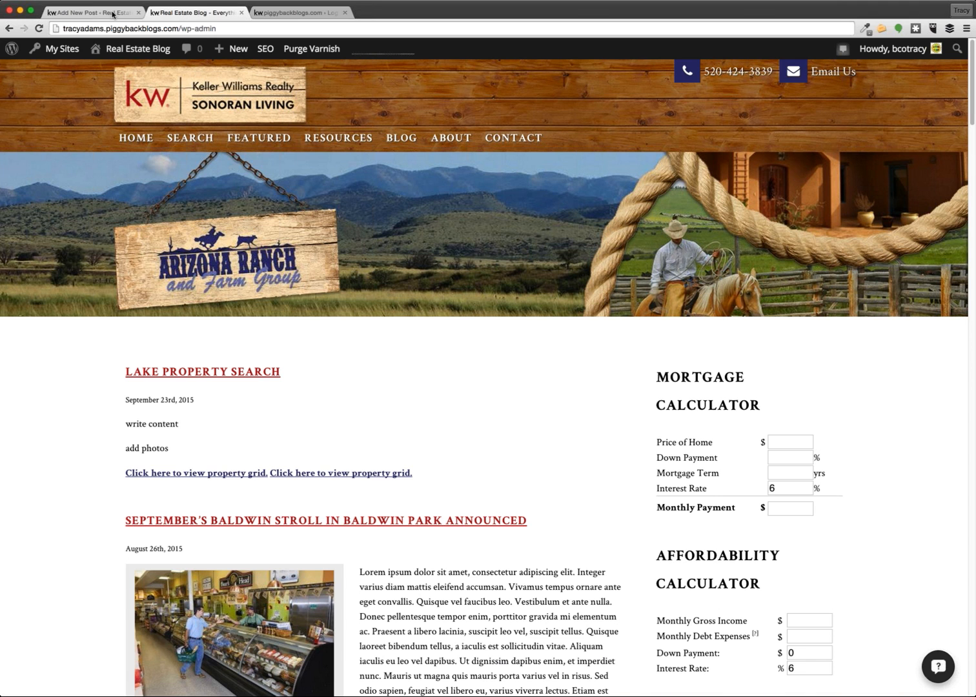
pyautogui.click(113, 13)
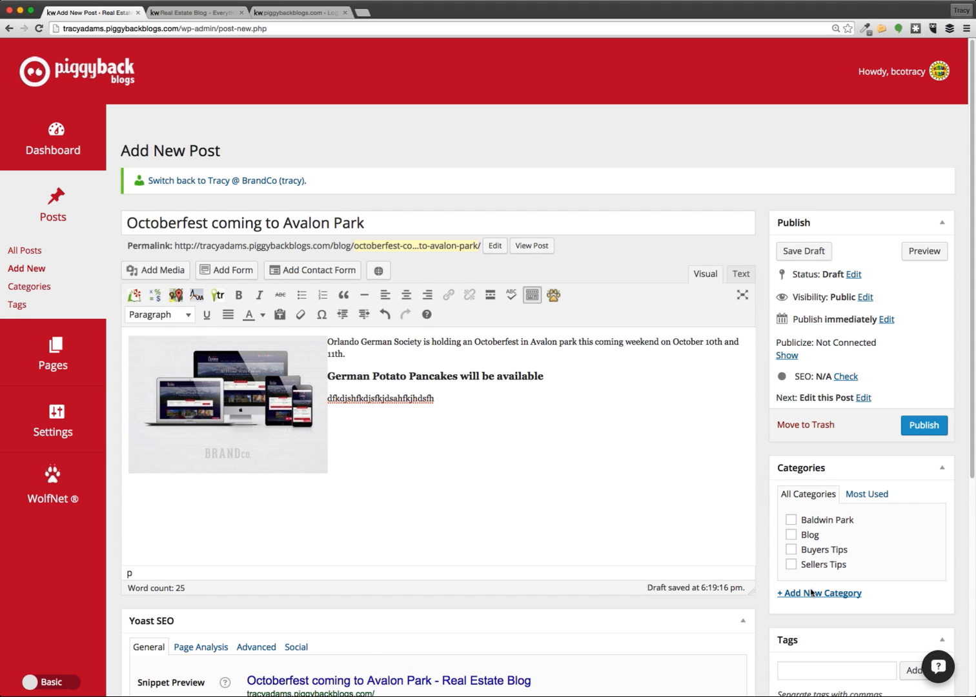
# Step: Create a new category named "Avalon Park" and assign it to the Octoberfest post
pyautogui.scroll(-1, 762, 461)
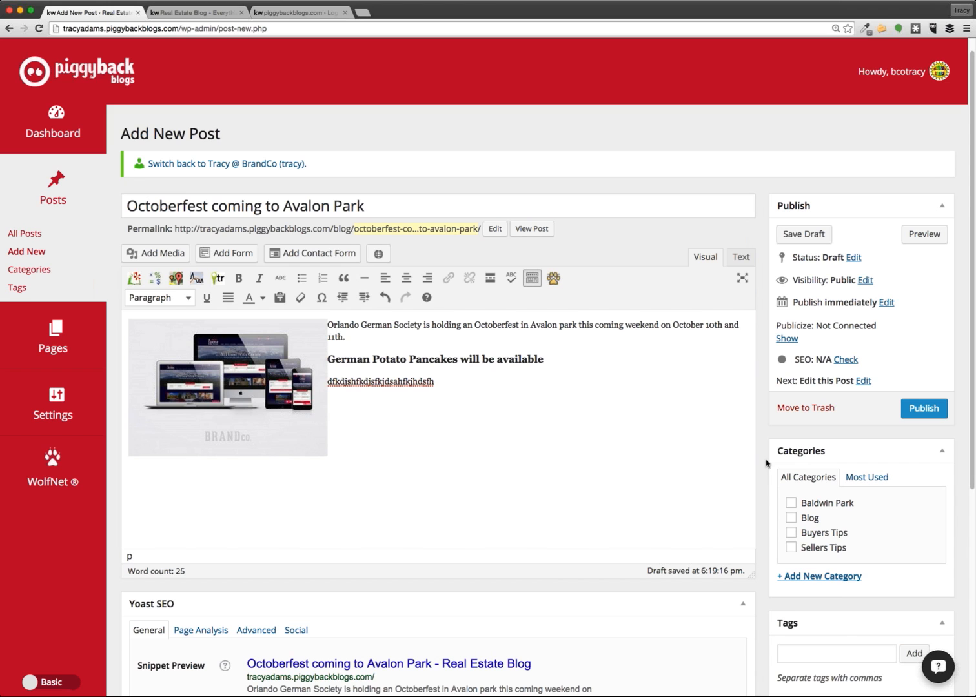
pyautogui.click(822, 576)
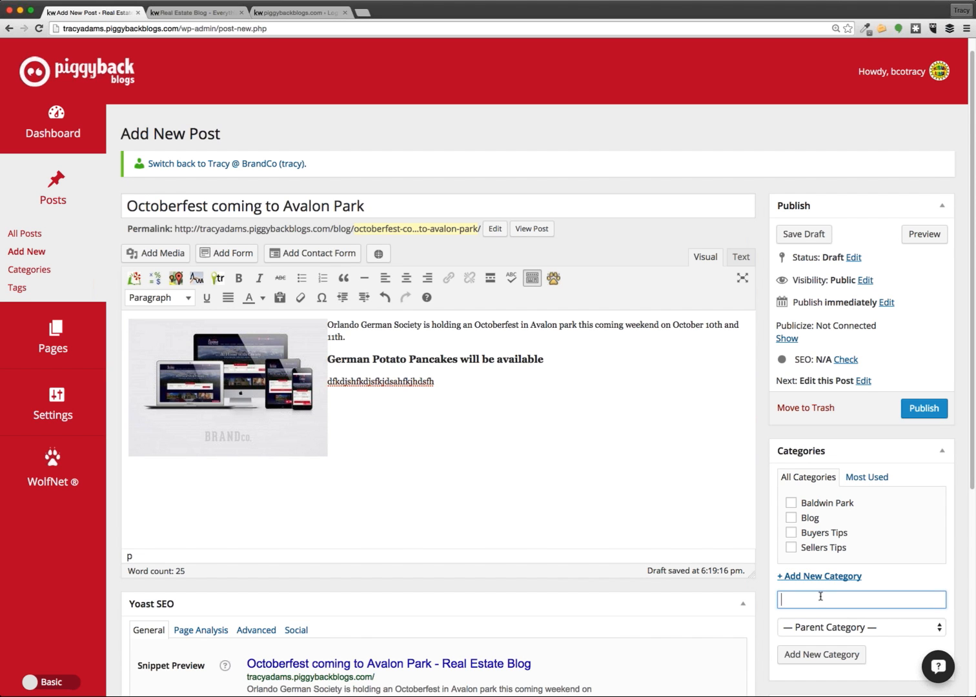
pyautogui.write('Avalon Park')
pyautogui.click(813, 656)
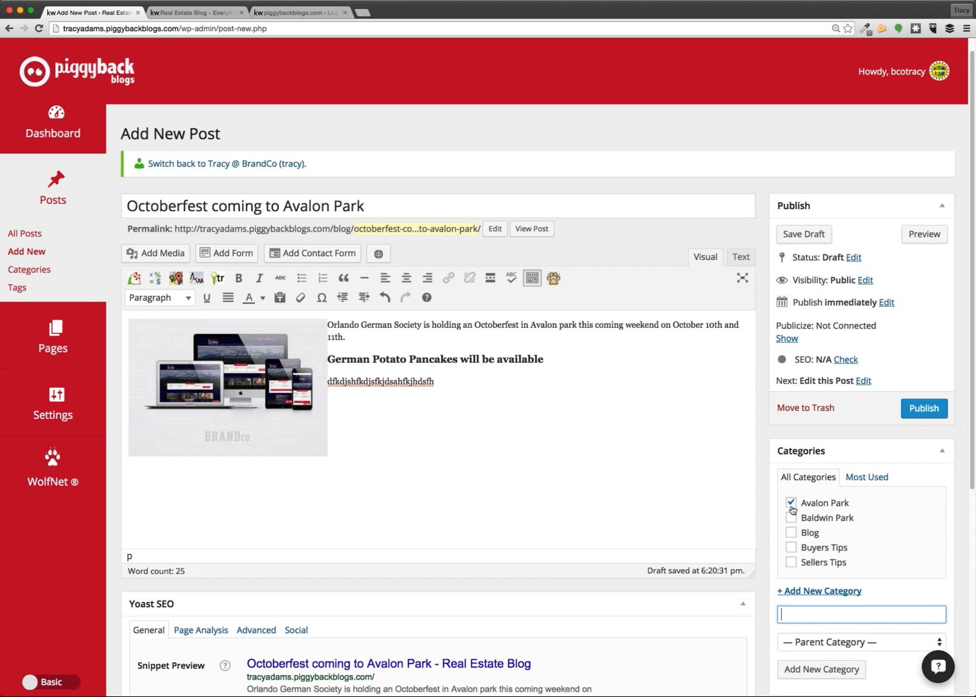
pyautogui.click(792, 503)
pyautogui.scroll(-1, 795, 505)
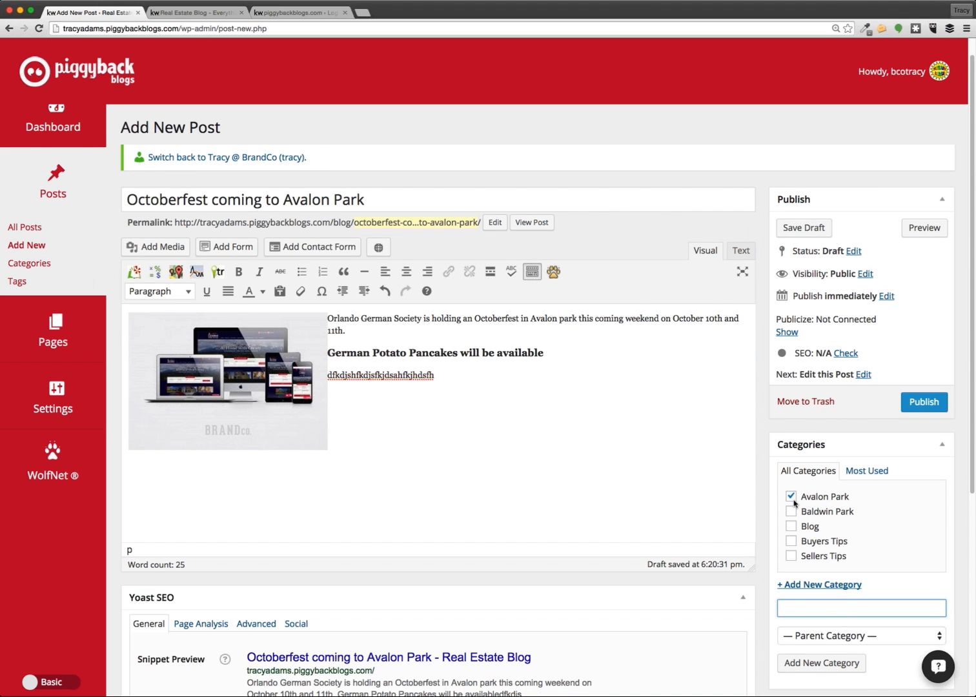
pyautogui.press('super+plus')
pyautogui.press('super+plus')
pyautogui.scroll(-2, 755, 489)
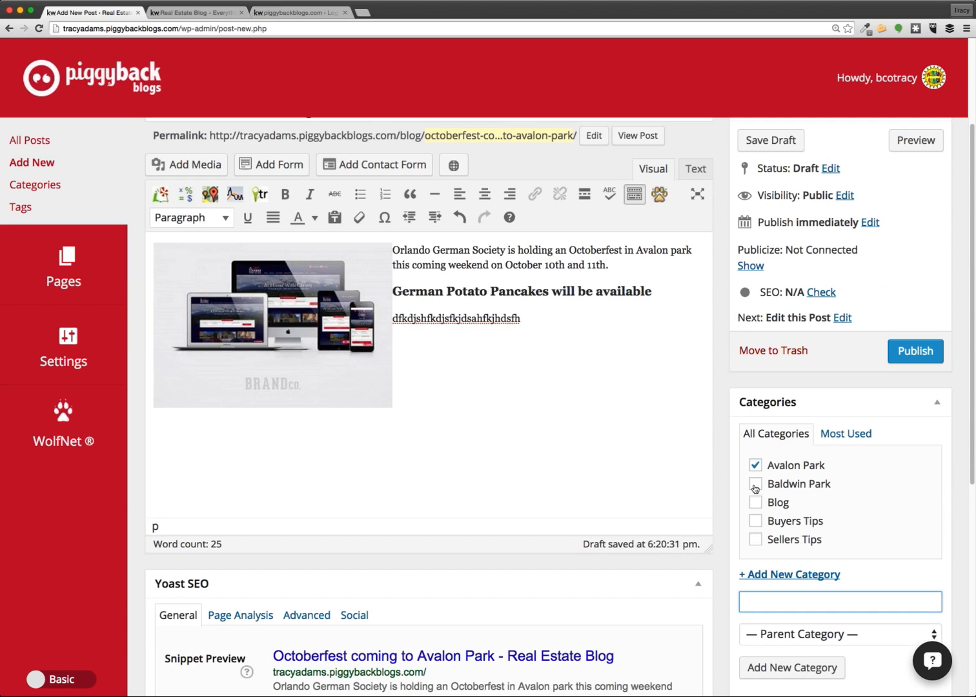
# Step: Save the Octoberfest post as a draft, check its category, and publish it
pyautogui.scroll(4, 728, 483)
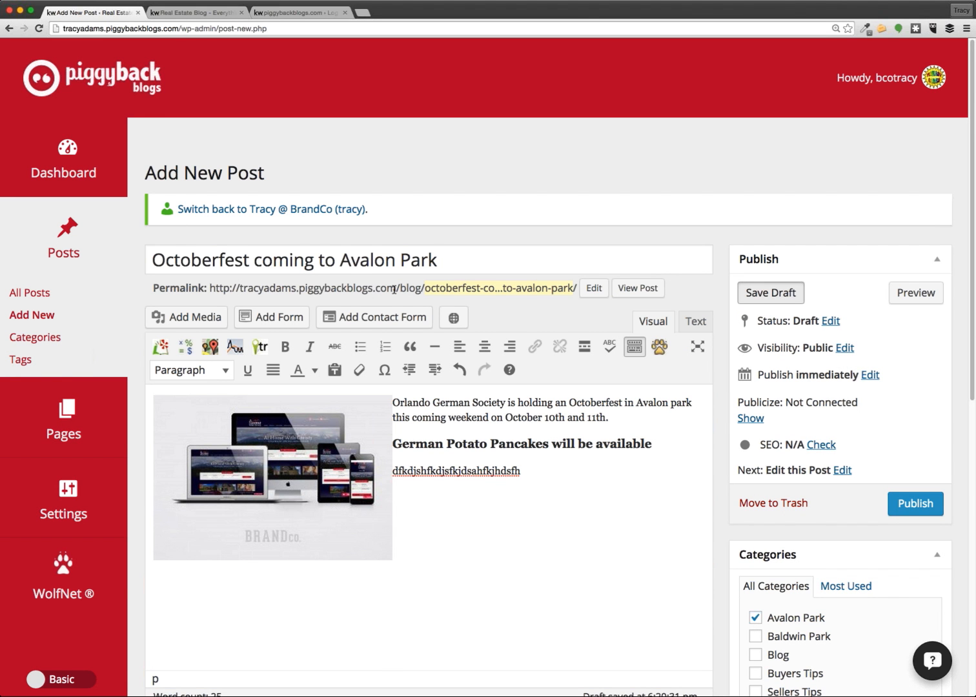
pyautogui.click(781, 297)
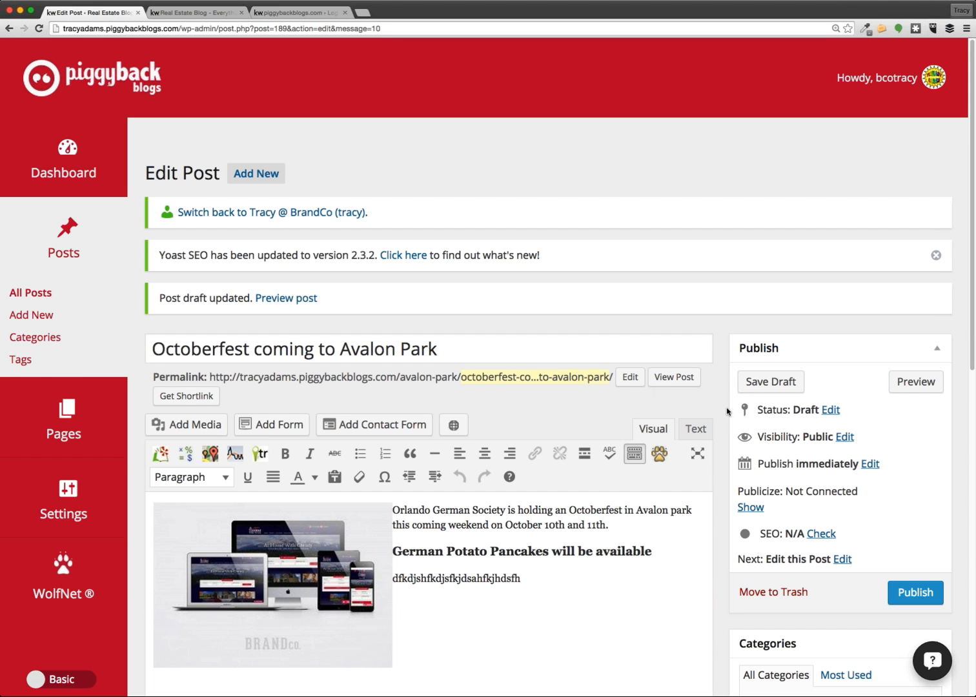
pyautogui.scroll(-1, 729, 411)
pyautogui.scroll(-4, 728, 412)
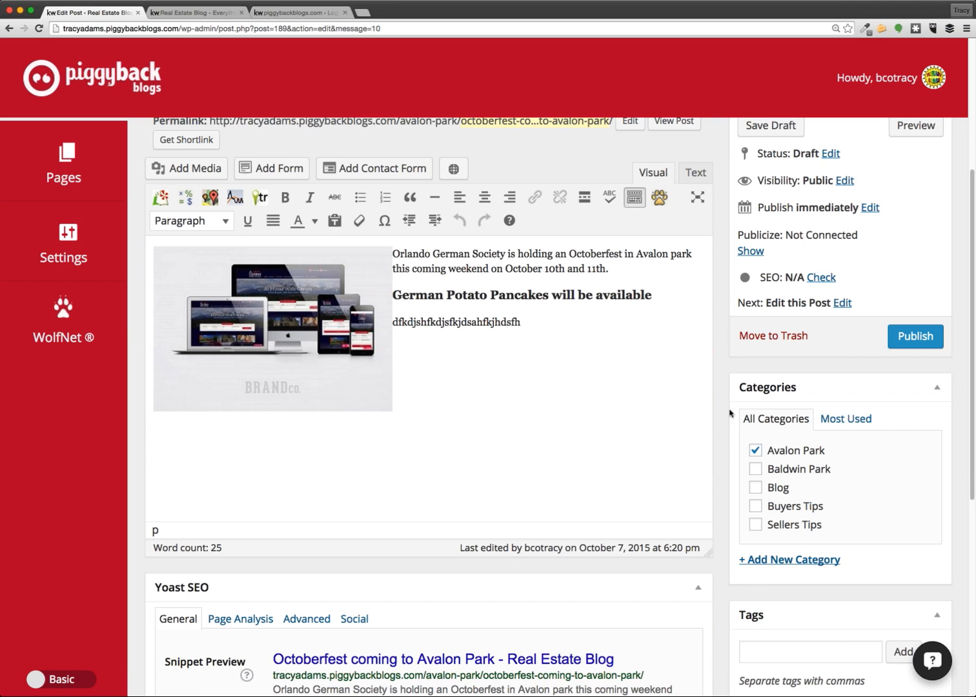
pyautogui.scroll(4, 729, 420)
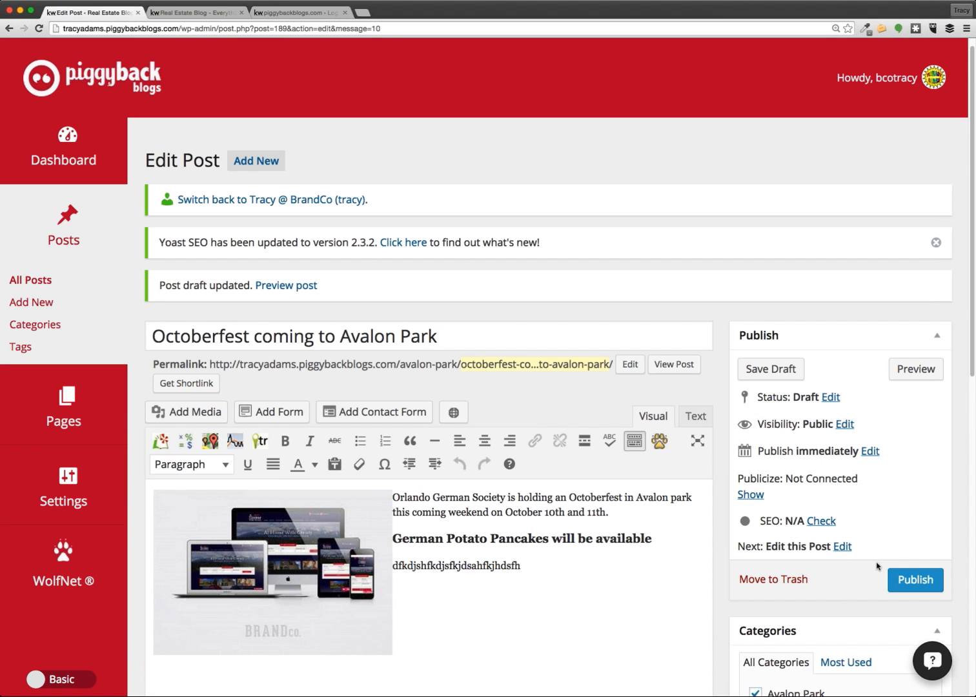
pyautogui.click(904, 581)
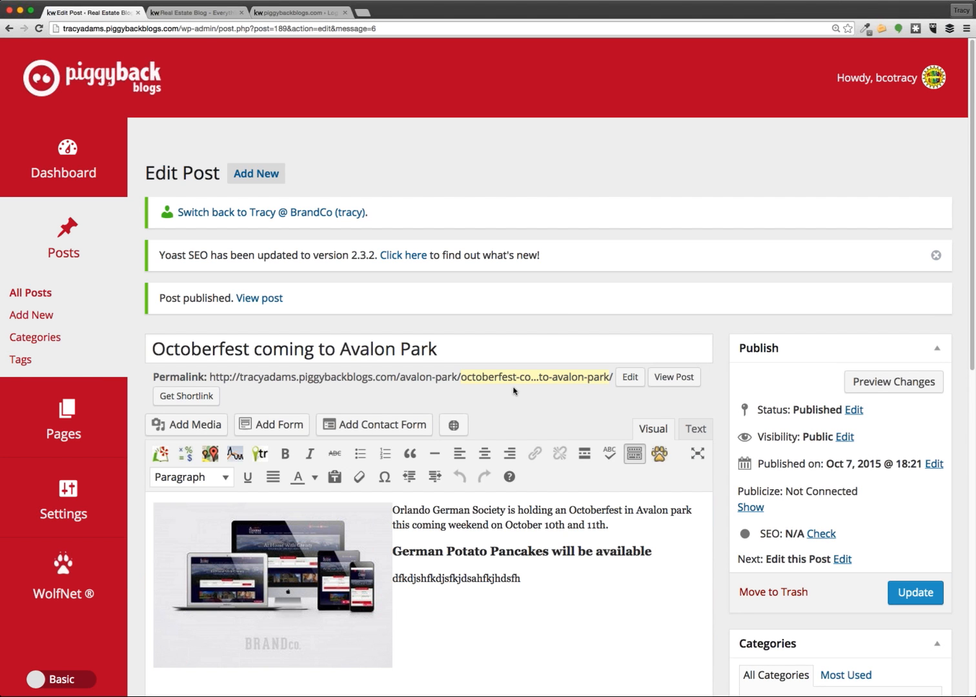
# Step: View the published Octoberfest post on the live site, examine its heading and paragraphs, and return to its editor
pyautogui.click(673, 380)
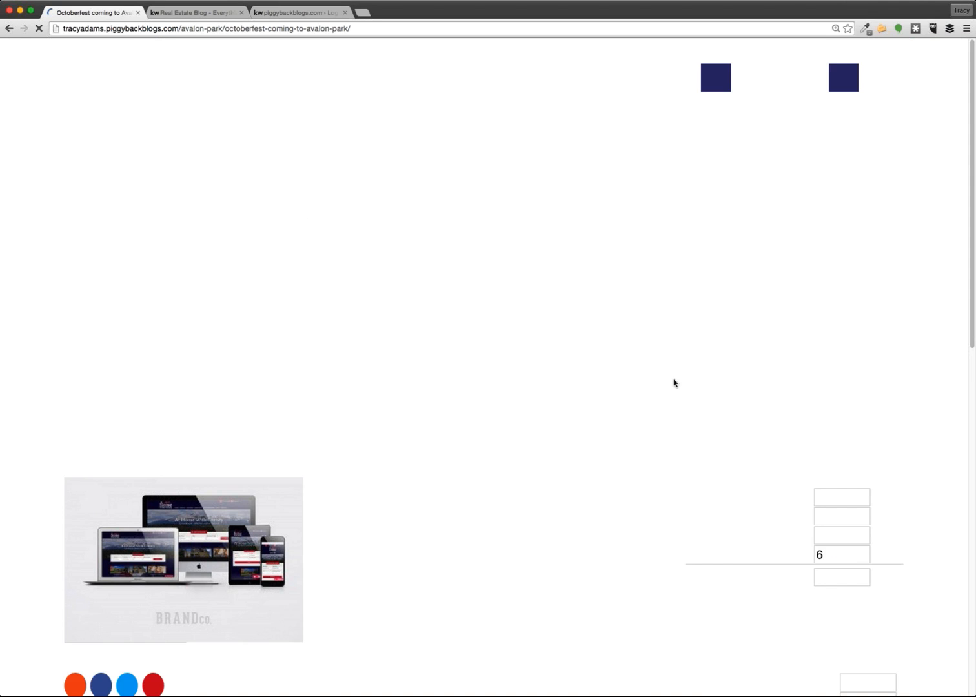
pyautogui.scroll(-3, 127, 405)
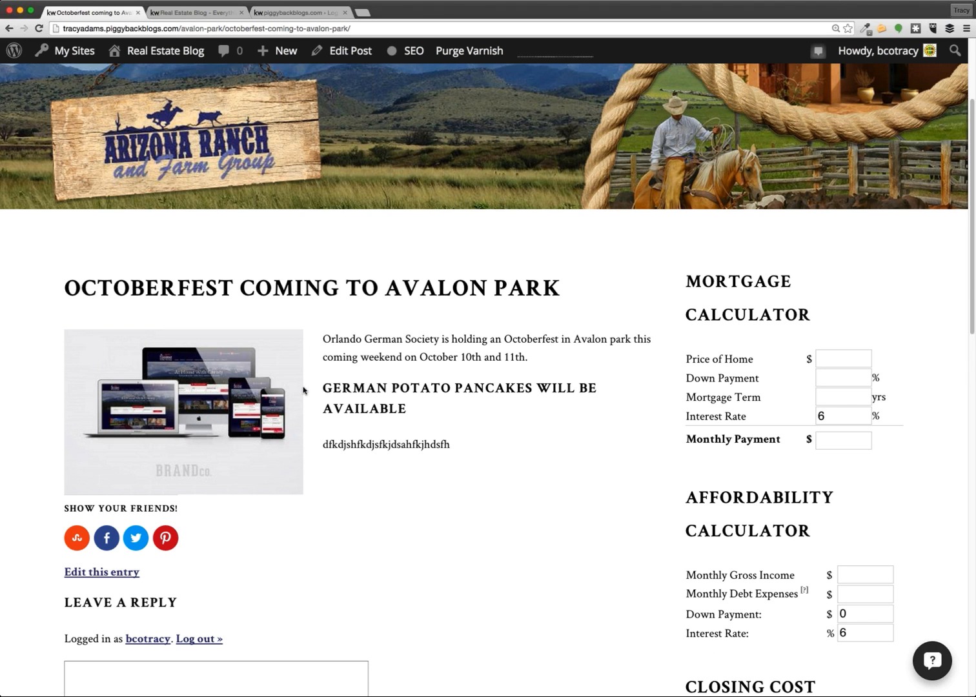
pyautogui.tripleClick(411, 418)
pyautogui.moveTo(410, 419); pyautogui.dragTo(322, 388)
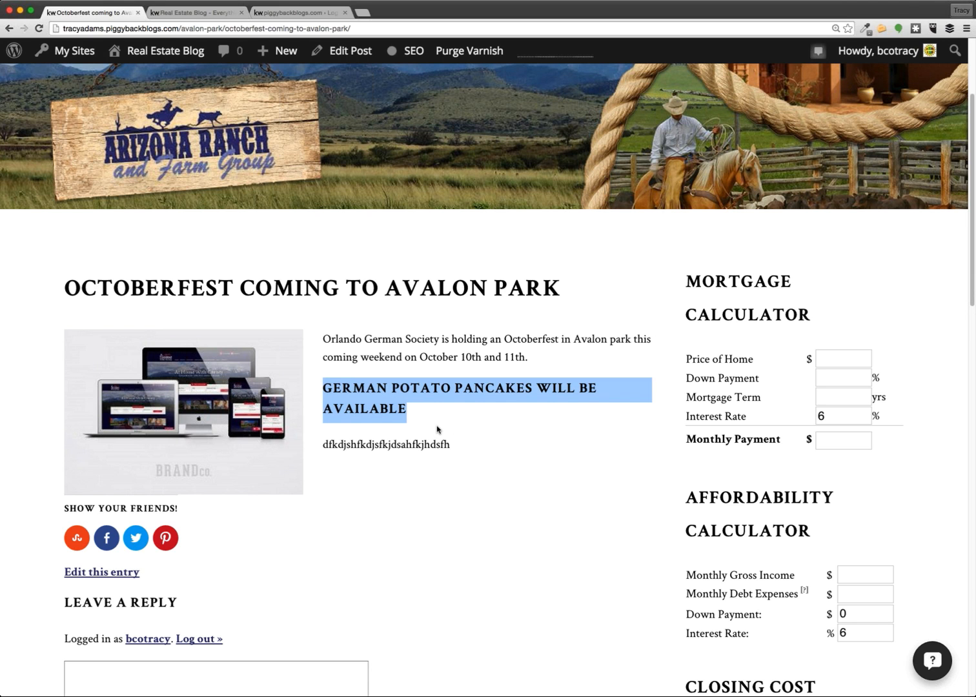
pyautogui.moveTo(534, 360); pyautogui.dragTo(316, 331)
pyautogui.moveTo(450, 443); pyautogui.dragTo(314, 448)
pyautogui.click(314, 448)
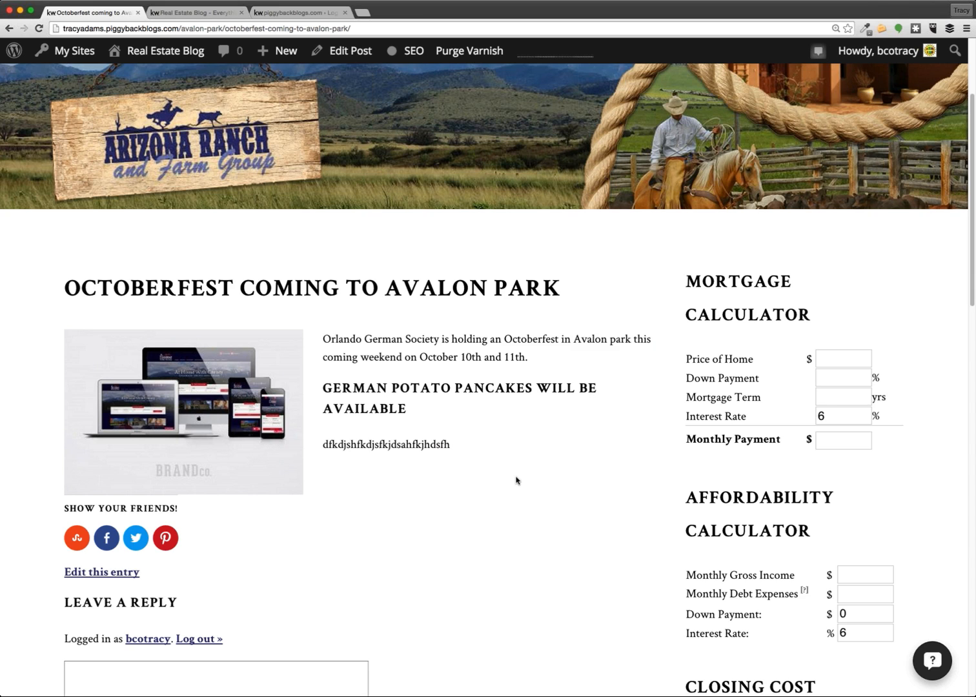
pyautogui.scroll(4, 521, 477)
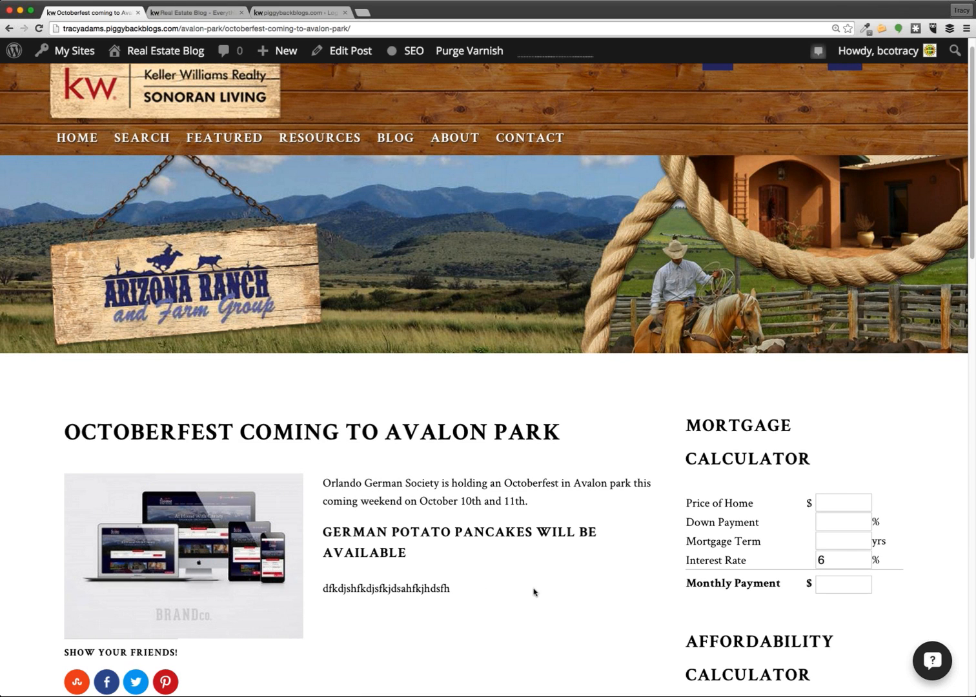
pyautogui.click(9, 29)
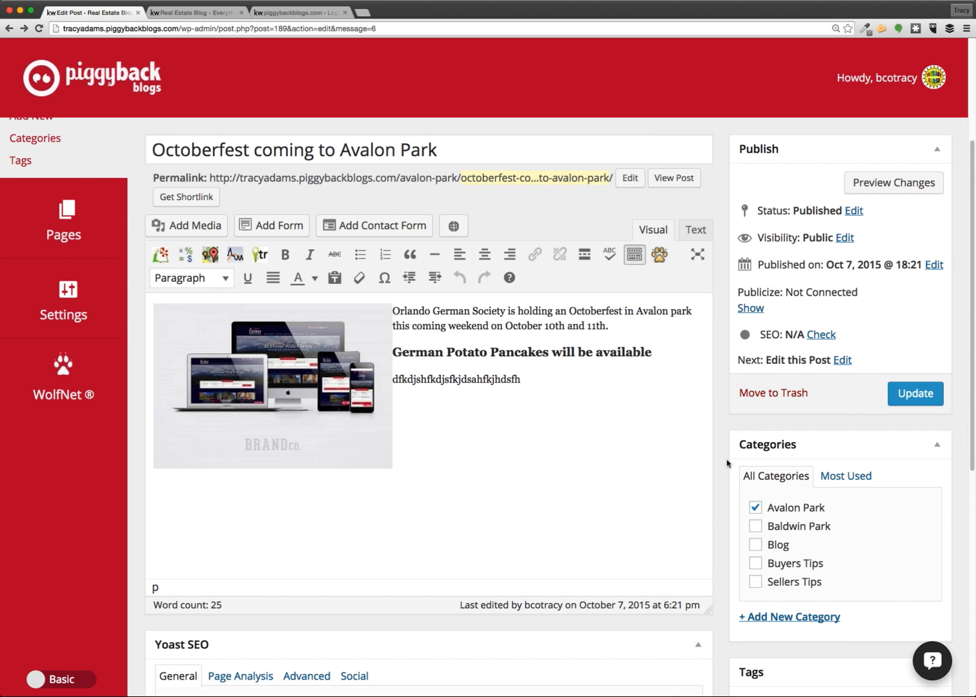
pyautogui.scroll(-2, 468, 479)
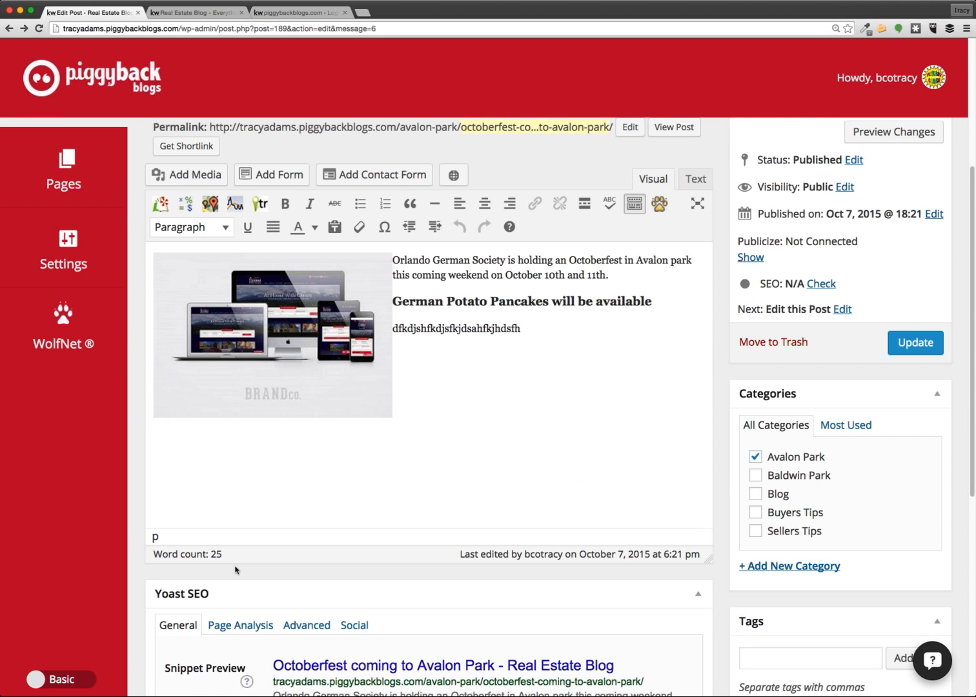
# Step: Leave the Octoberfest post, list all site pages, and open the About the Team page in the editor
pyautogui.click(155, 537)
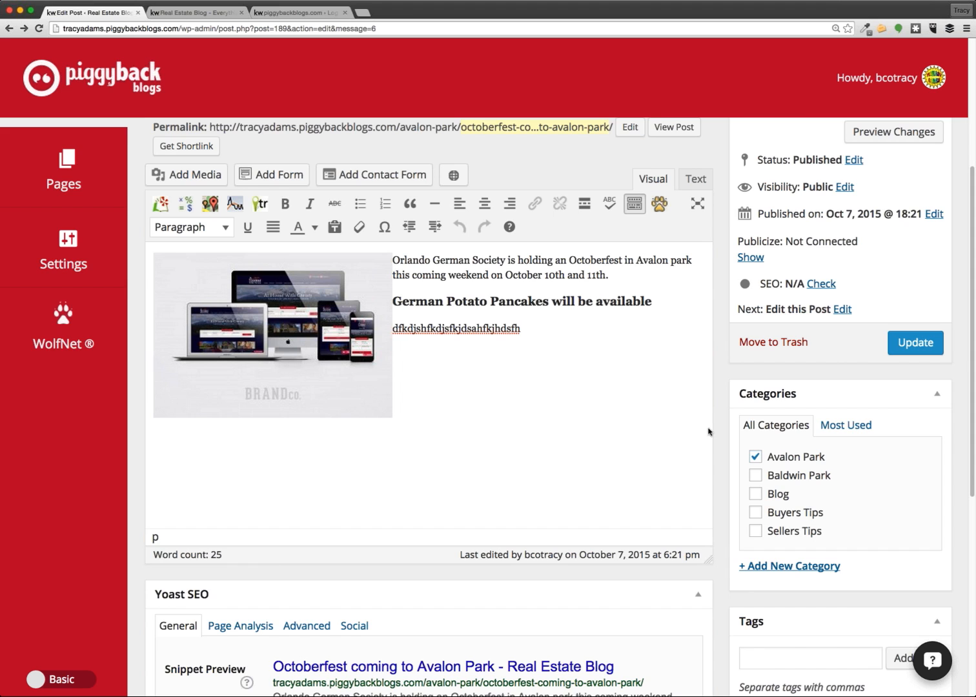
pyautogui.scroll(5, 717, 452)
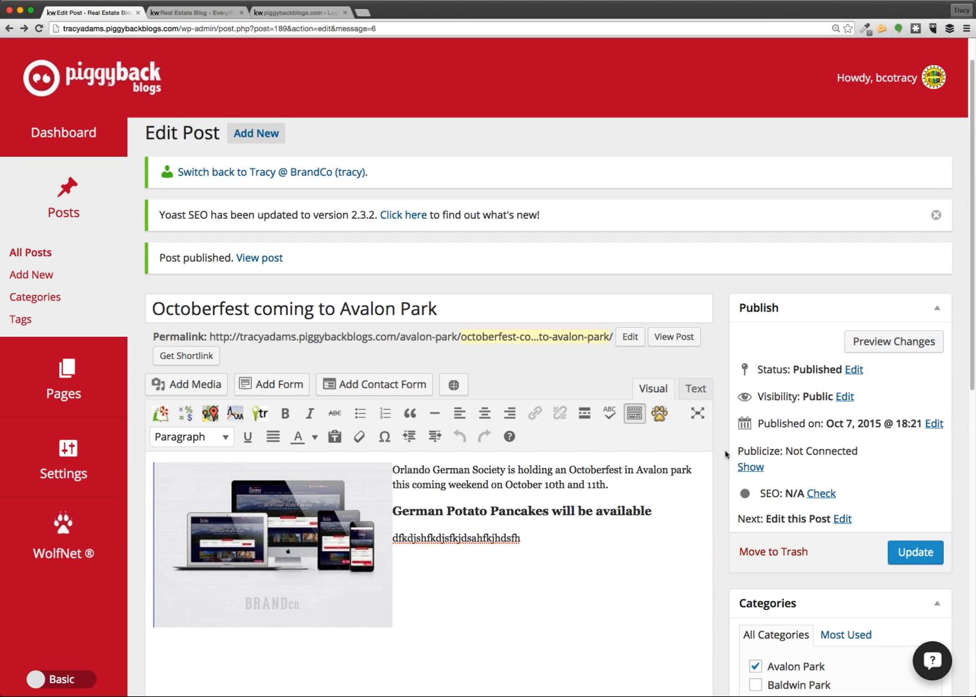
pyautogui.moveTo(89, 369)
pyautogui.click(61, 383)
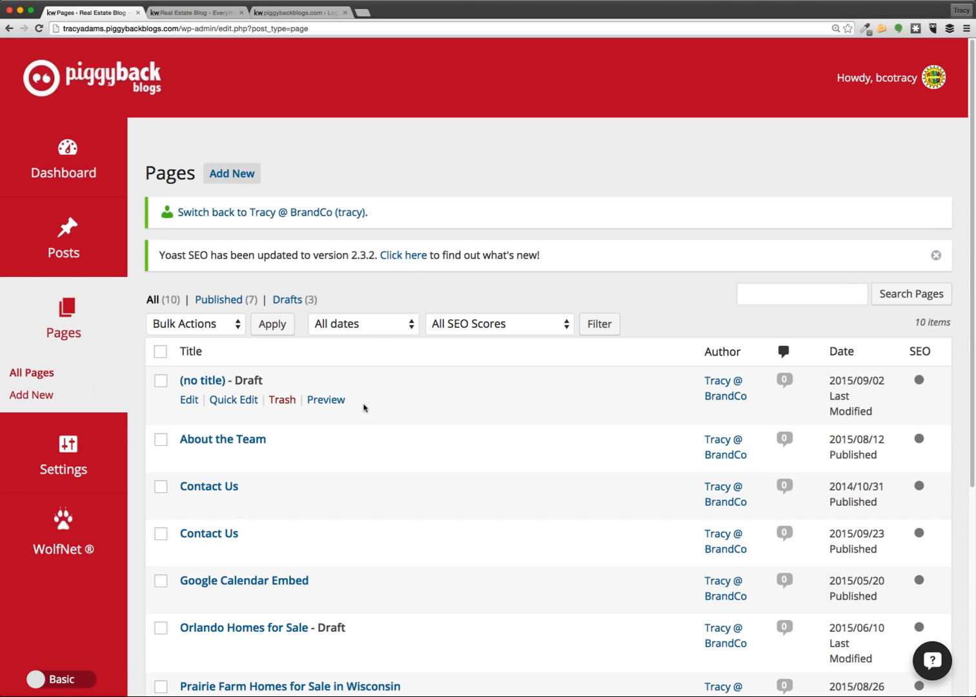
pyautogui.click(188, 439)
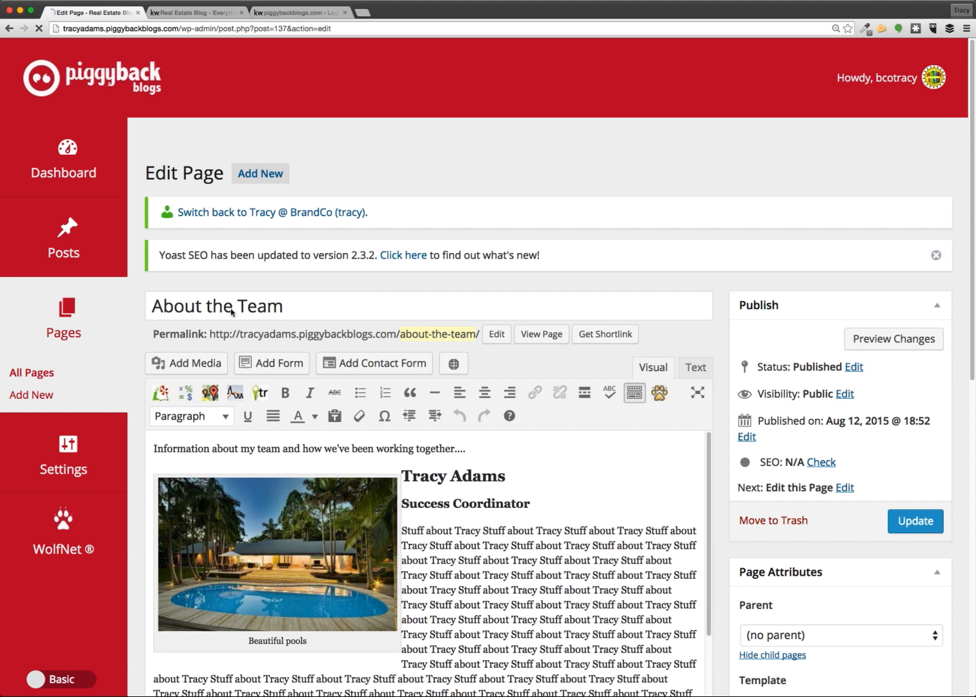
# Step: Examine the About the Team page's title, team member sections, images, page attributes and Yoast SEO settings
pyautogui.scroll(-1, 452, 452)
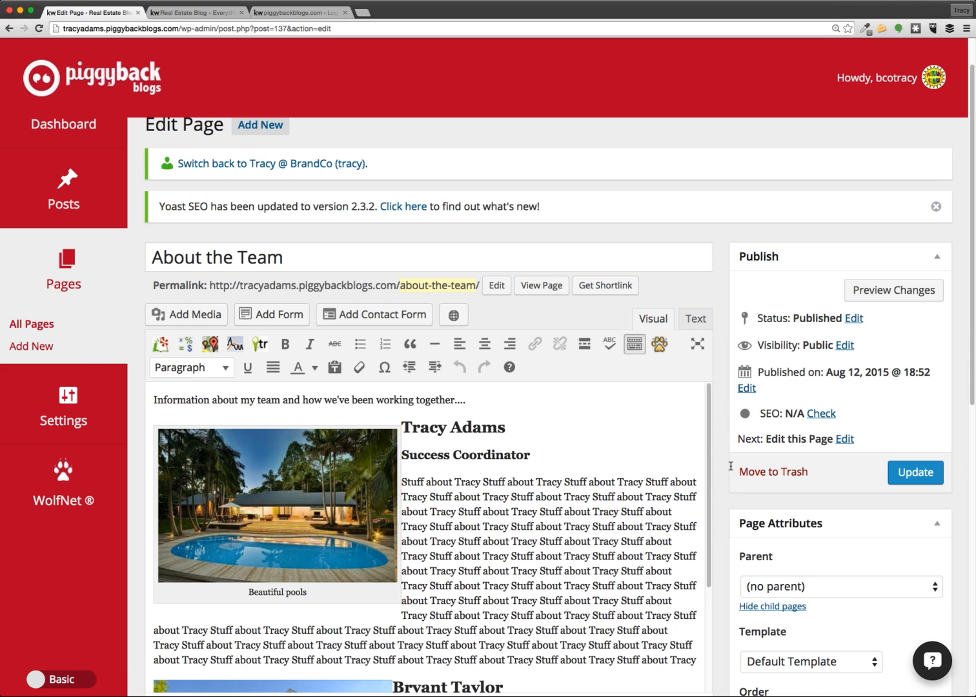
pyautogui.click(228, 254)
pyautogui.click(504, 482)
pyautogui.scroll(-3, 503, 469)
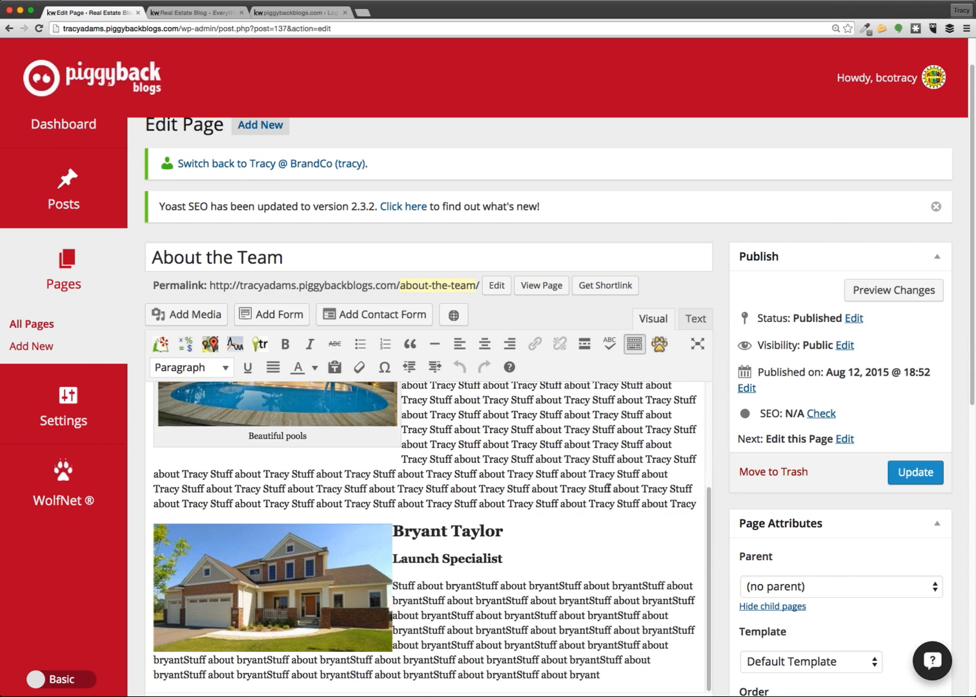
pyautogui.scroll(5, 502, 469)
pyautogui.scroll(-2, 279, 379)
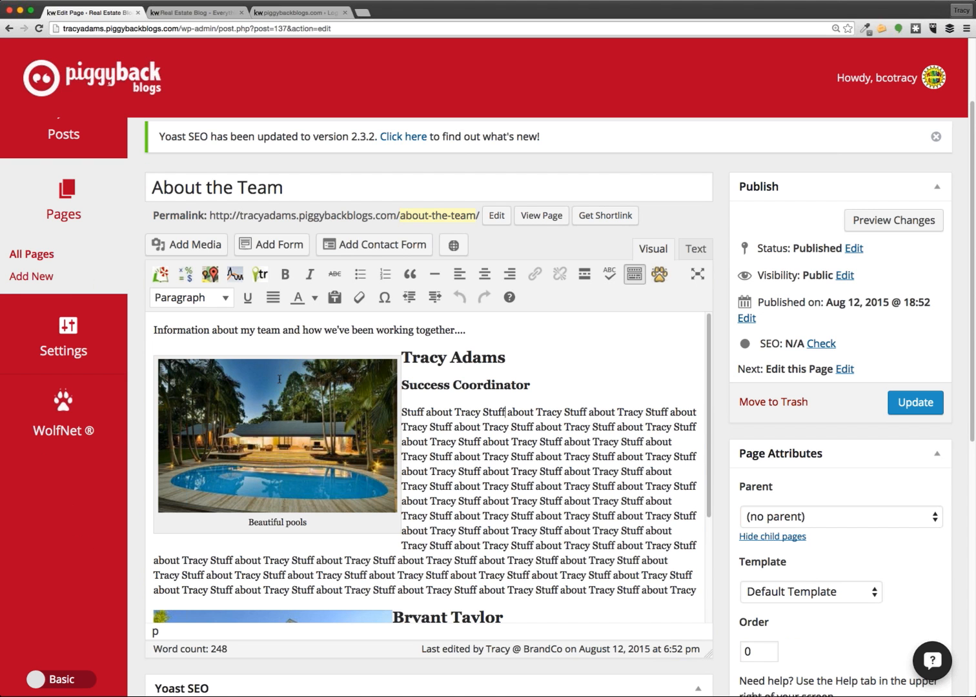
pyautogui.scroll(-5, 833, 485)
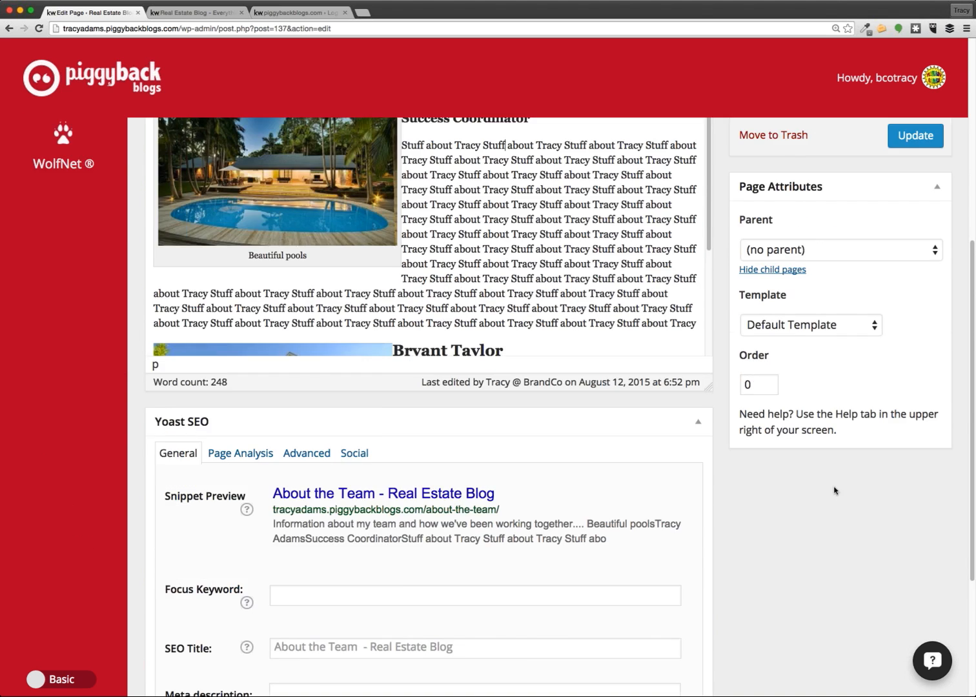
pyautogui.scroll(6, 730, 465)
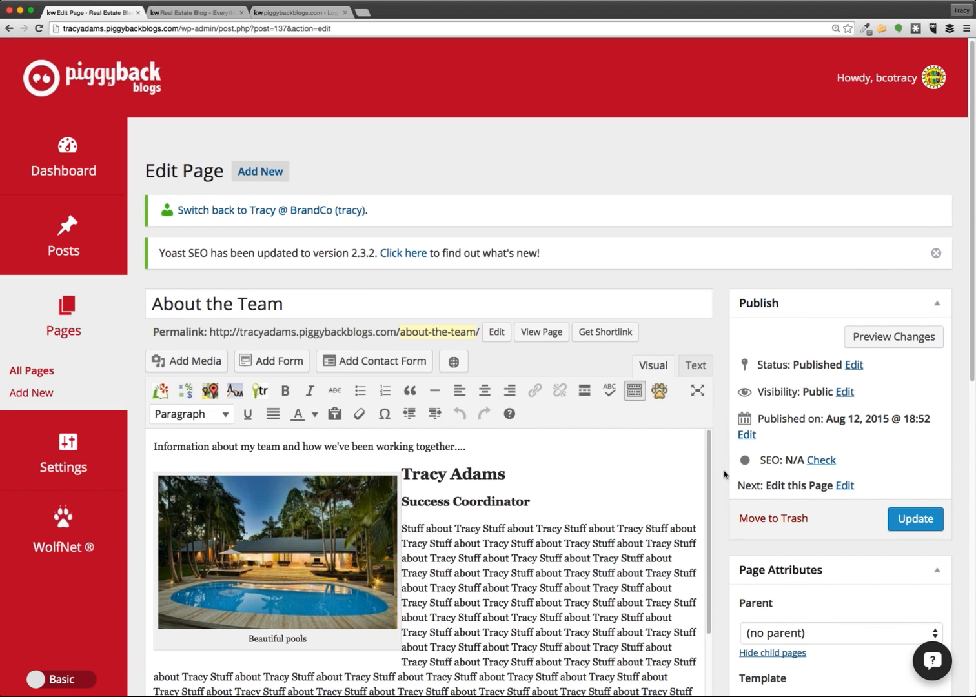
pyautogui.scroll(-3, 624, 524)
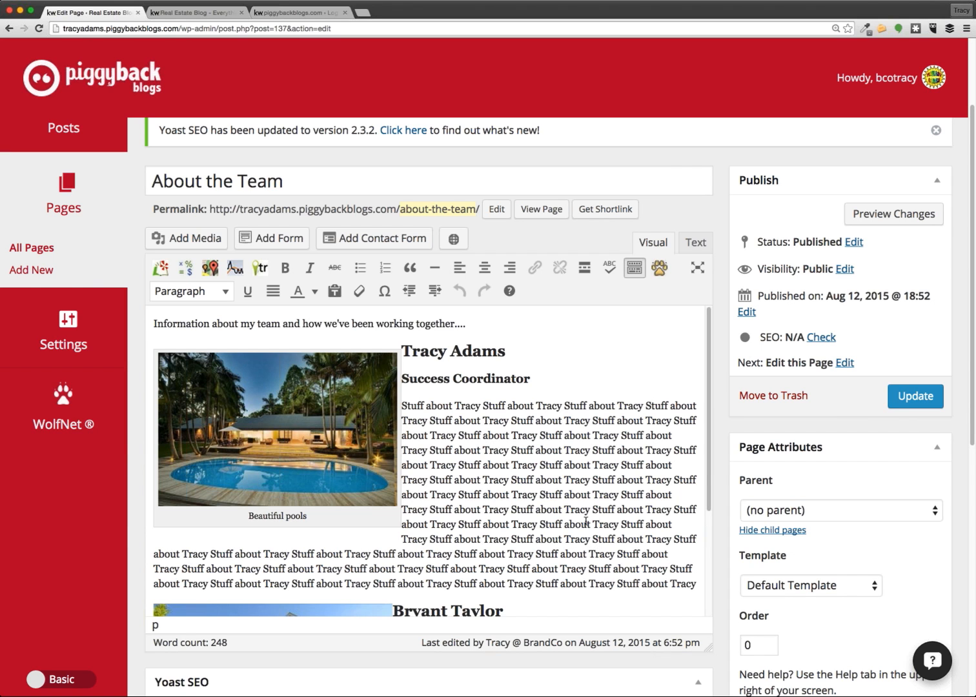
pyautogui.click(580, 492)
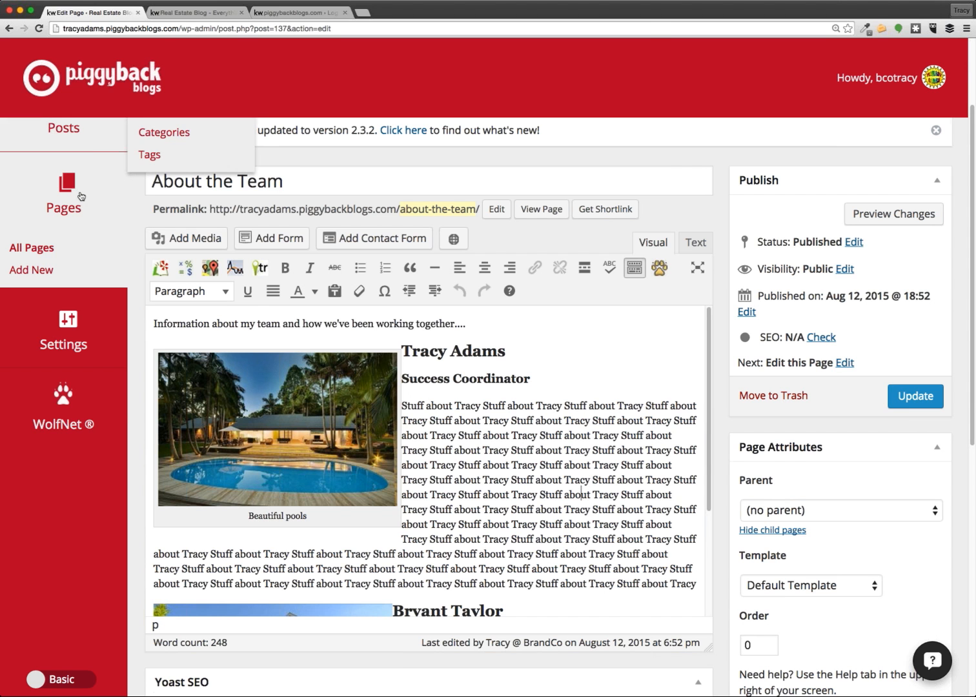
# Step: Return to the dashboard home, switch the admin view to Default mode, and switch it back to Basic
pyautogui.scroll(3, 82, 195)
pyautogui.click(64, 170)
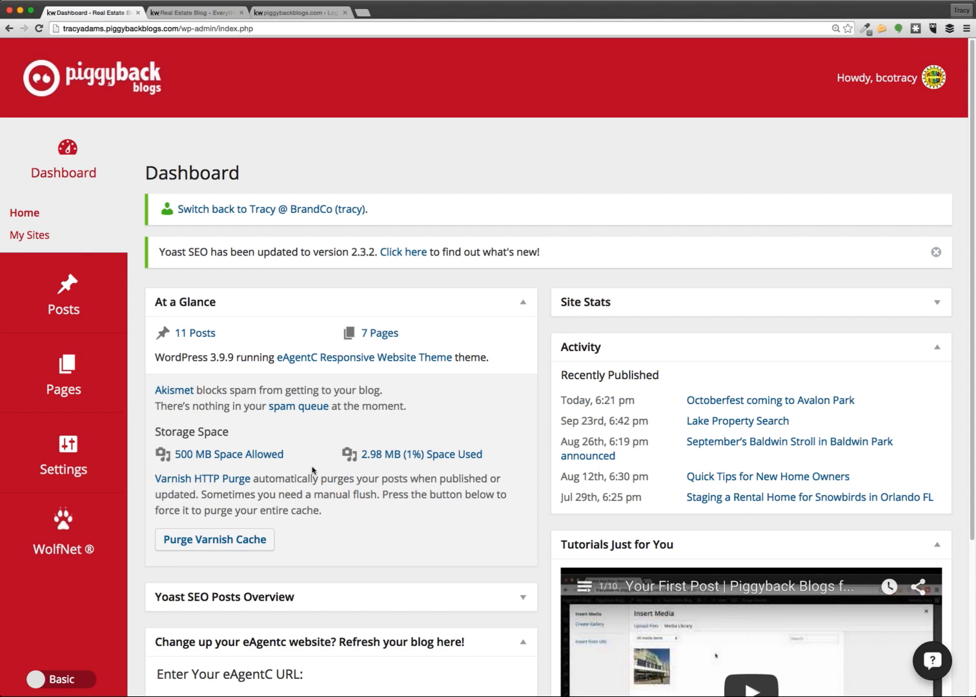
pyautogui.click(53, 684)
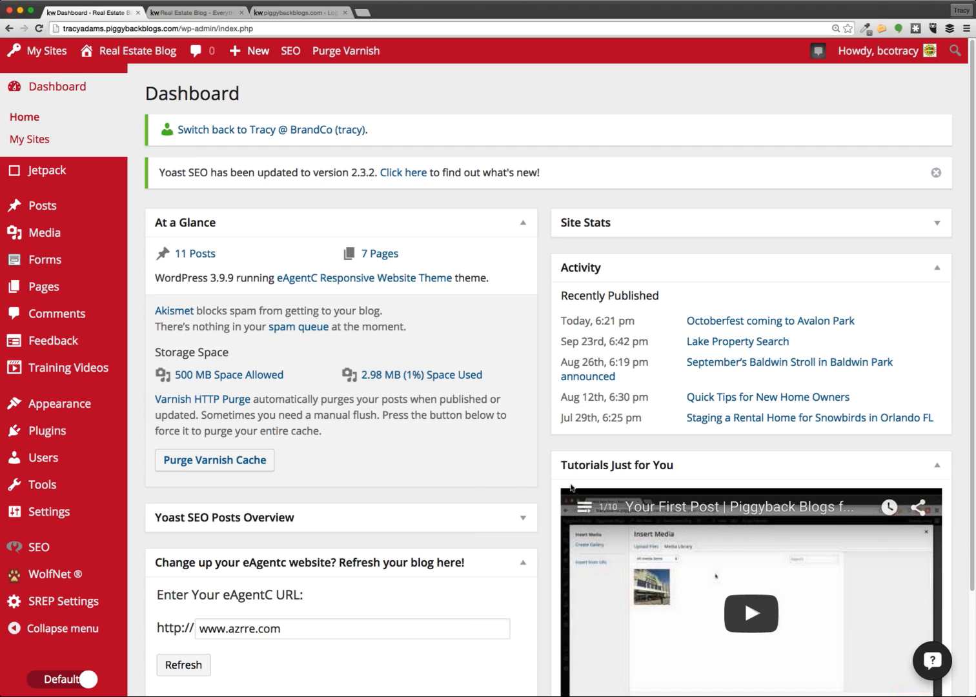
pyautogui.click(55, 682)
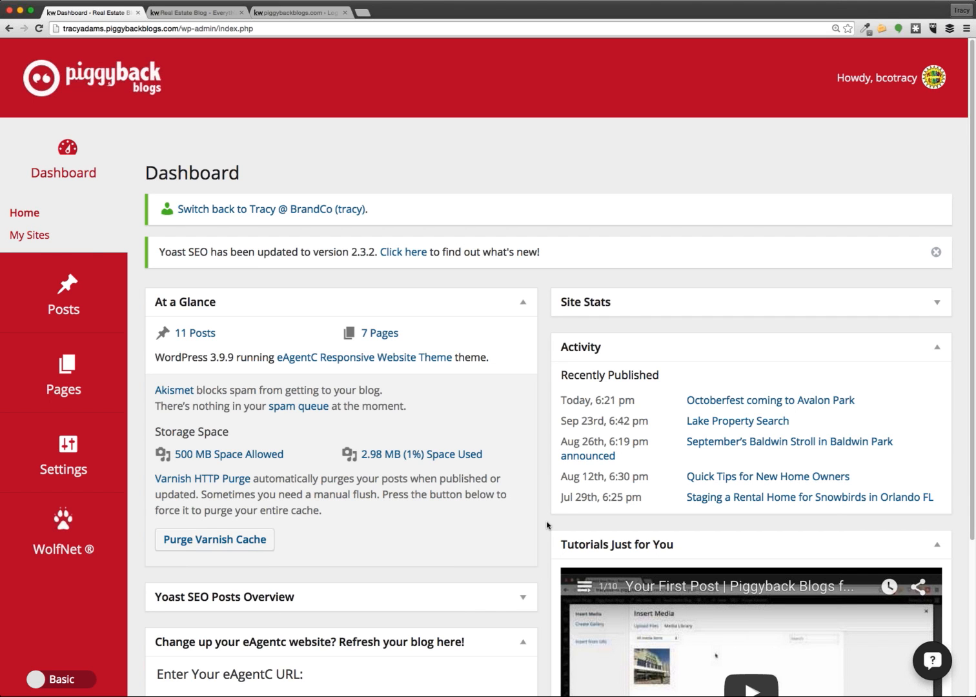
# Step: Open the WolfNet general settings and its Search Manager, dismissing the Yoast SEO update notice on both pages
pyautogui.click(148, 557)
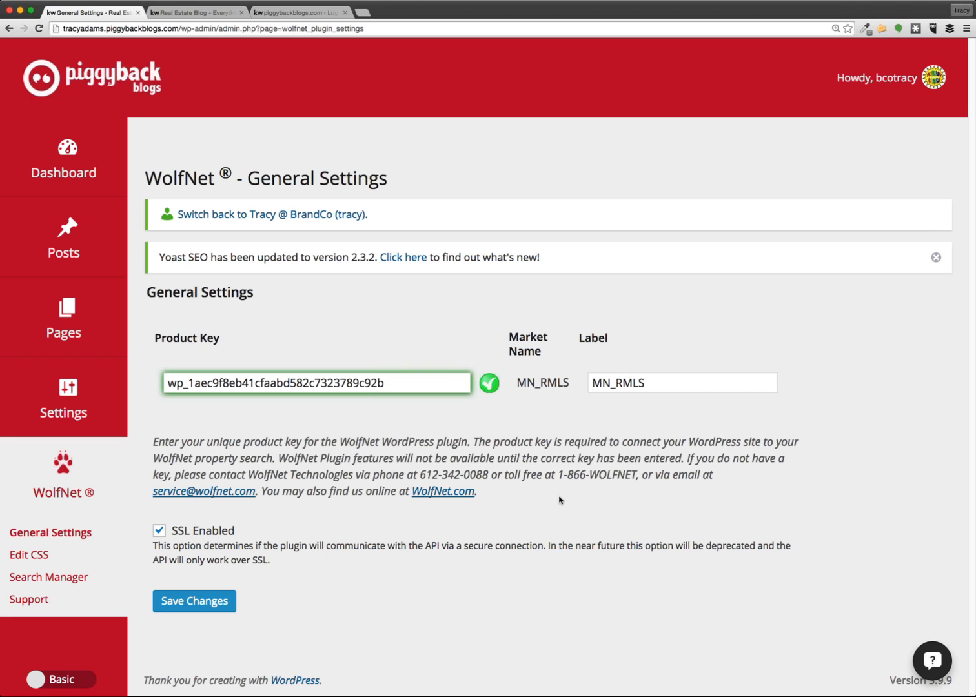
pyautogui.click(936, 257)
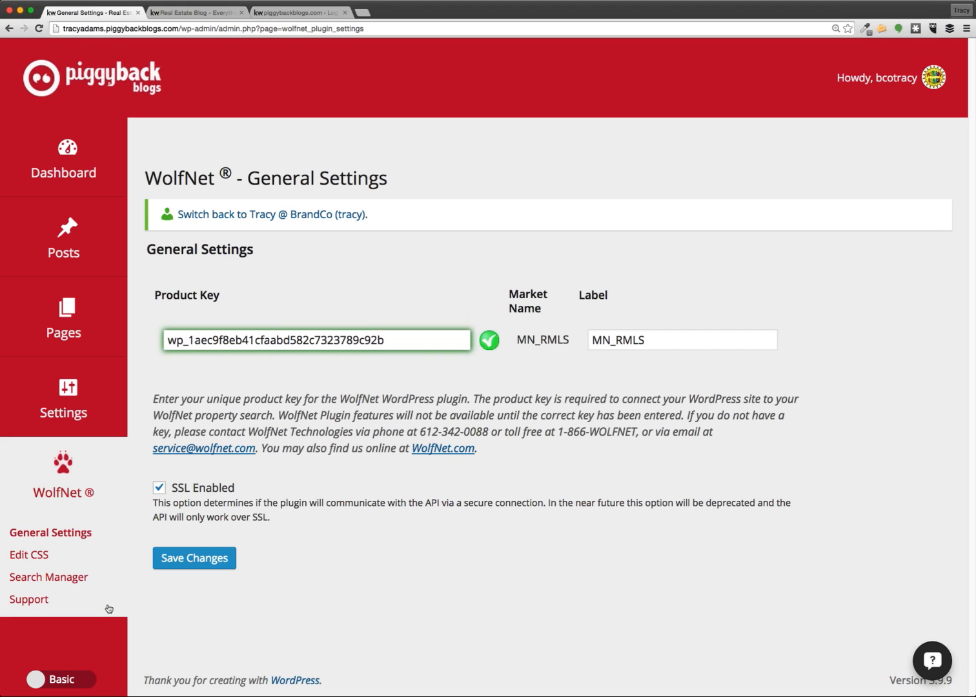
pyautogui.click(39, 581)
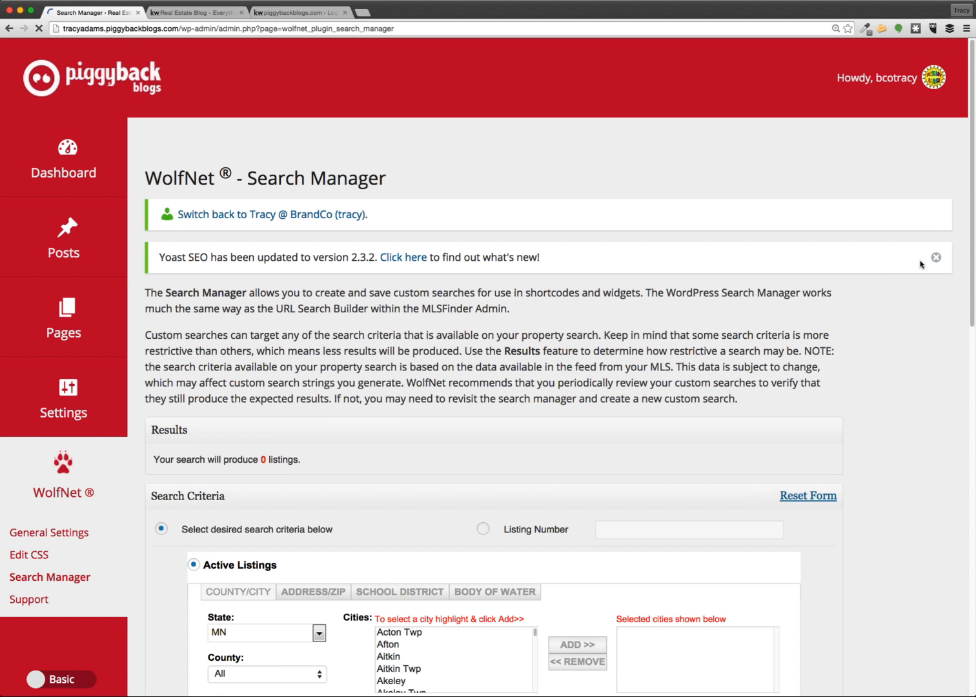
pyautogui.click(937, 257)
# Step: Set the search criteria to condos with a maximum price of $500,000 and the Fireplace and Family Room amenities, leaving Pool off
pyautogui.scroll(-4, 909, 410)
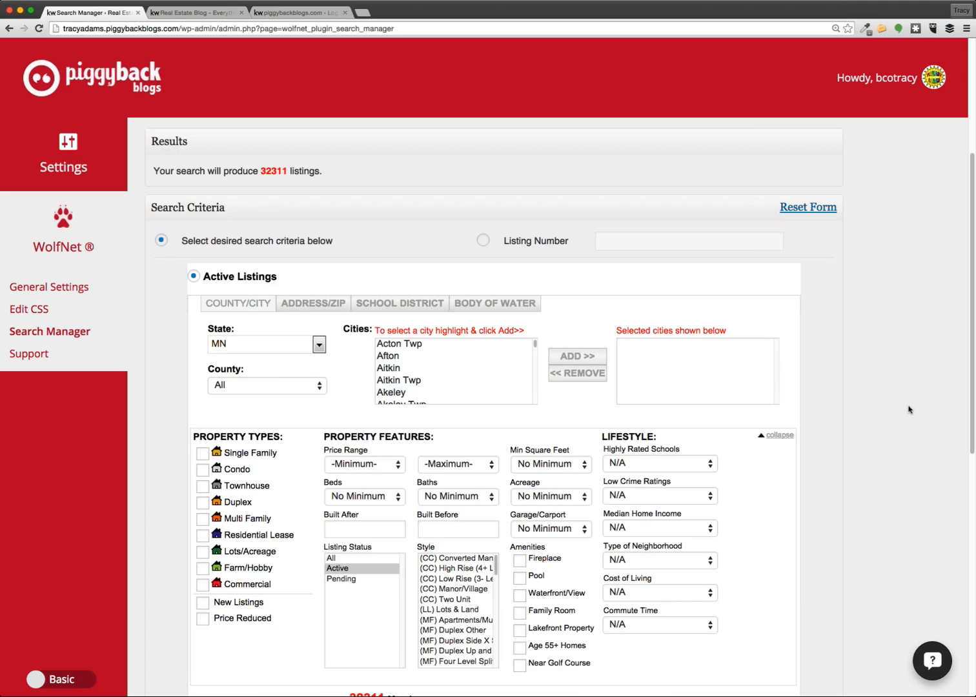
pyautogui.scroll(-2, 909, 409)
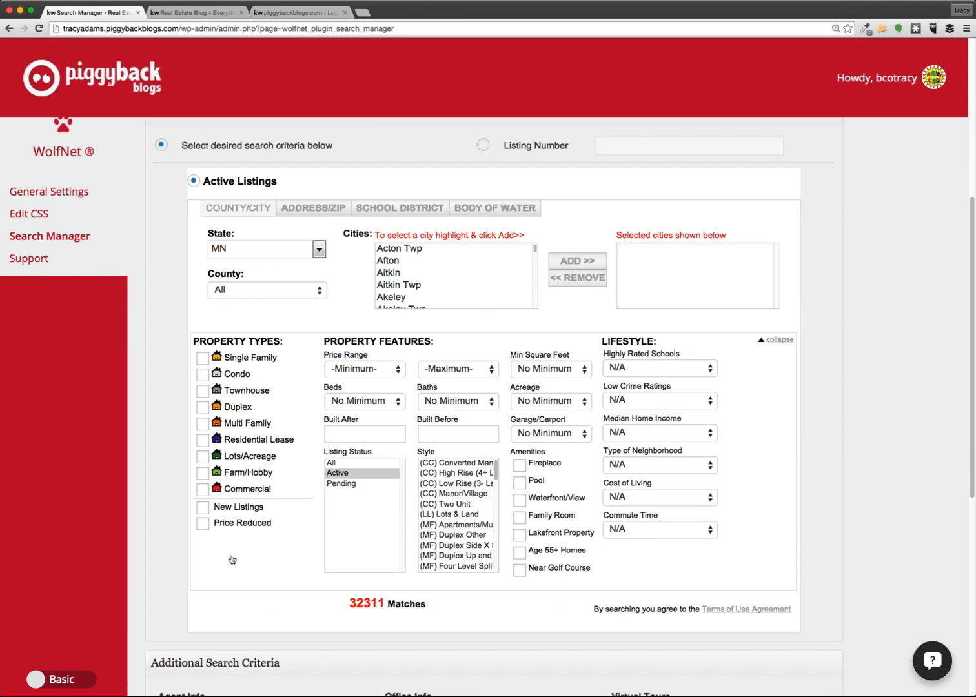
pyautogui.click(204, 376)
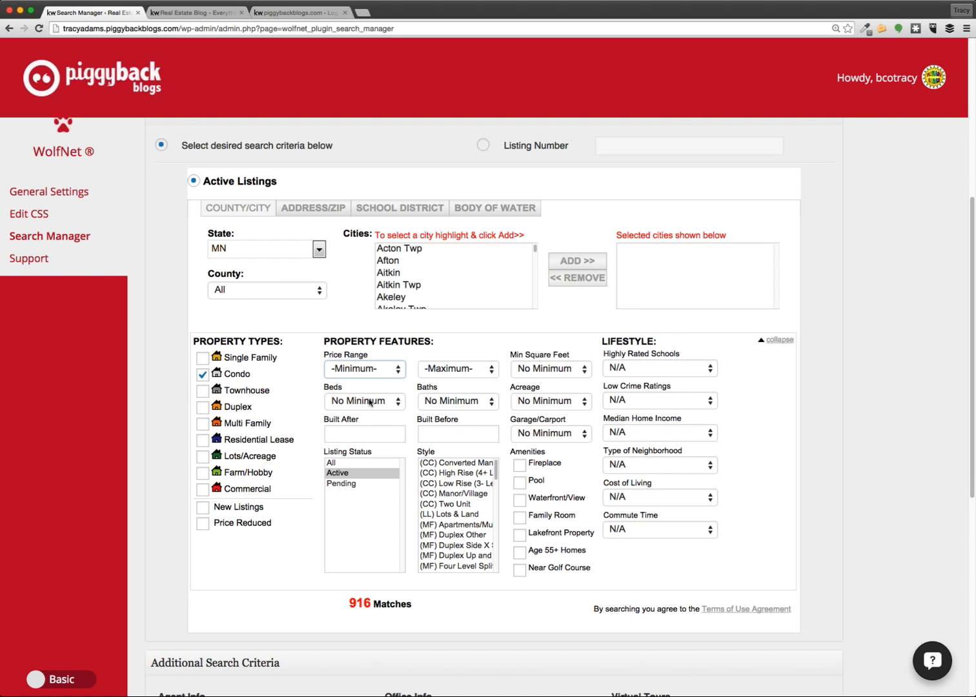
pyautogui.click(444, 372)
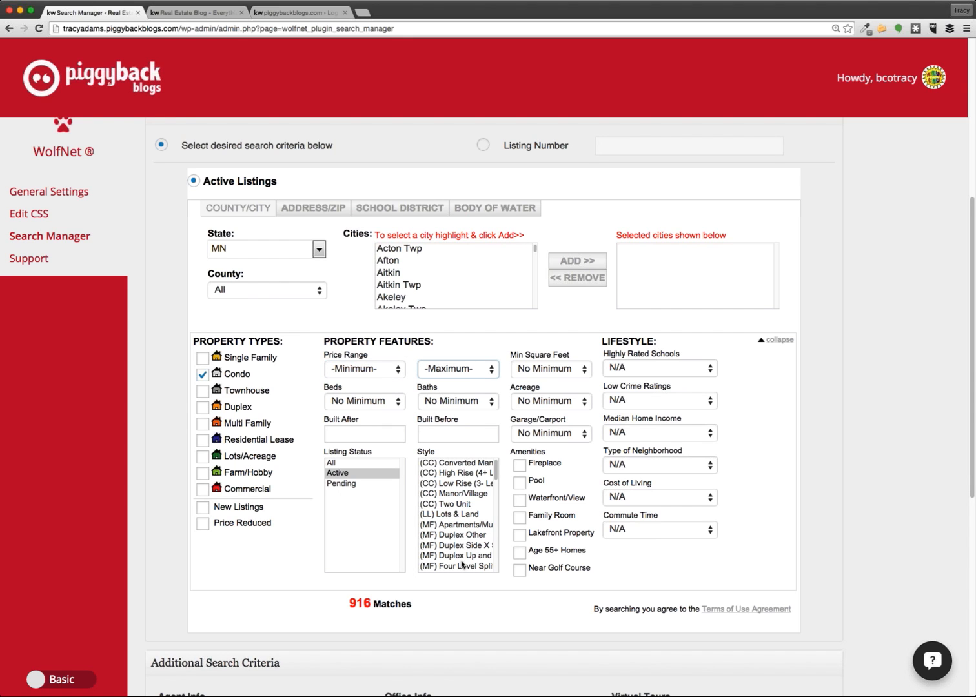
pyautogui.click(456, 546)
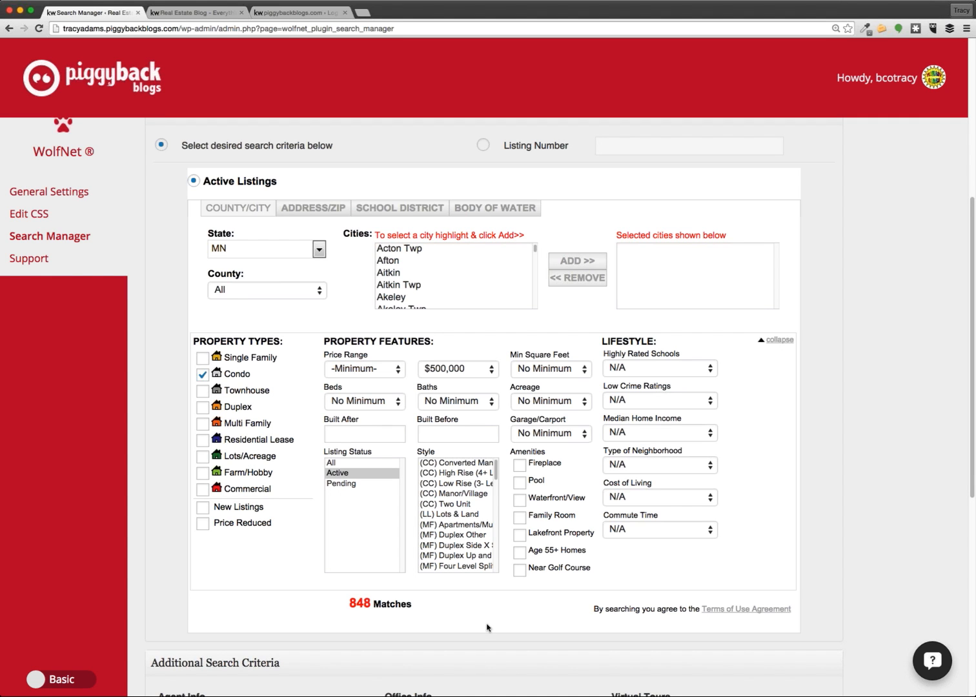
pyautogui.click(523, 464)
pyautogui.click(521, 483)
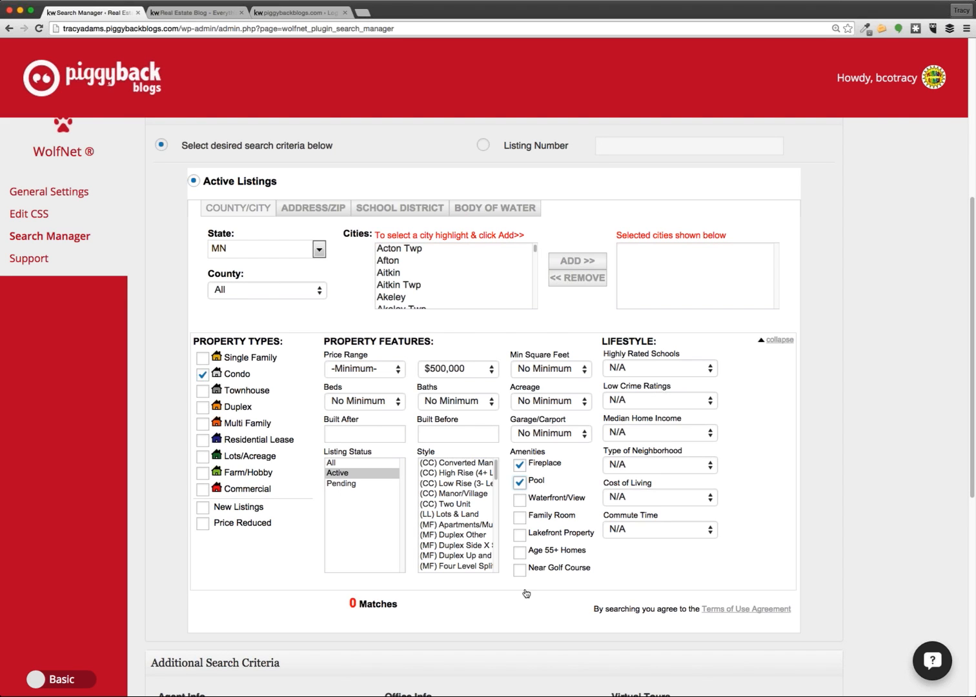
pyautogui.click(523, 485)
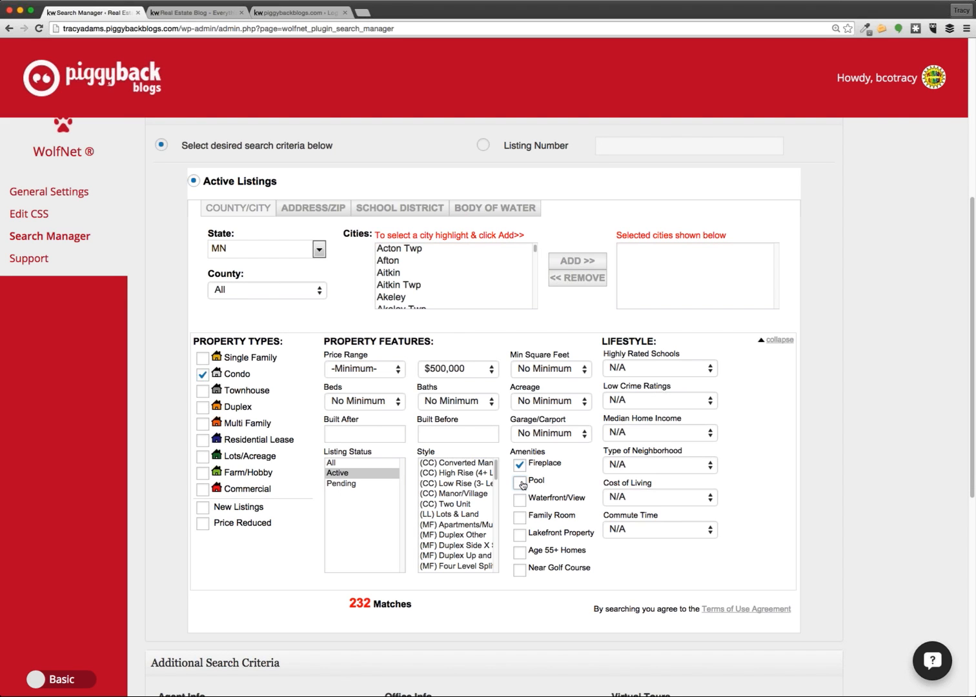
pyautogui.click(523, 520)
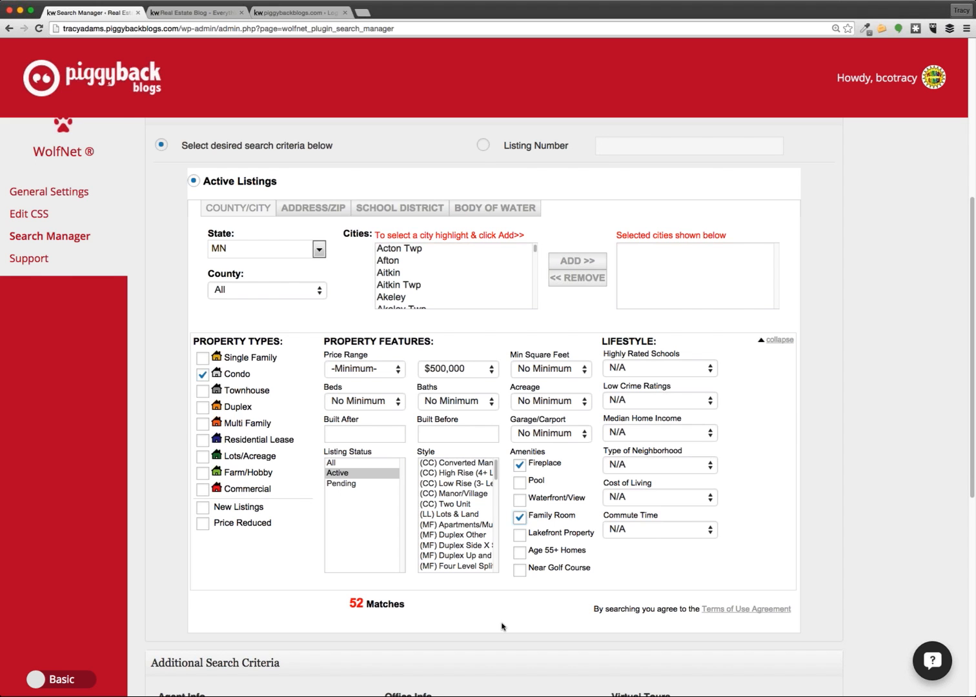
# Step: Save the custom search with the description "Condos with Fireplaces and Family Rooms less than 500k"
pyautogui.scroll(-5, 503, 627)
pyautogui.click(330, 537)
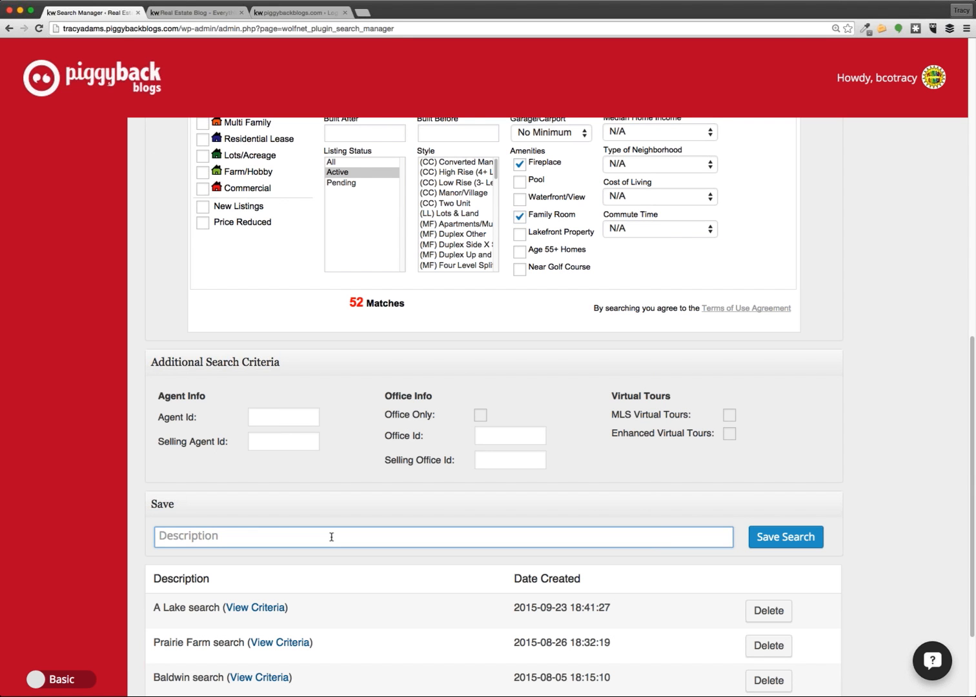
pyautogui.scroll(1, 331, 537)
pyautogui.write('Condos with Fireplaces')
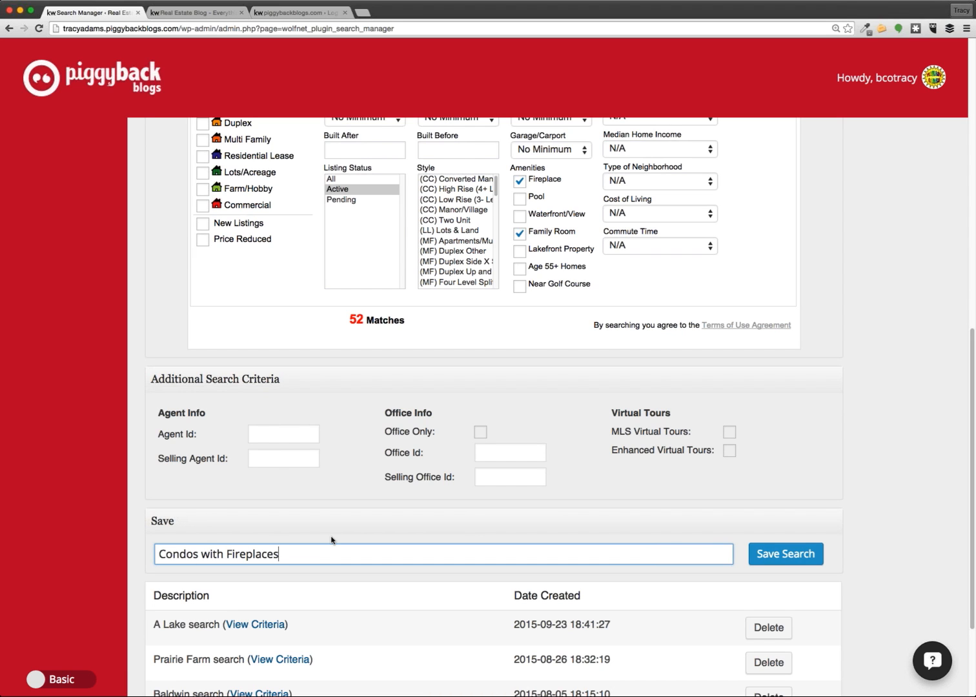
pyautogui.write(' and Family Rooms less than 500k')
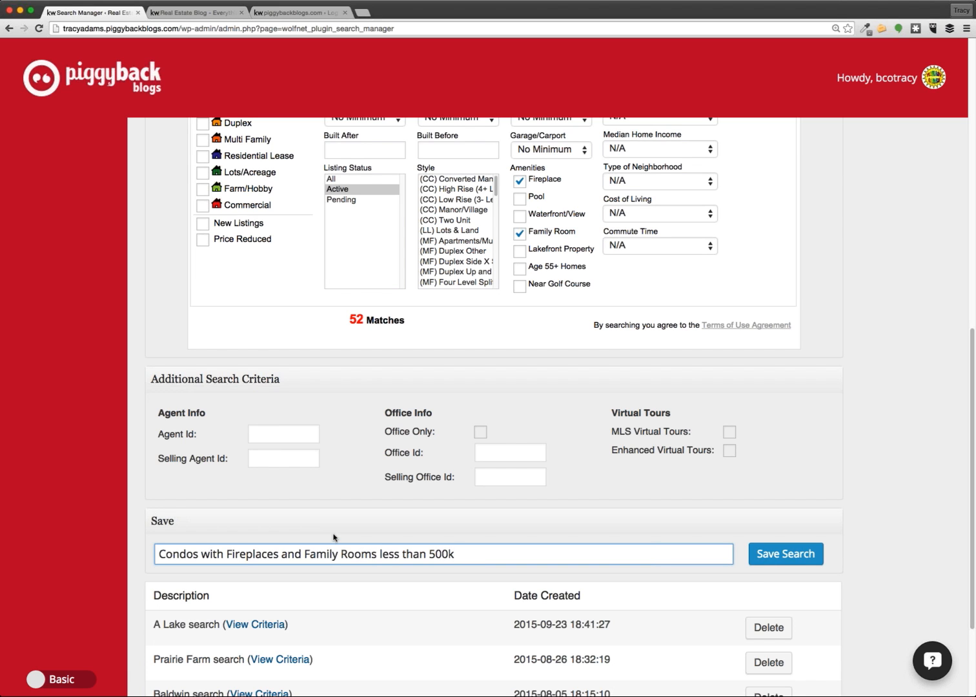
pyautogui.click(765, 563)
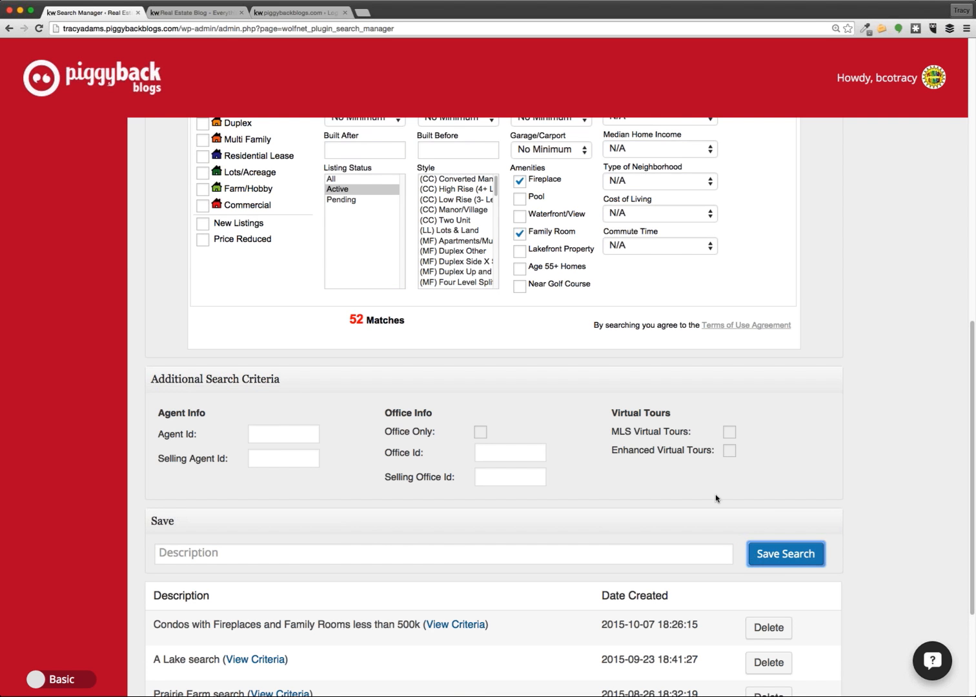
pyautogui.scroll(-5, 726, 500)
# Step: Open the list of all posts, leave it, and start a new page
pyautogui.scroll(10, 394, 593)
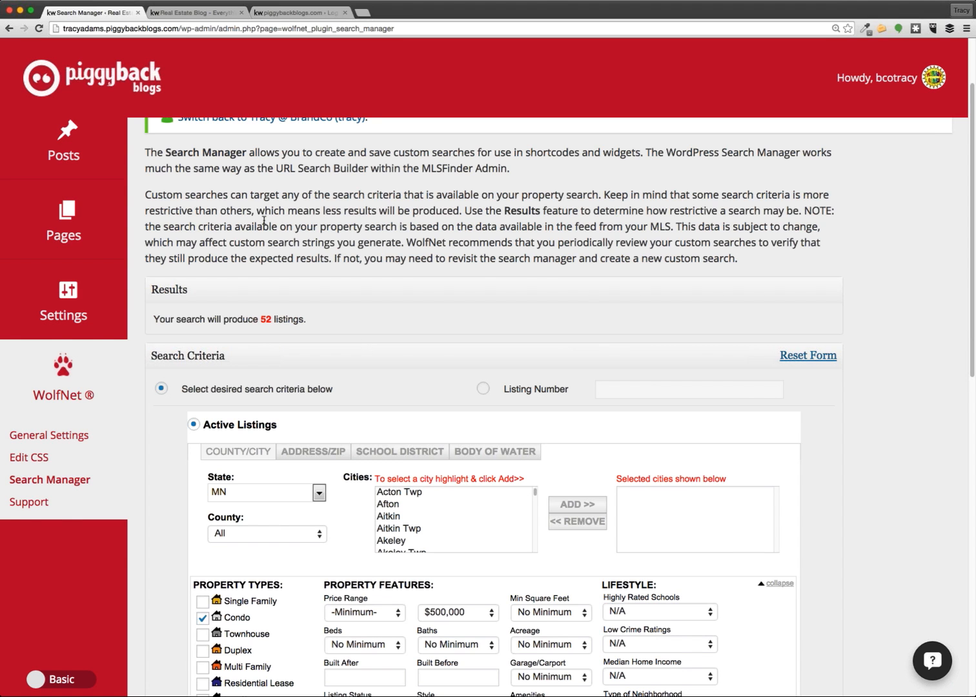
pyautogui.scroll(3, 264, 220)
pyautogui.moveTo(90, 242)
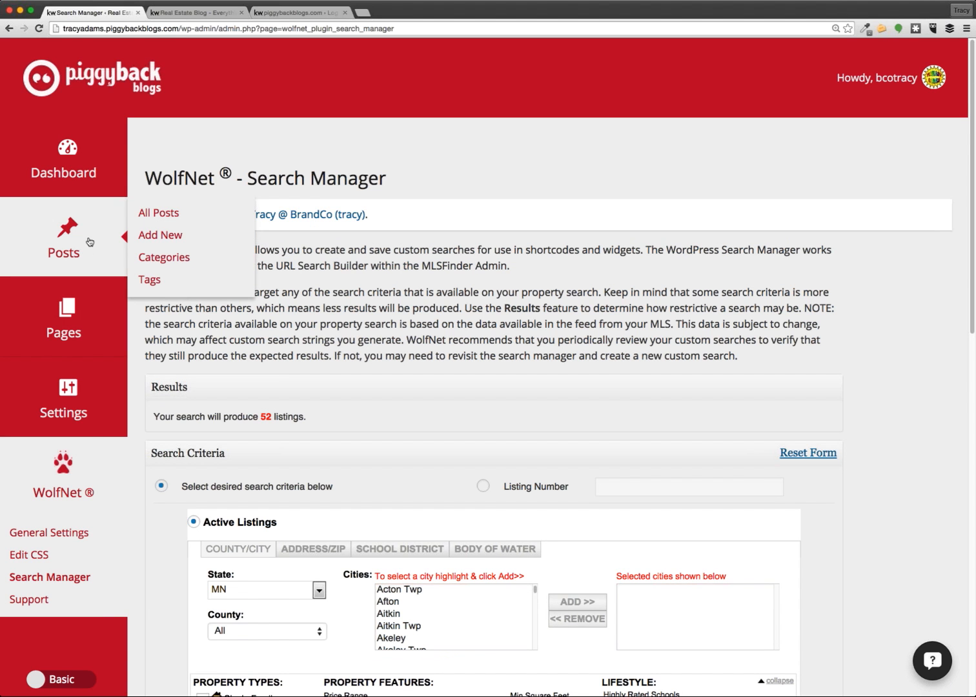
pyautogui.click(166, 218)
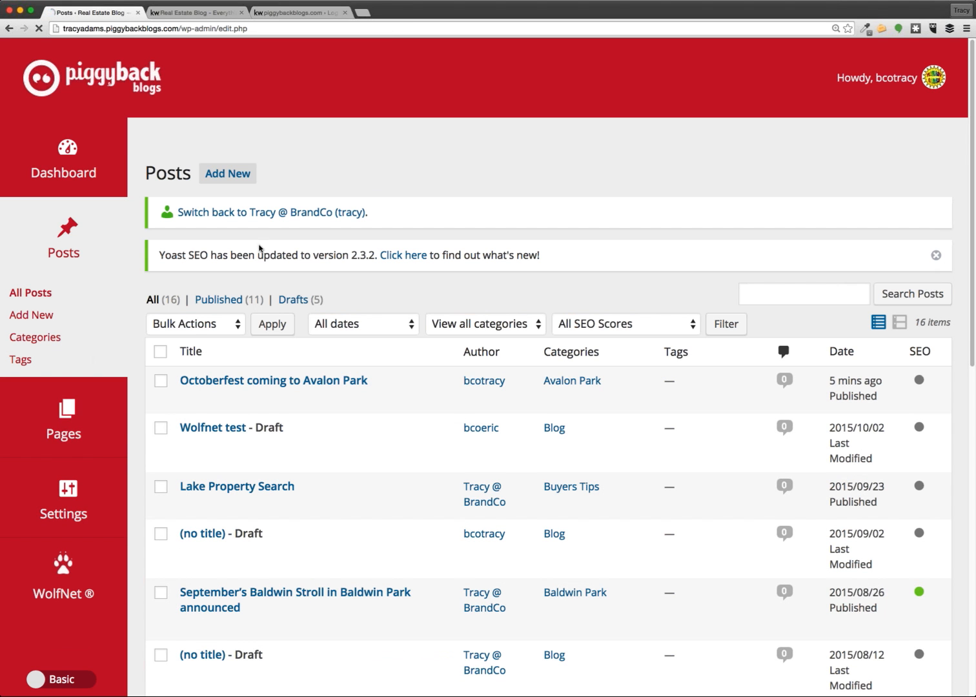
pyautogui.moveTo(88, 436)
pyautogui.click(156, 418)
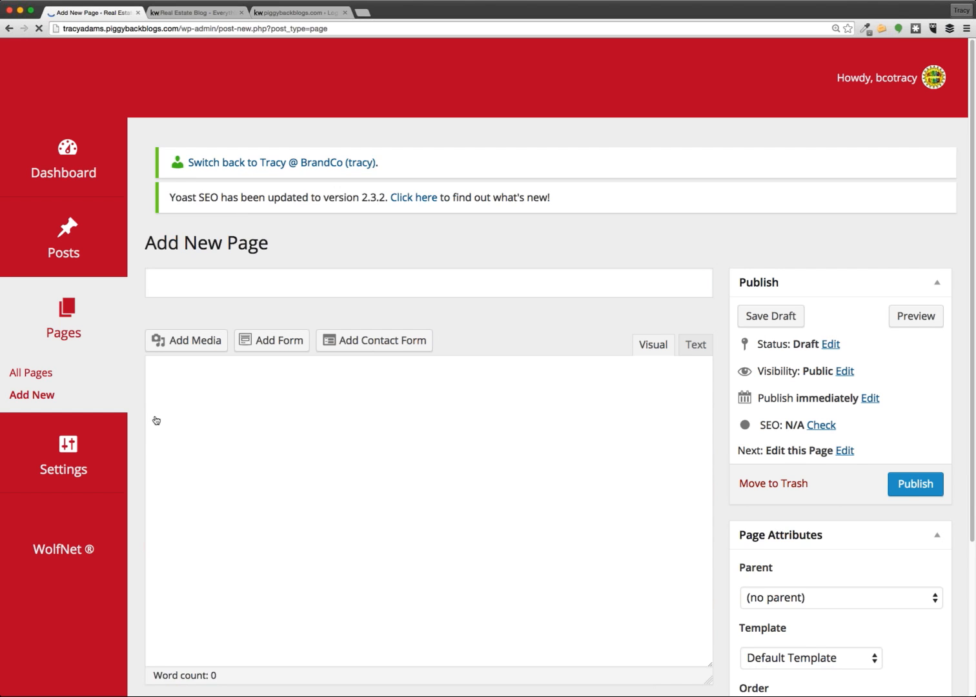
# Step: Title the new page "Amazing Fireplace Condos with Family Rooms - Available"
pyautogui.write('Amazi')
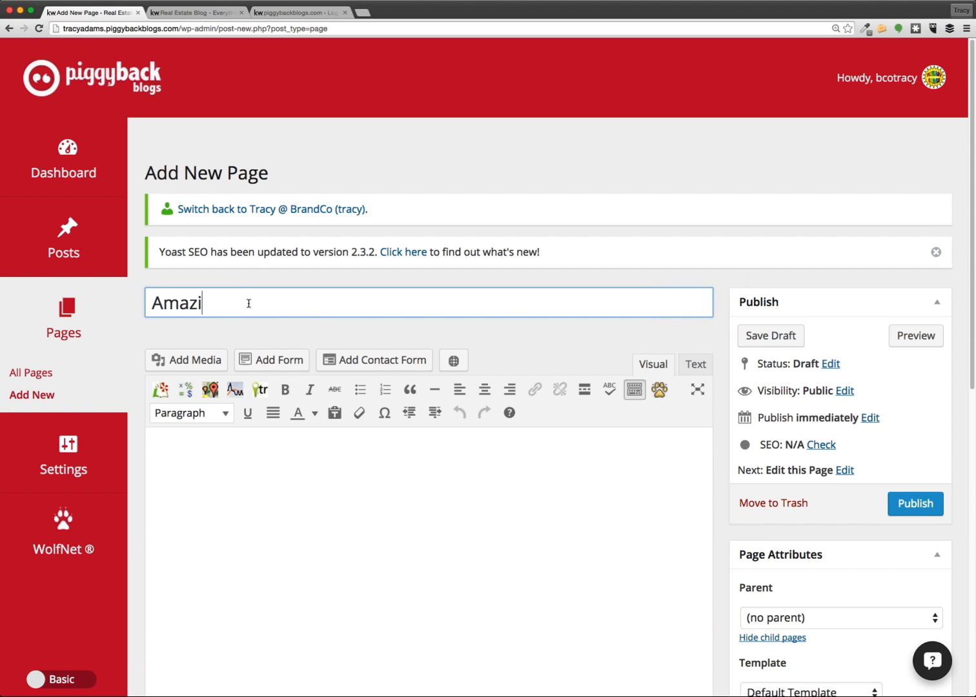
pyautogui.write('ng Firepla')
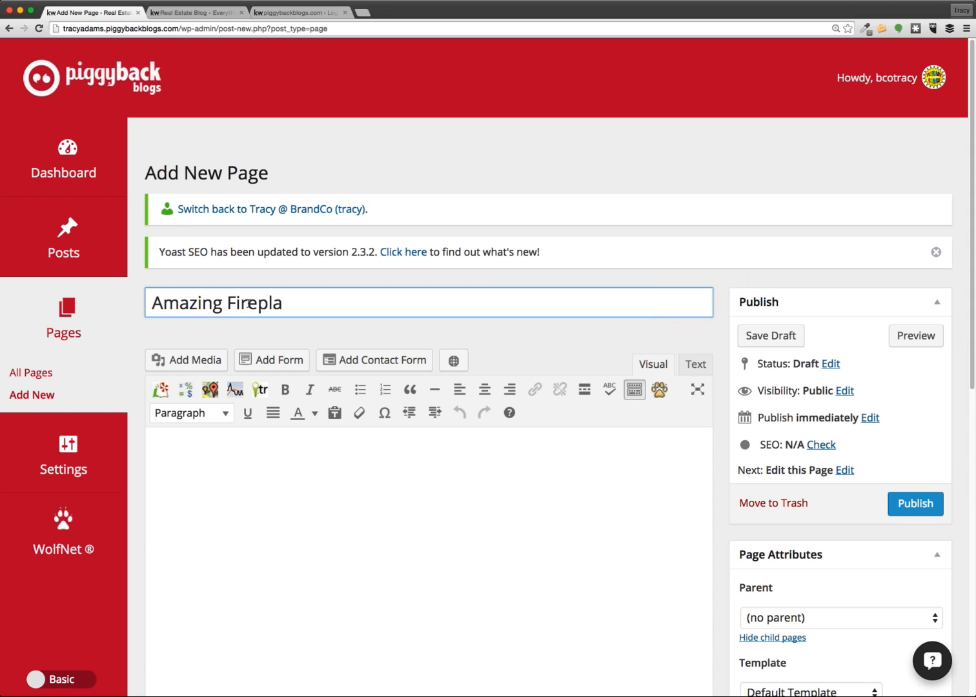
pyautogui.write('ce Condos with F')
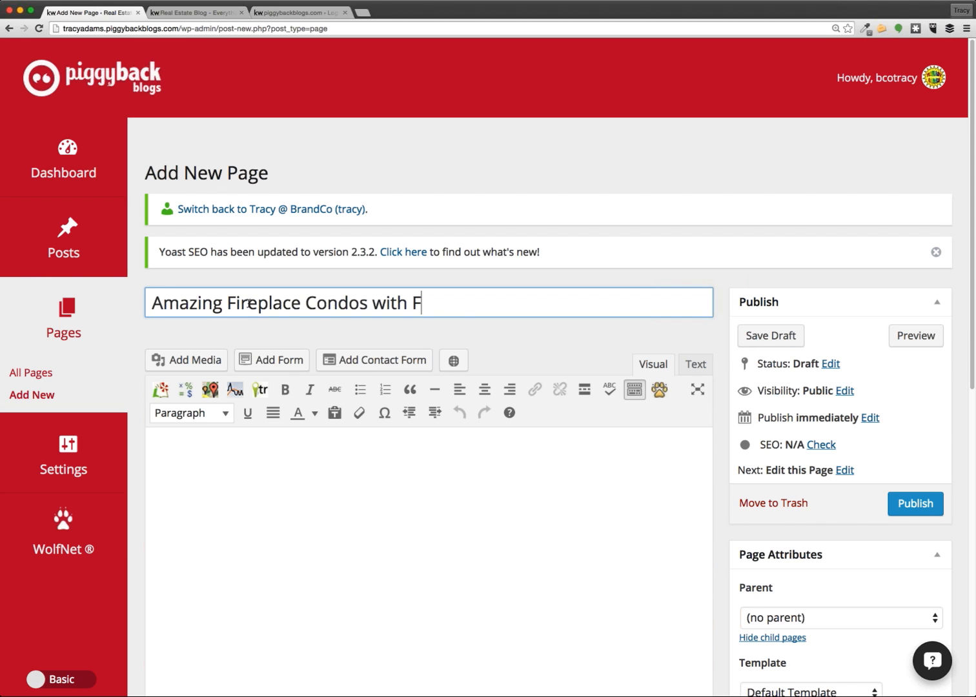
pyautogui.write('amily Rooms')
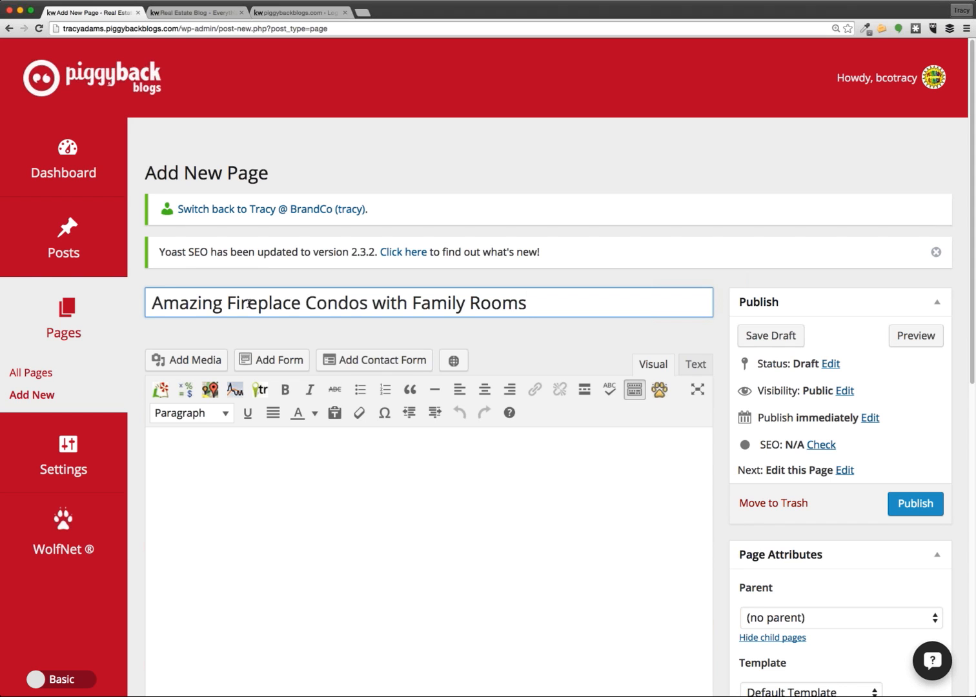
pyautogui.write(' t')
pyautogui.press('BackSpace')
pyautogui.write('- Available')
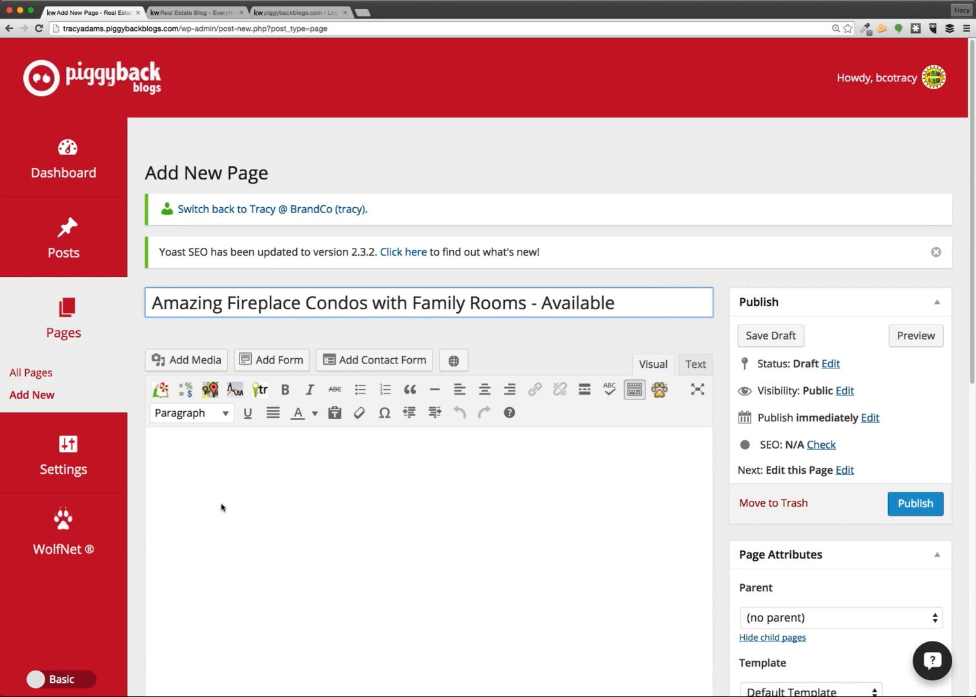
# Step: Enter the filler text "kdjfdkljfsdkjfsdklfjdskfjdsakjfsdlkjfdasljfaksdjf" as the first paragraph of the page body
pyautogui.click(221, 508)
pyautogui.write('kdjfdklj')
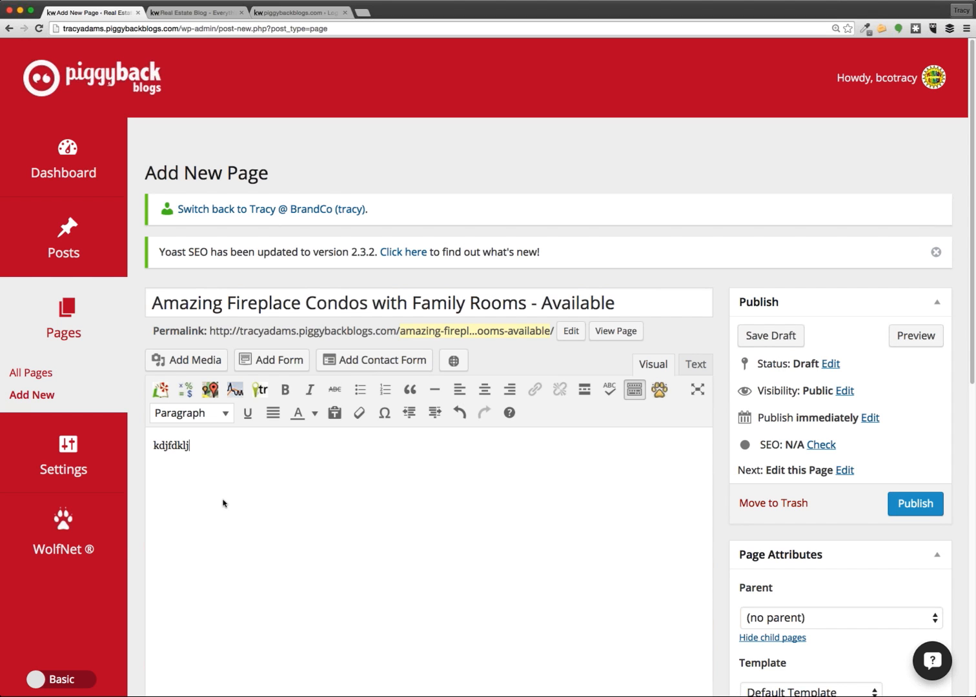
pyautogui.write('fsdkjfsdklfjdskfjdsakjfsdlkjfdasljfaksdjf')
pyautogui.press('Return')
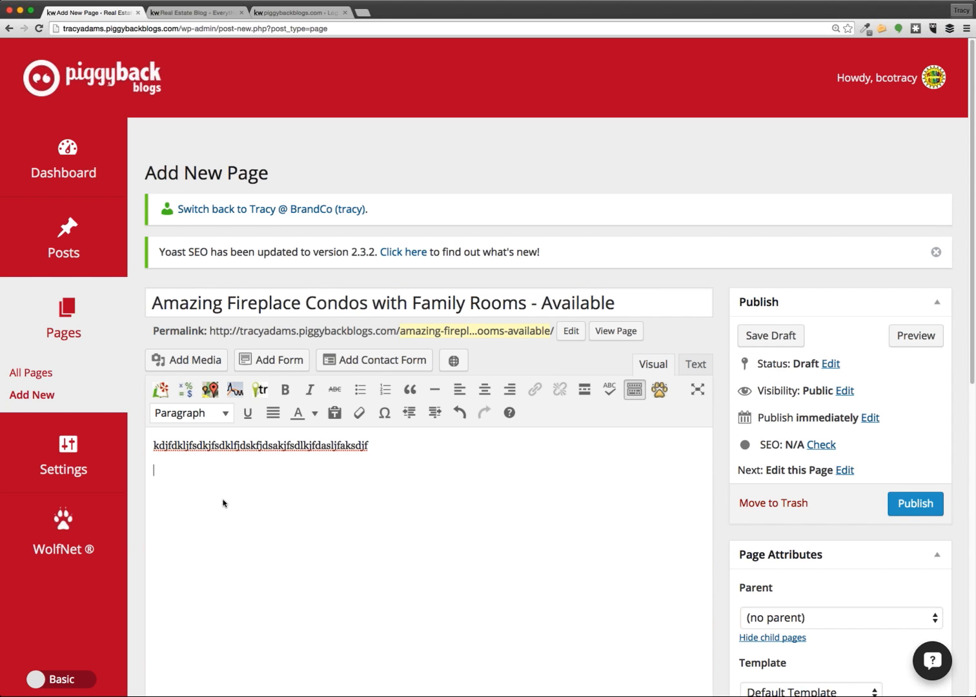
# Step: Add a second paragraph reading "Photos of houses with fireplaces" and start an empty line below it
pyautogui.write('{')
pyautogui.press('BackSpace')
pyautogui.write('Photos of houses with')
pyautogui.press('BackSpace')
pyautogui.press('BackSpace')
pyautogui.press('BackSpace')
pyautogui.write('o')
pyautogui.press('BackSpace')
pyautogui.write('ith')
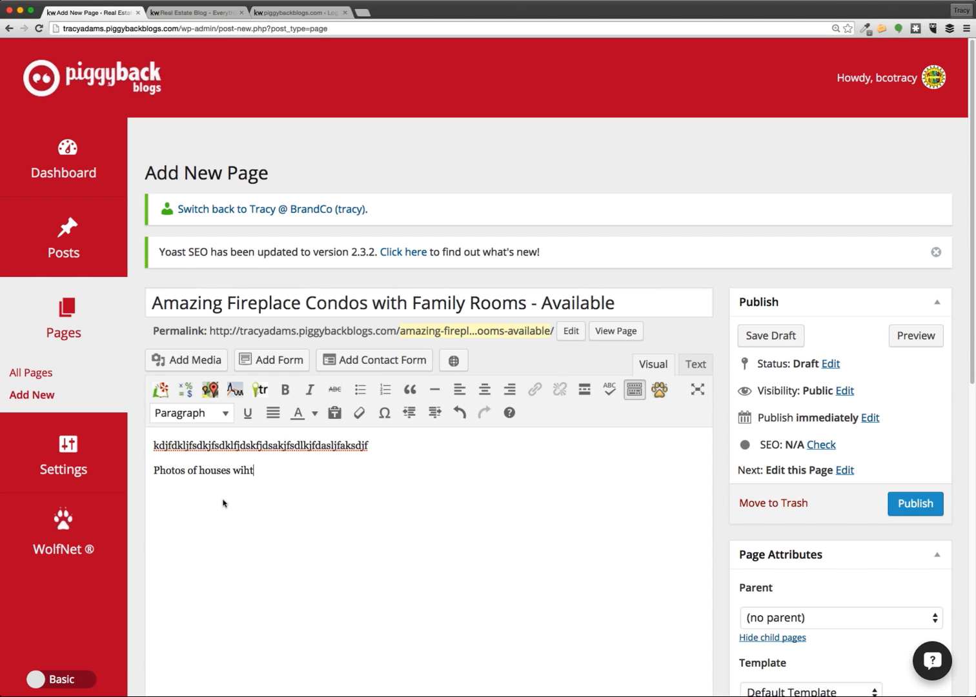
pyautogui.press('BackSpace')
pyautogui.press('BackSpace')
pyautogui.write('th fir')
pyautogui.write('epalce')
pyautogui.press('BackSpace')
pyautogui.press('BackSpace')
pyautogui.press('BackSpace')
pyautogui.press('BackSpace')
pyautogui.press('BackSpace')
pyautogui.write('l')
pyautogui.press('BackSpace')
pyautogui.write('aces')
pyautogui.press('Return')
pyautogui.press('Return')
pyautogui.write('=')
pyautogui.press('BackSpace')
pyautogui.press('BackSpace')
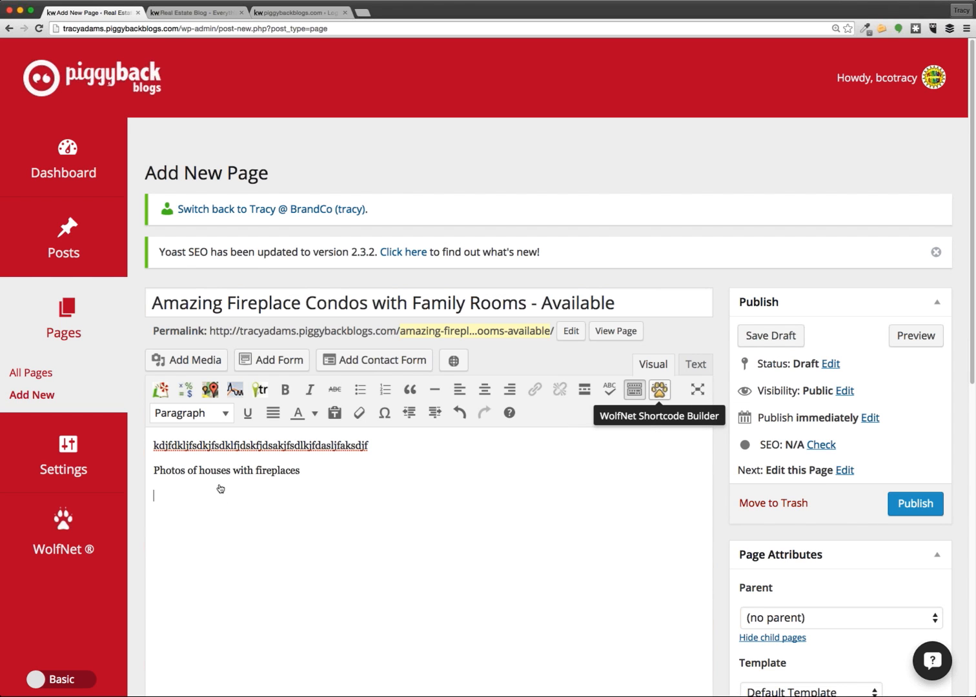
# Step: Insert a WolfNet Listing Grid shortcode using the saved search "Condos with Fireplaces and Family Rooms less than 500k"
pyautogui.click(666, 396)
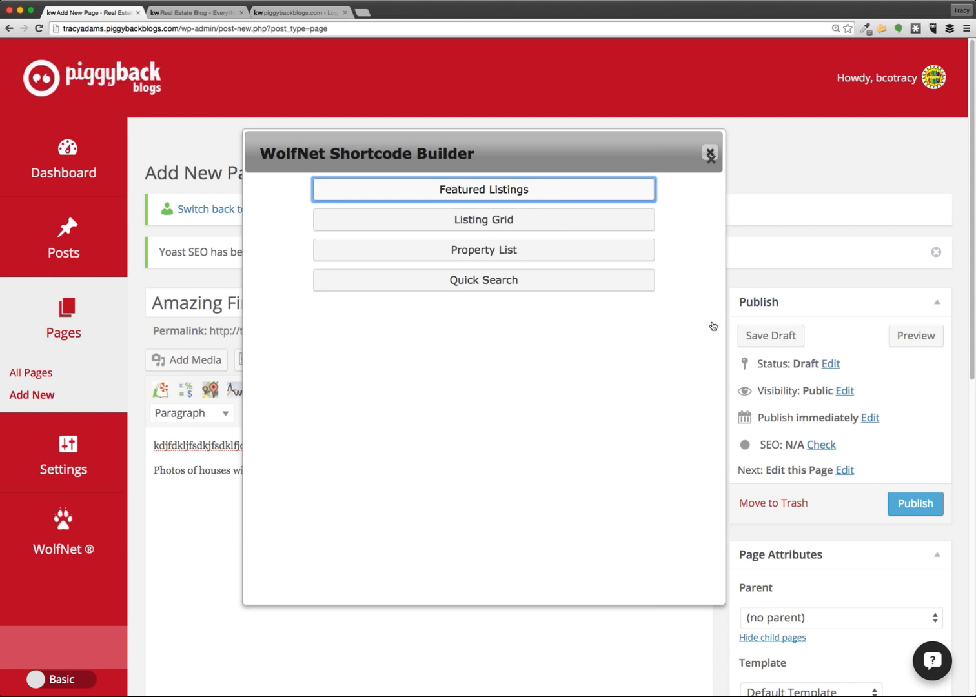
pyautogui.click(486, 220)
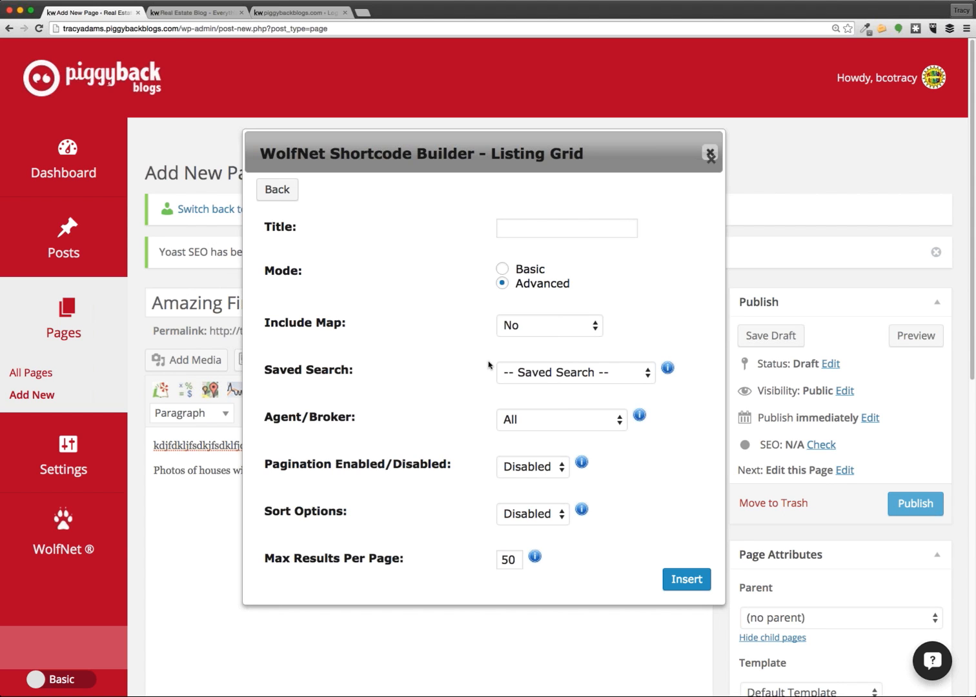
pyautogui.click(550, 381)
pyautogui.click(548, 396)
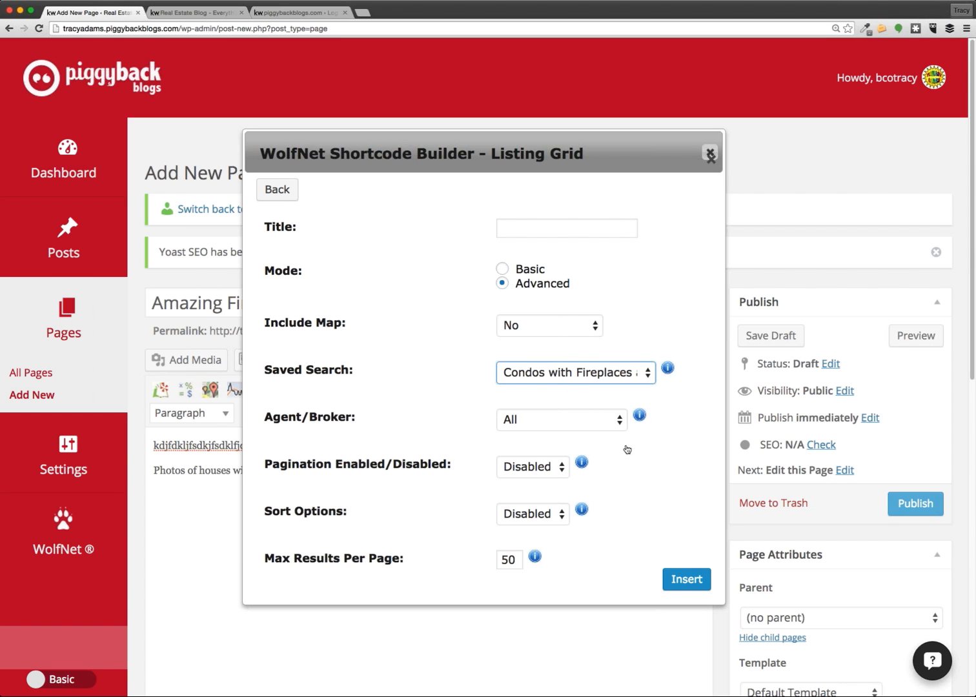
pyautogui.click(686, 579)
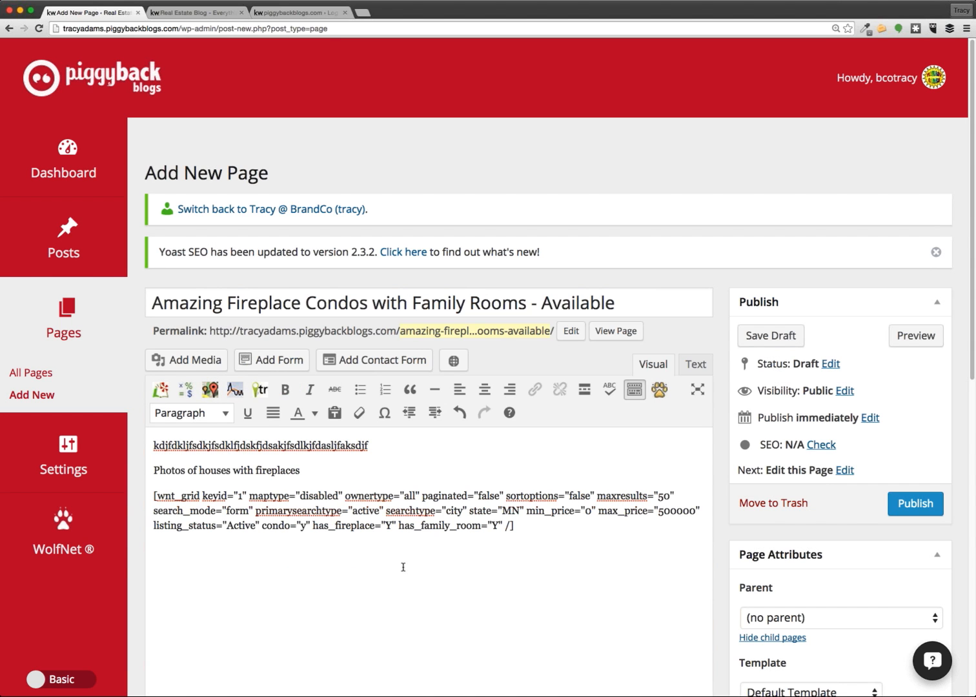
# Step: Highlight the inserted grid shortcode to point it out, deselect it, and publish the page
pyautogui.moveTo(517, 526); pyautogui.dragTo(131, 492)
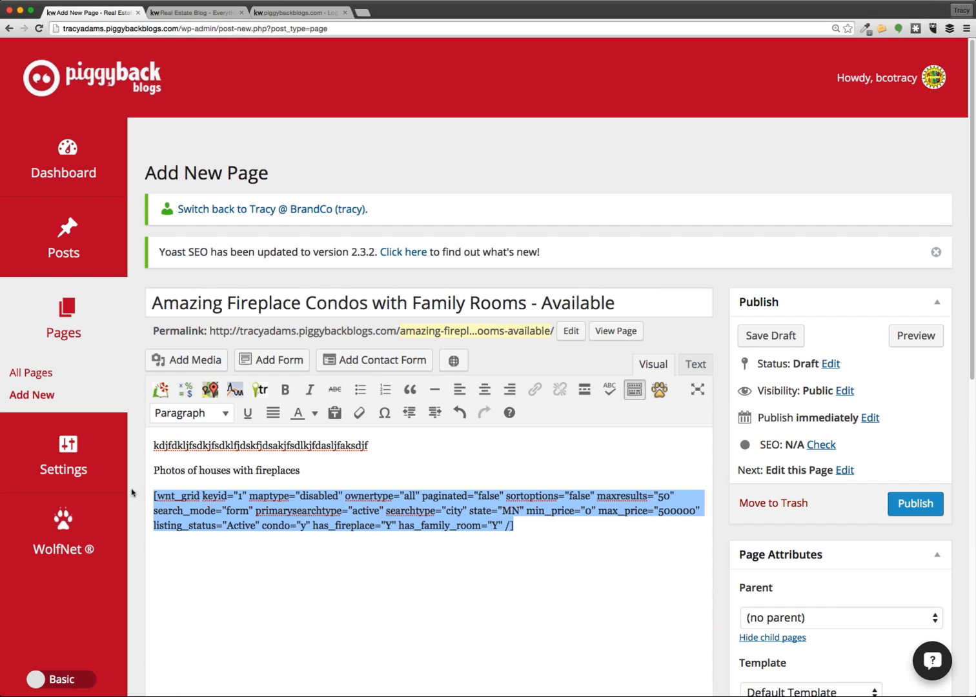
pyautogui.click(536, 521)
pyautogui.click(927, 506)
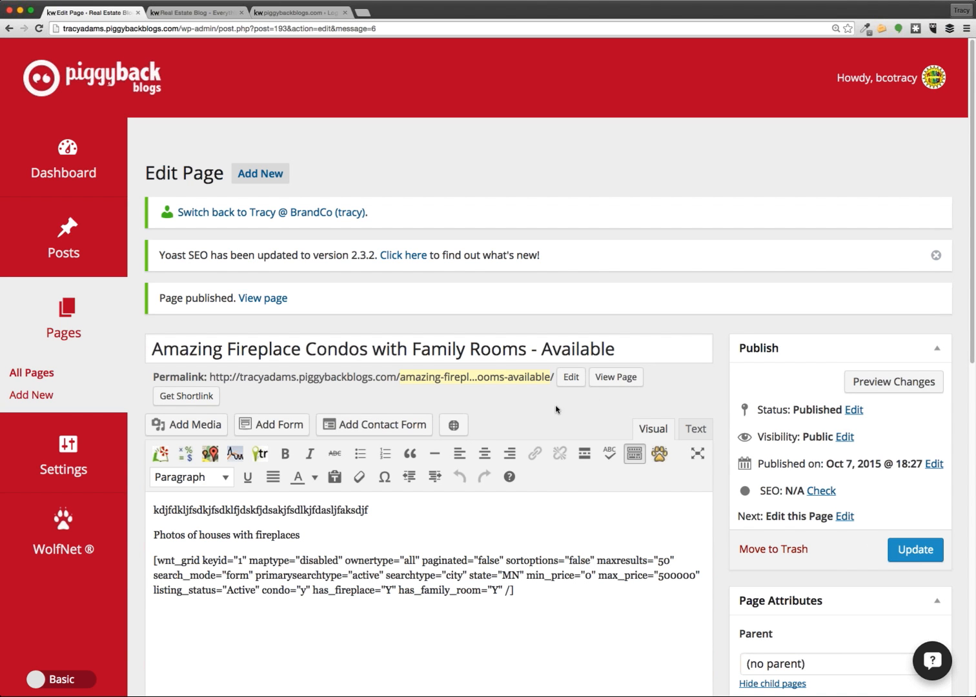
# Step: View the published page and look through its grid of condo listings down to the last entries
pyautogui.click(605, 381)
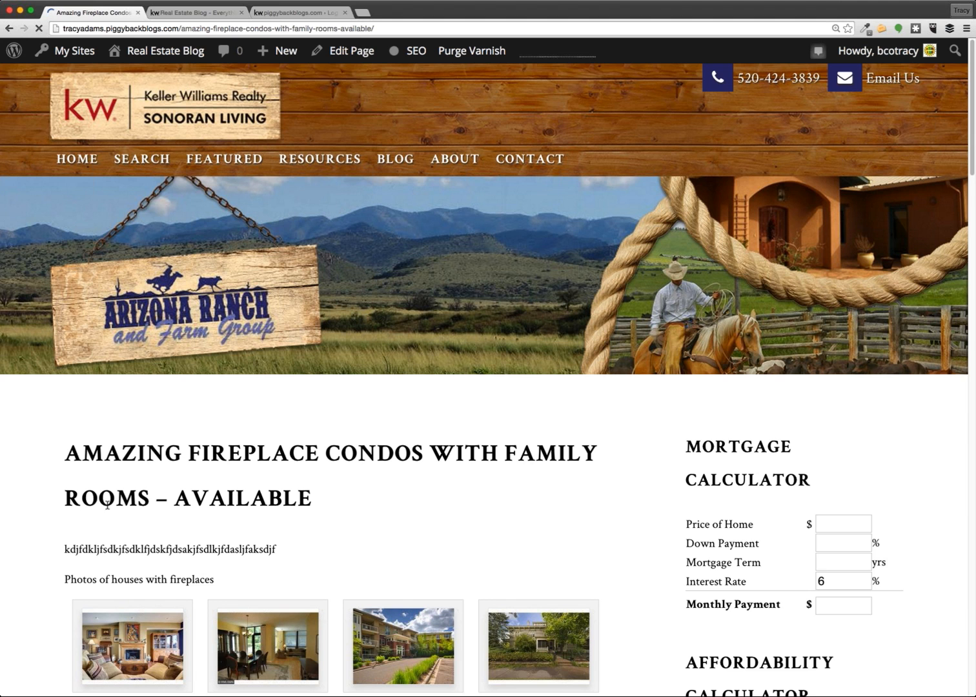
pyautogui.scroll(-1, 38, 507)
pyautogui.scroll(-4, 35, 458)
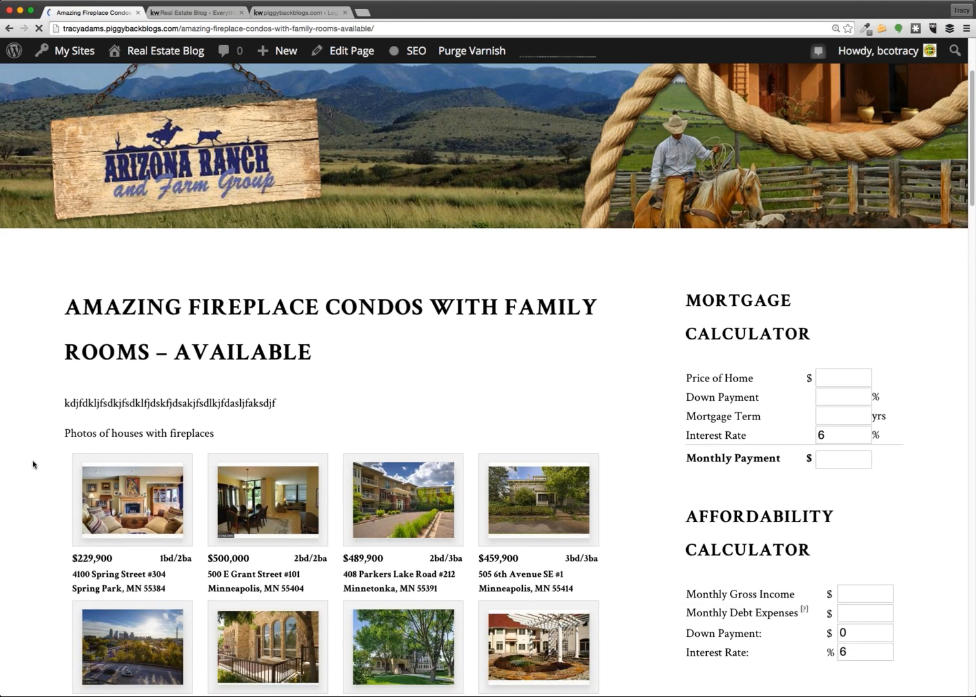
pyautogui.scroll(-1, 41, 463)
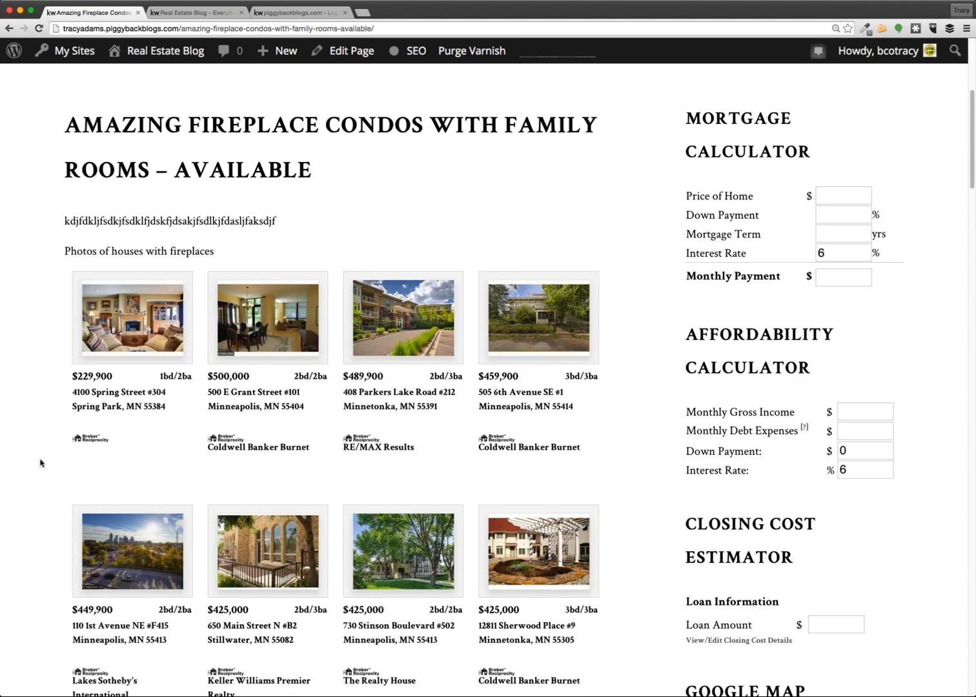
pyautogui.scroll(-10, 40, 463)
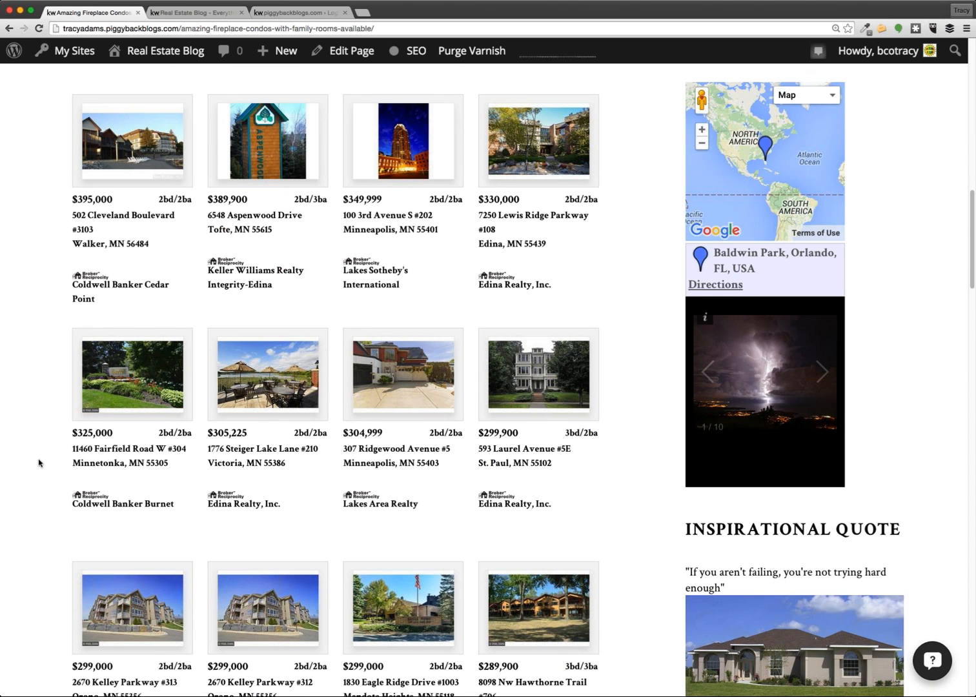
pyautogui.scroll(-20, 38, 463)
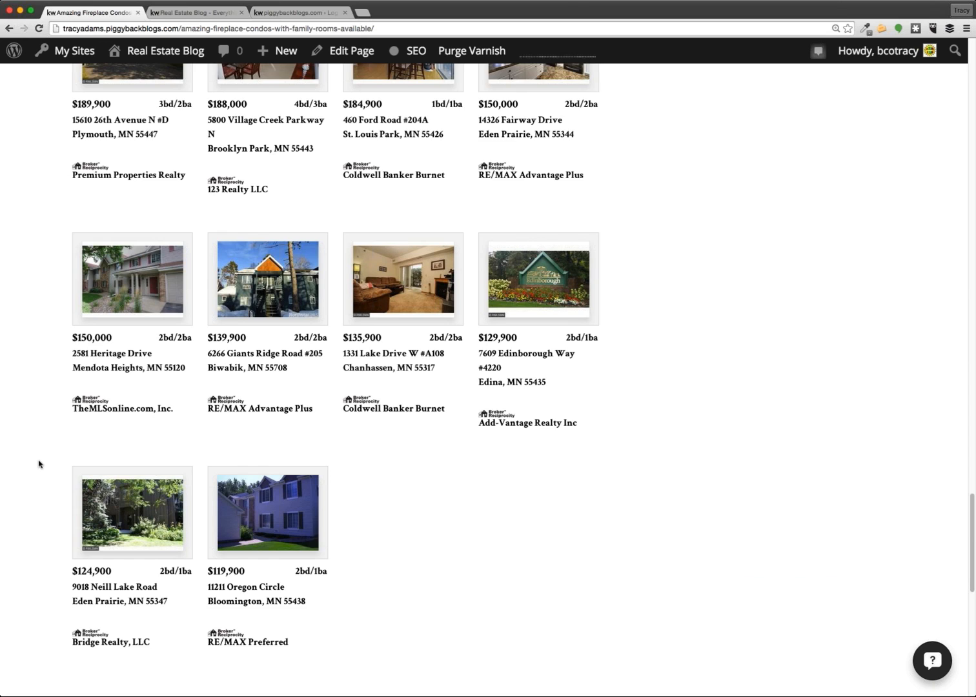
pyautogui.scroll(-3, 39, 463)
pyautogui.scroll(20, 39, 463)
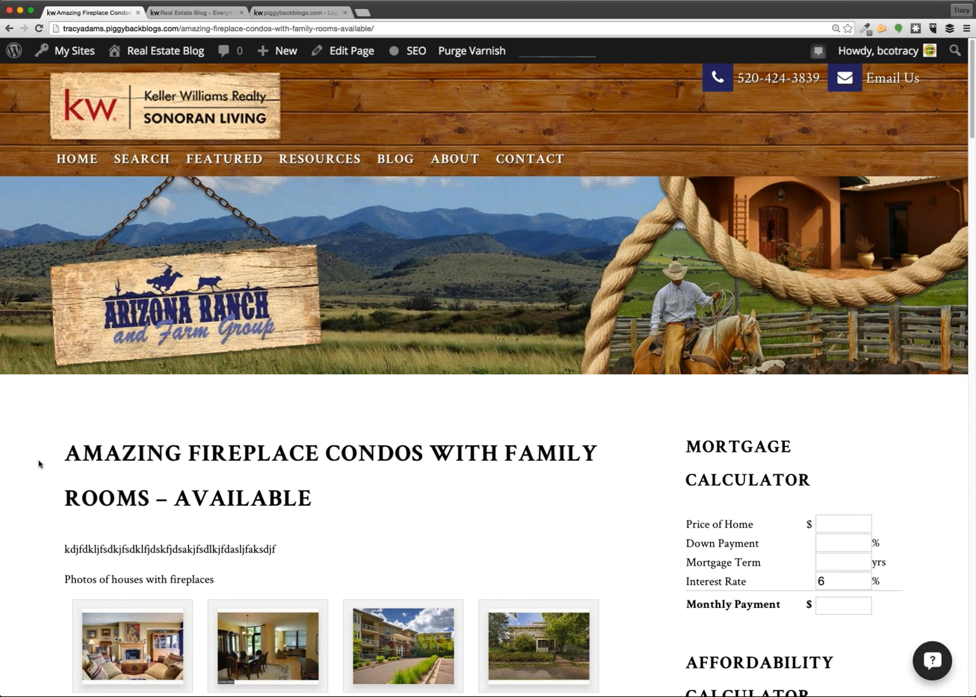
pyautogui.scroll(-8, 640, 540)
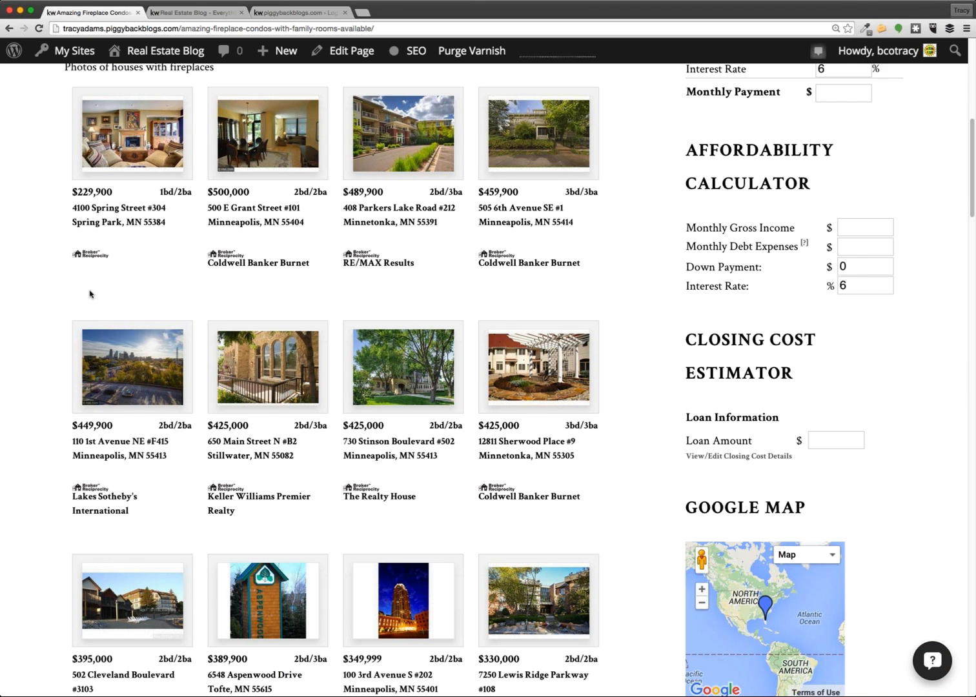
# Step: Return to the page editor and insert a WolfNet Property List shortcode below the grid, using the saved condo search with fireplaces and family rooms
pyautogui.click(9, 29)
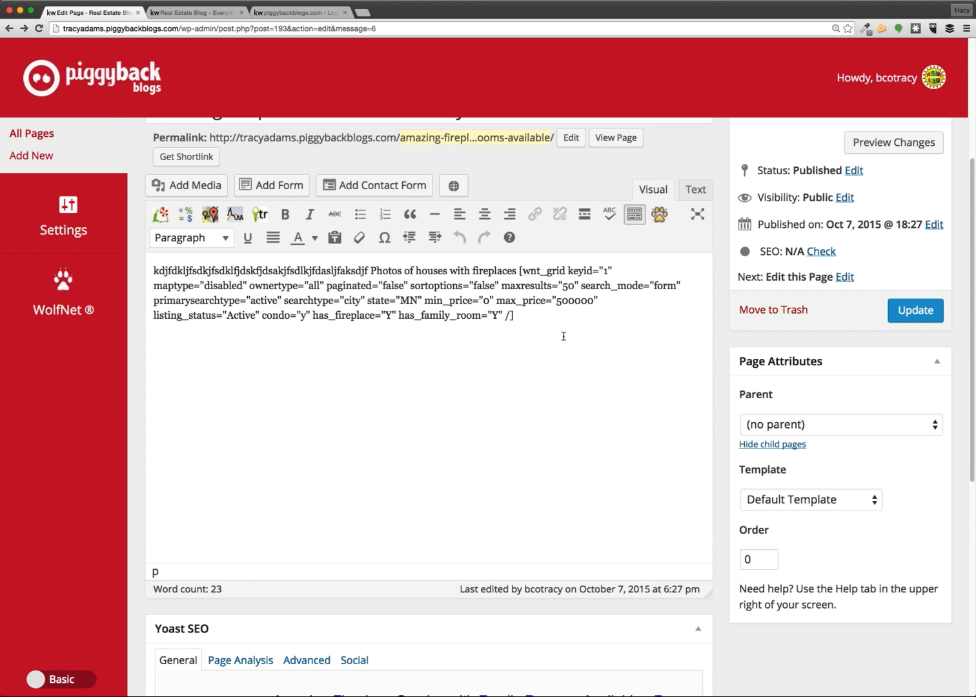
pyautogui.moveTo(539, 315); pyautogui.dragTo(154, 315)
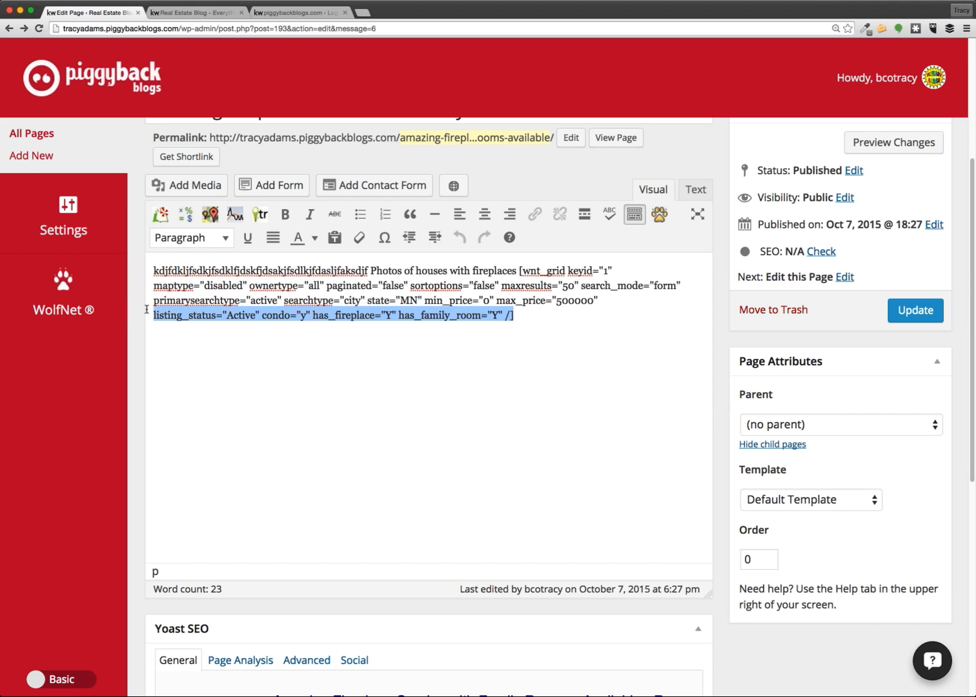
pyautogui.click(504, 355)
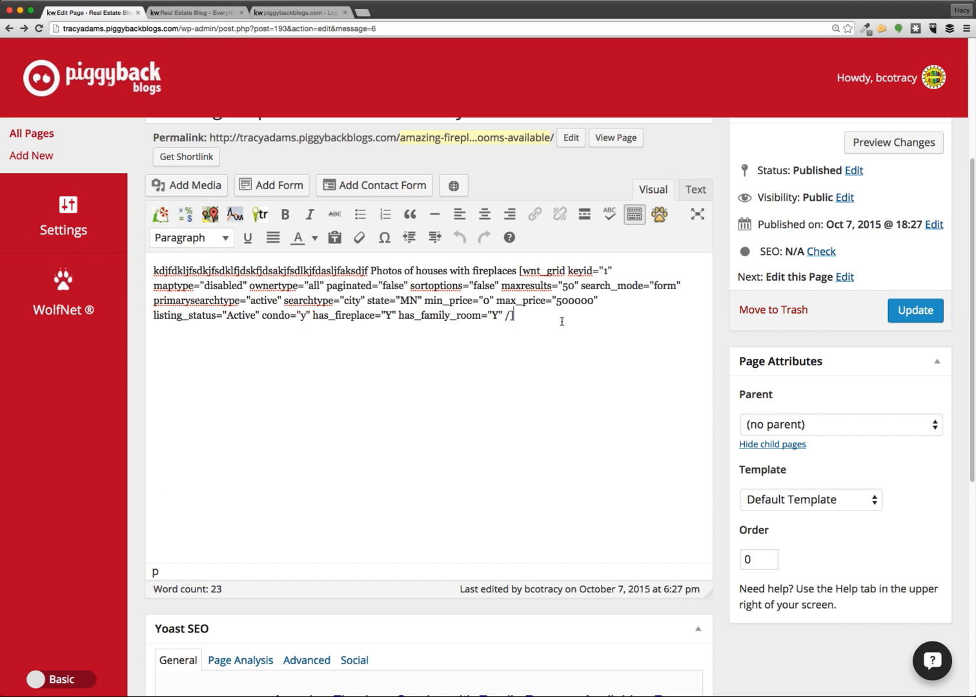
pyautogui.press('Return')
pyautogui.click(663, 217)
pyautogui.click(466, 309)
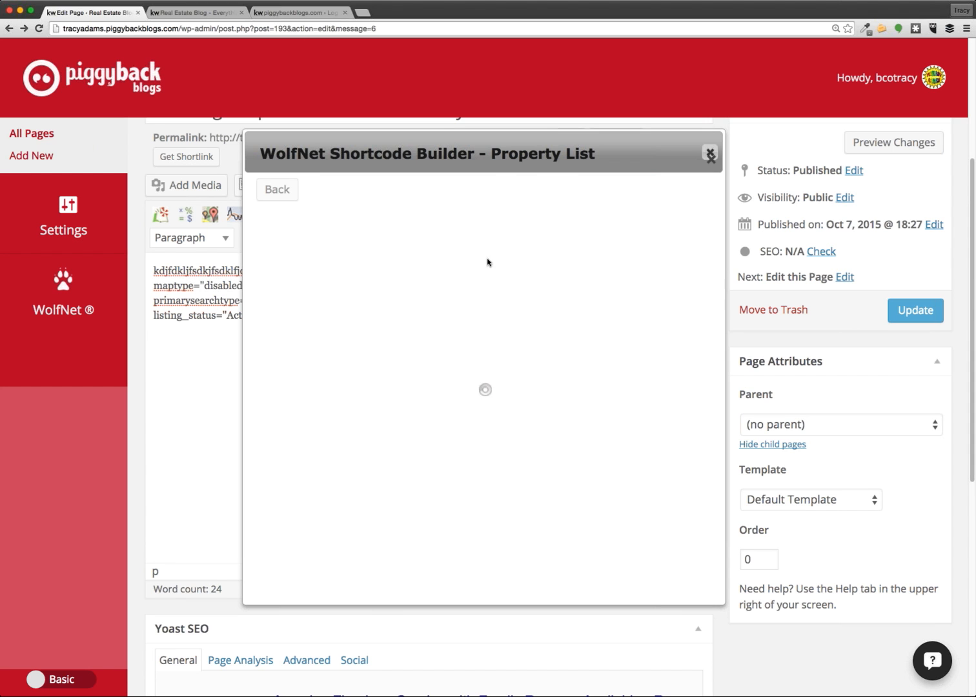
pyautogui.click(574, 372)
pyautogui.click(569, 386)
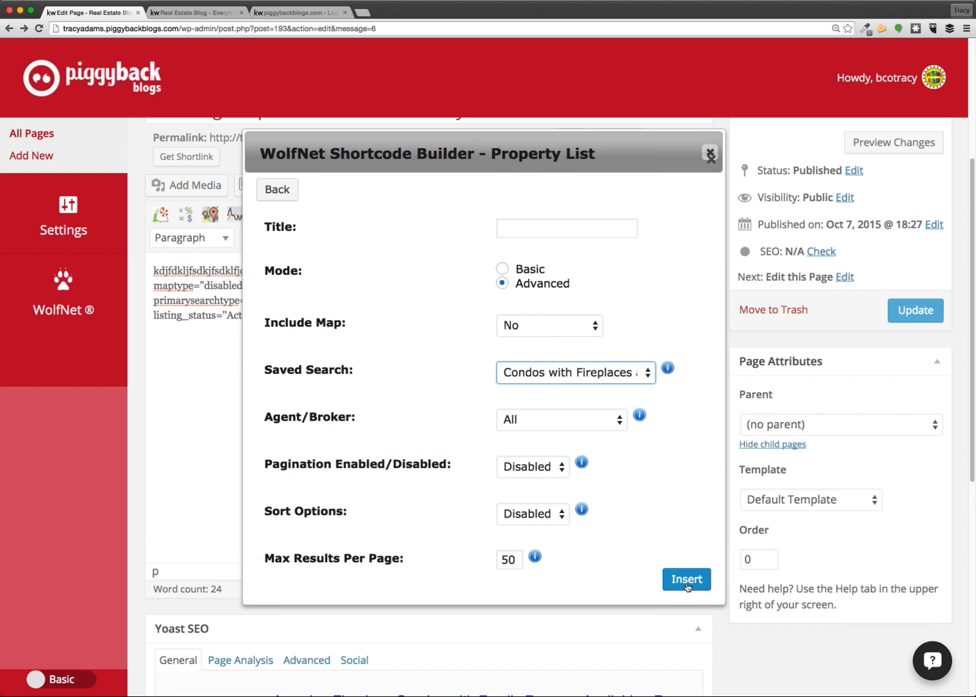
pyautogui.click(687, 580)
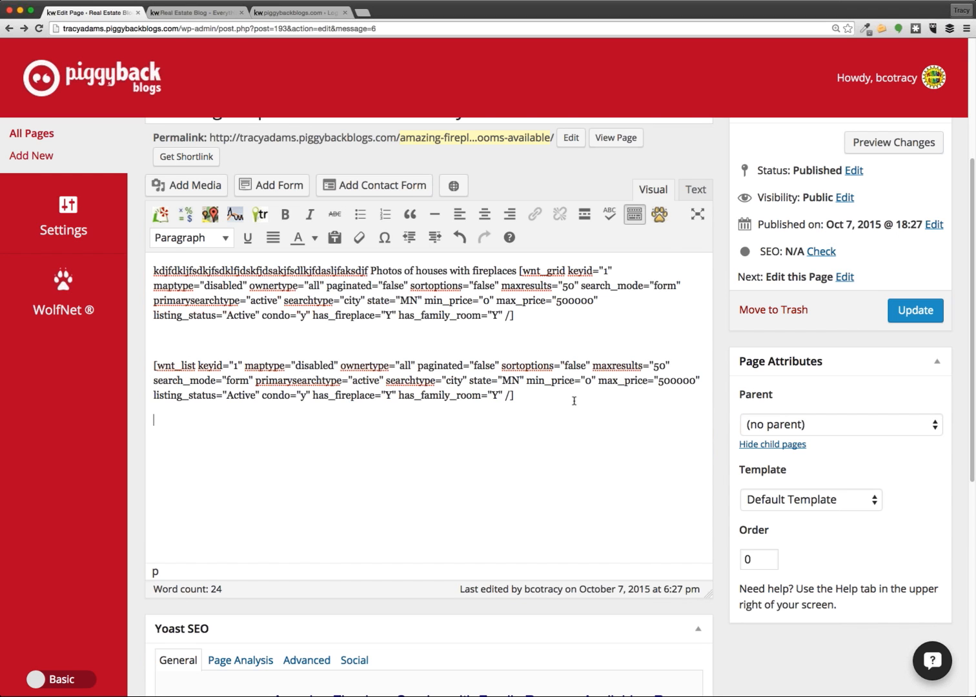
# Step: Reopen and close the WolfNet Shortcode Builder without inserting anything, update the page, and view it on the site
pyautogui.click(658, 215)
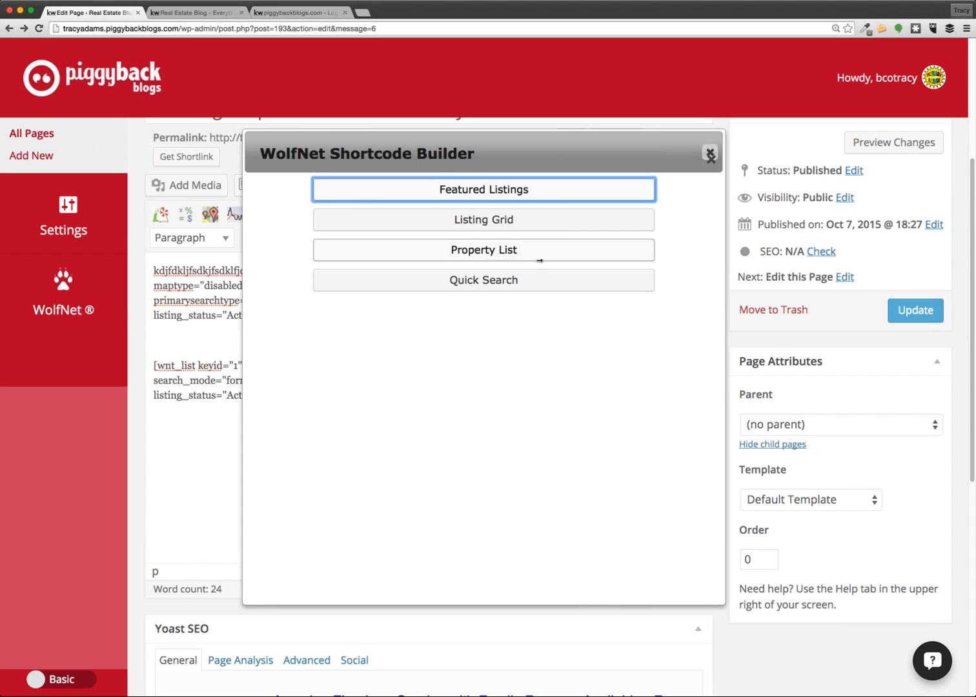
pyautogui.click(711, 155)
pyautogui.click(922, 310)
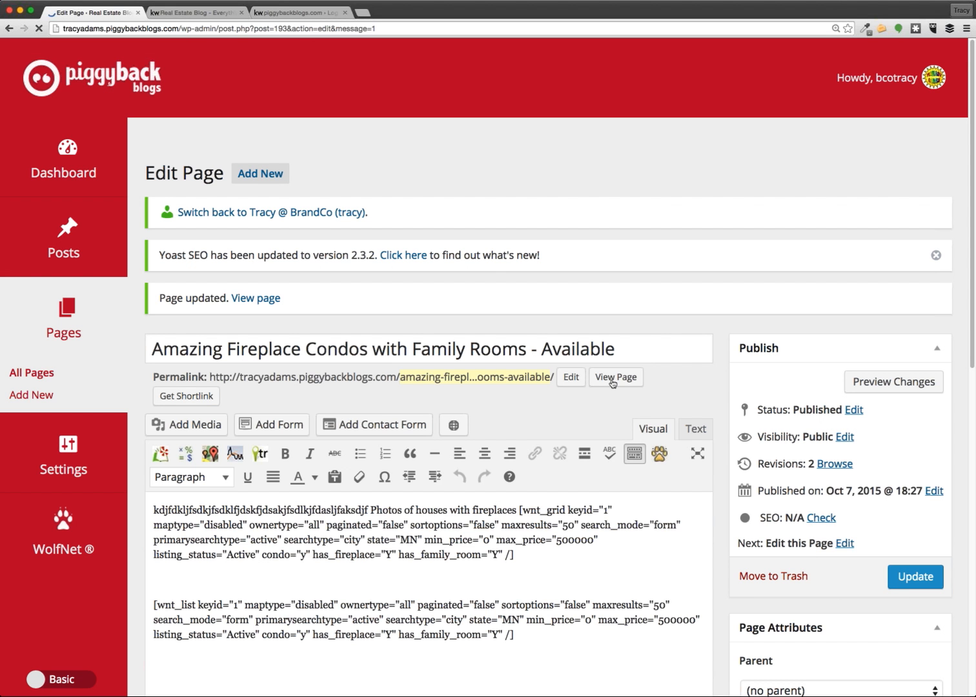
pyautogui.click(613, 381)
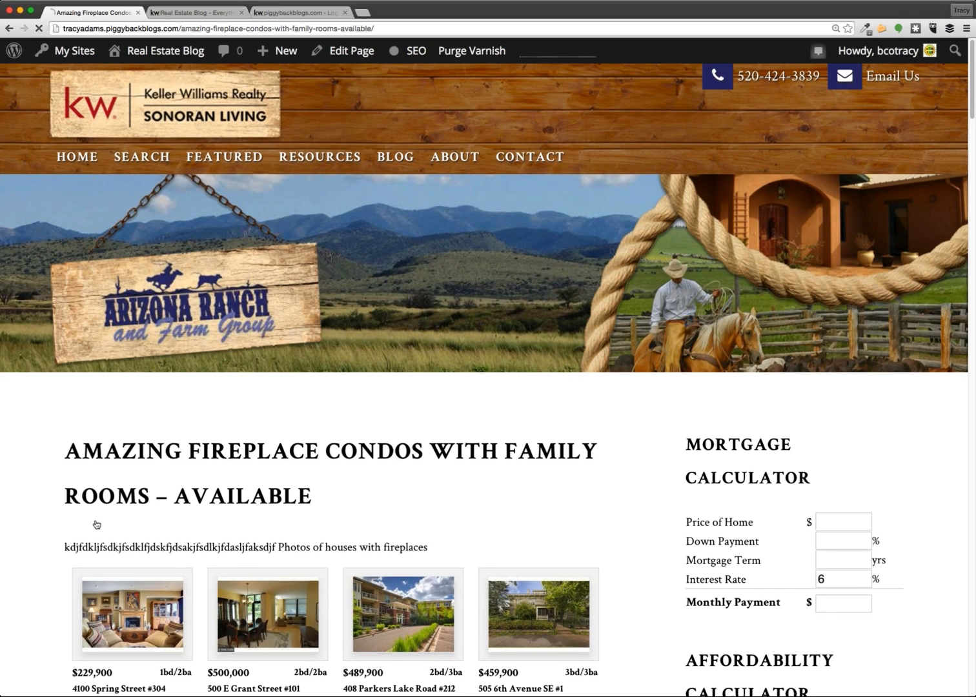
# Step: Look through the updated condo page, from the photo grid down to the end of the property list, and return to its beginning
pyautogui.scroll(-20, 485, 479)
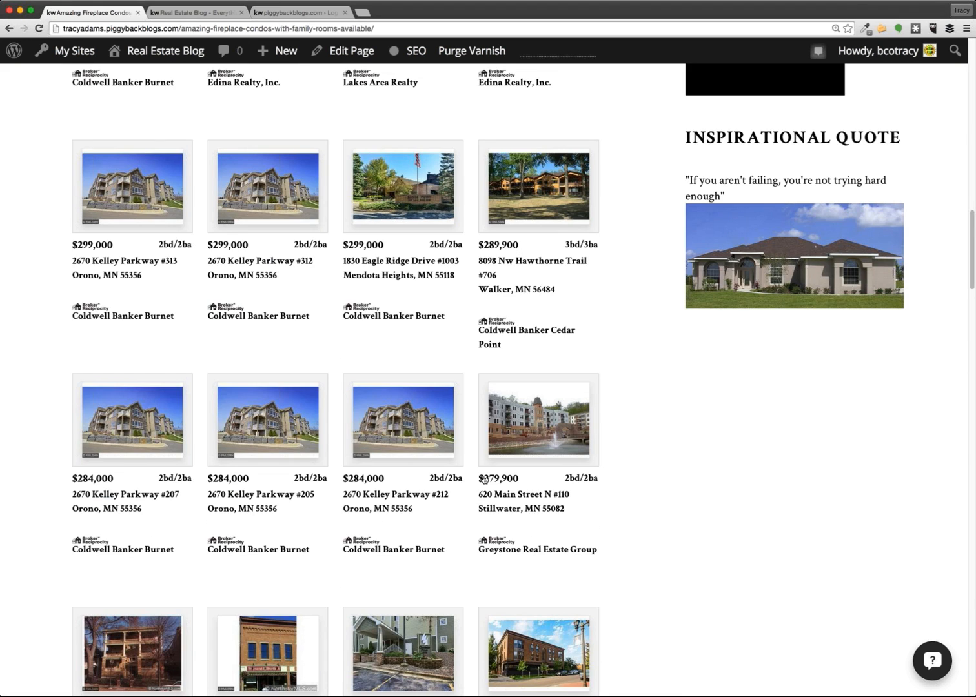
pyautogui.scroll(-20, 485, 479)
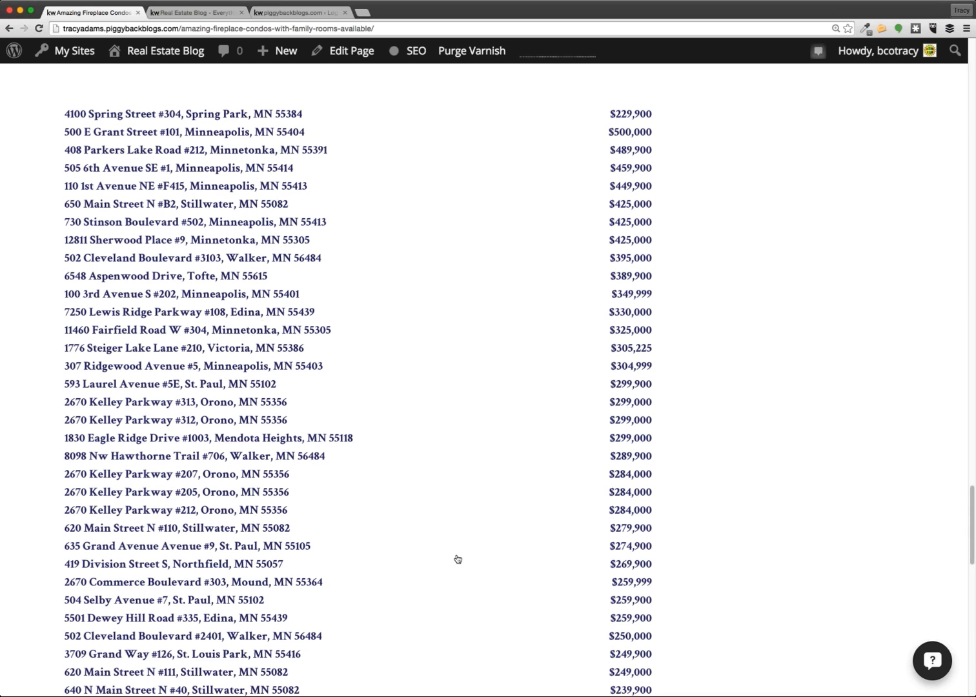
pyautogui.scroll(-10, 457, 559)
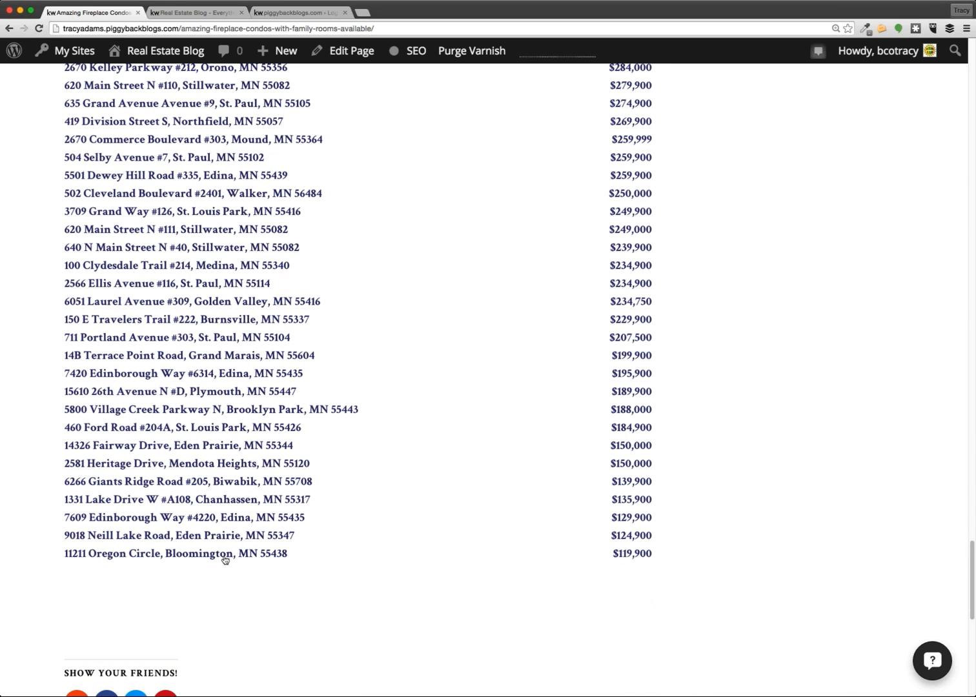
pyautogui.scroll(20, 399, 558)
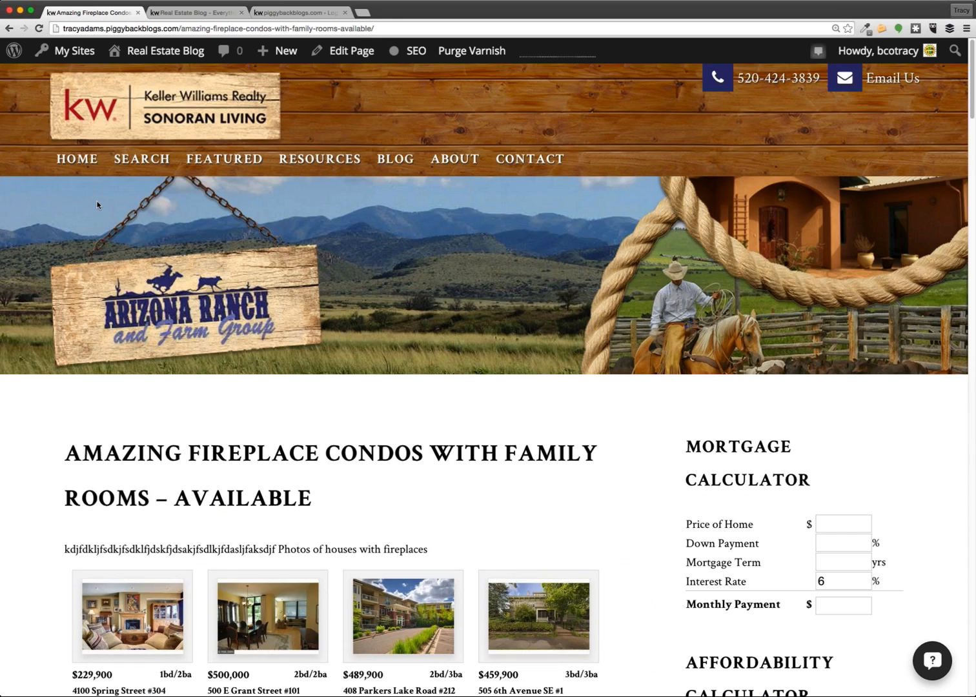
# Step: Go back to the page editor, review the grid and list shortcodes in the content, and open the list of all pages
pyautogui.press('super+bracketleft')
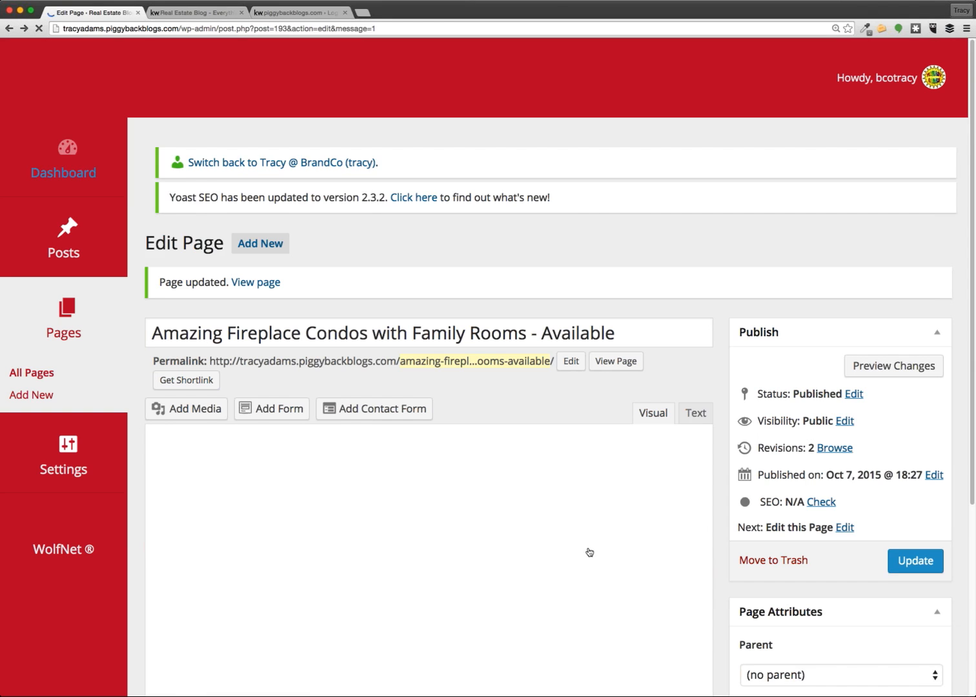
pyautogui.scroll(-5, 588, 547)
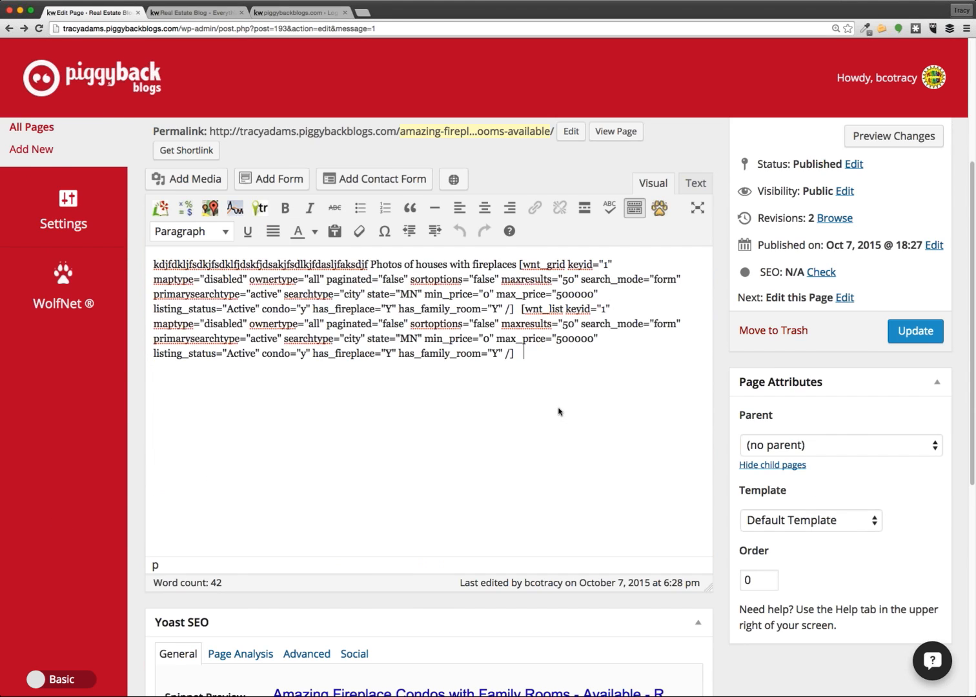
pyautogui.scroll(5, 560, 412)
pyautogui.click(22, 374)
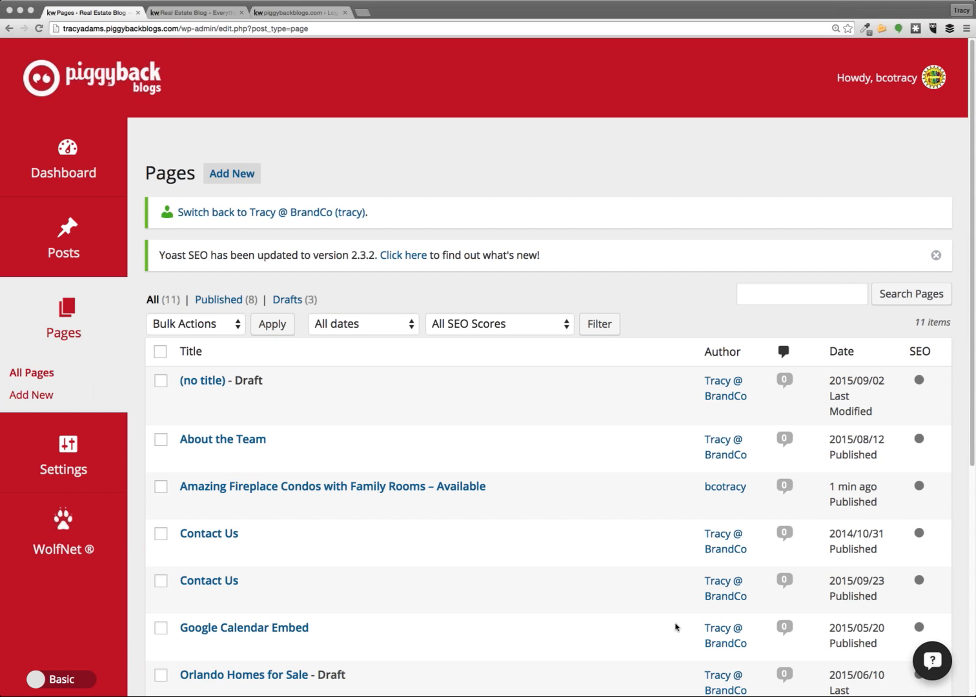
# Step: Open the dashboard home, look over its widgets down to Forms and the tutorial video, and dismiss the Yoast SEO update notice
pyautogui.click(73, 196)
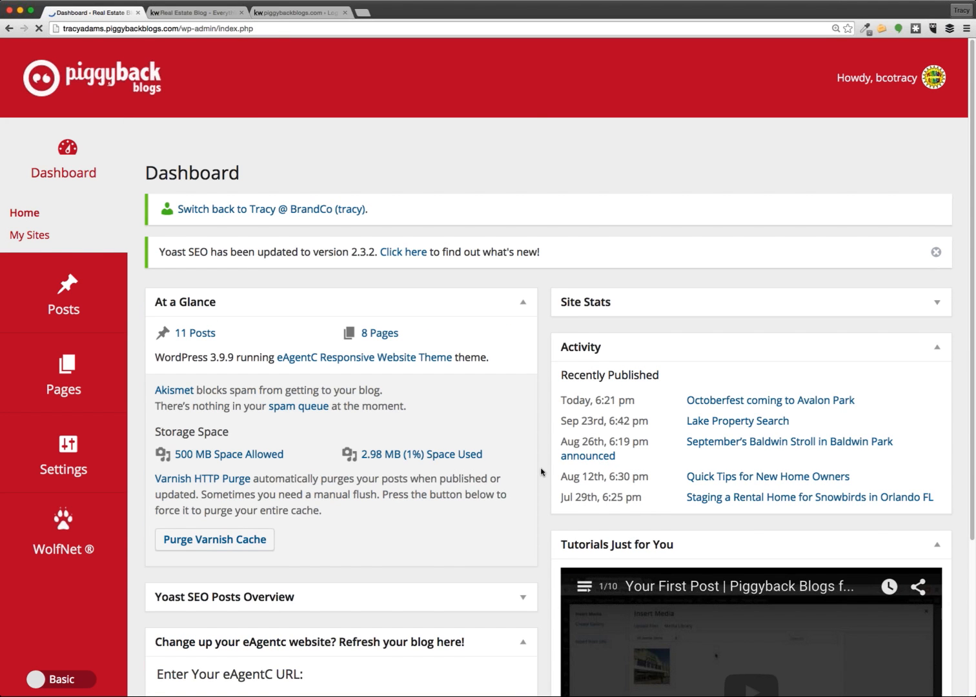
pyautogui.scroll(-3, 541, 472)
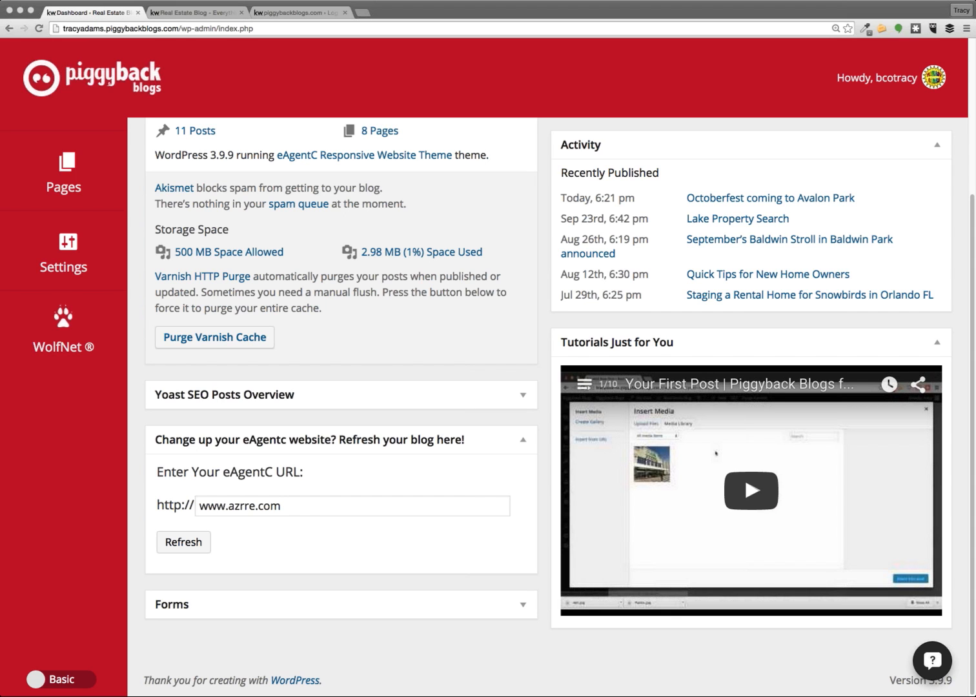
pyautogui.click(550, 431)
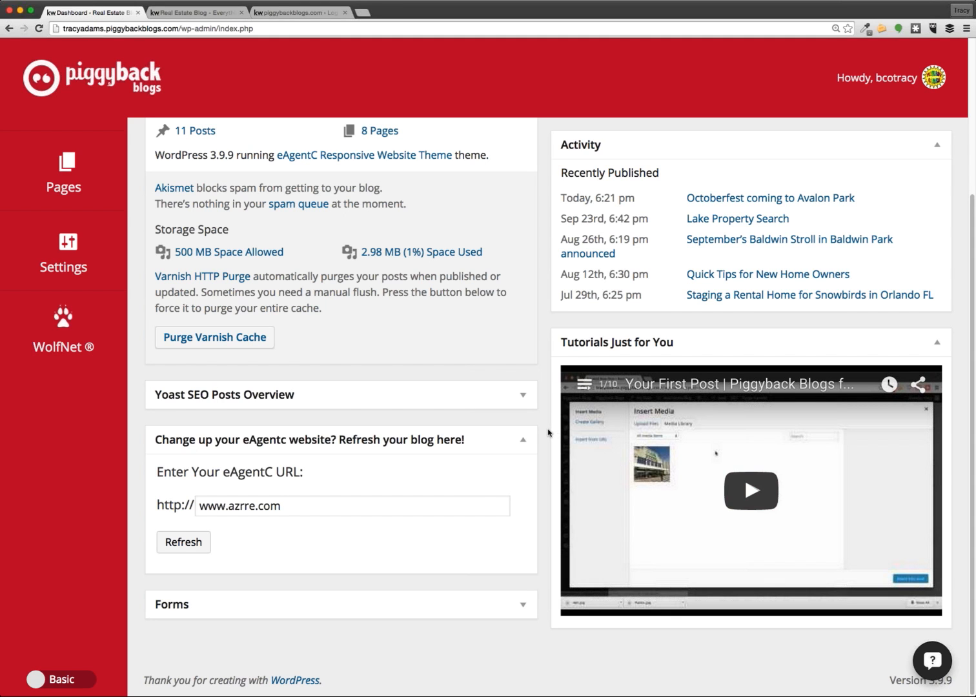
pyautogui.scroll(5, 544, 434)
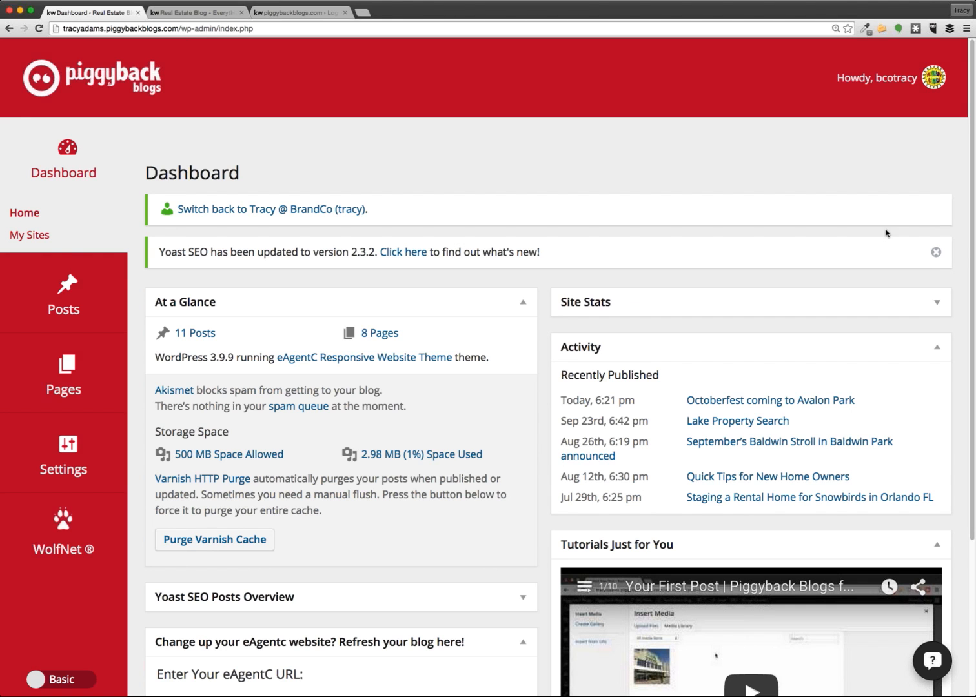
pyautogui.click(936, 252)
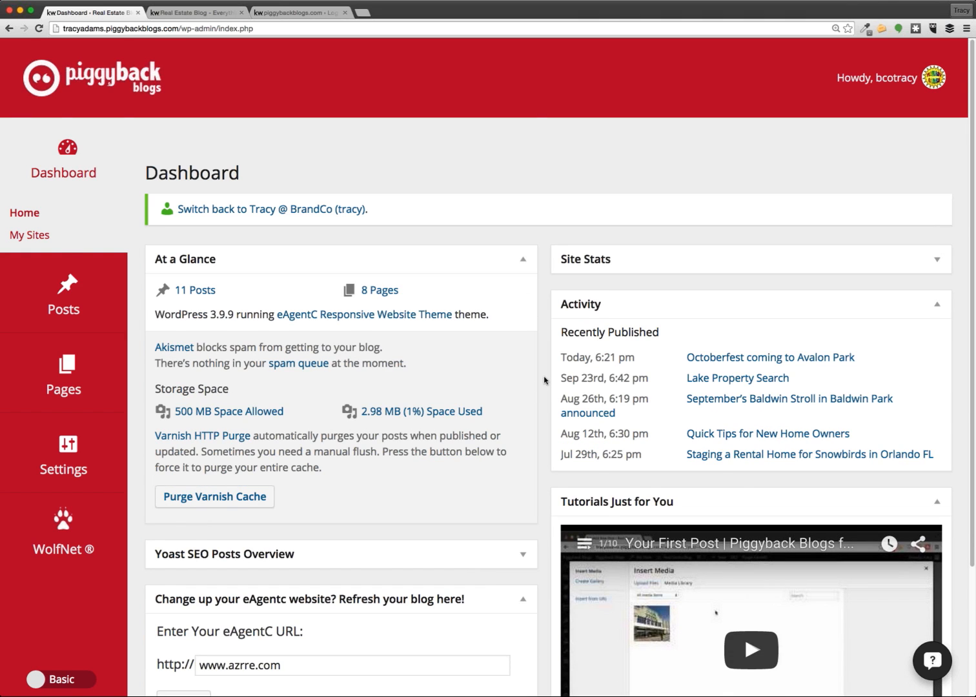
pyautogui.scroll(-5, 544, 381)
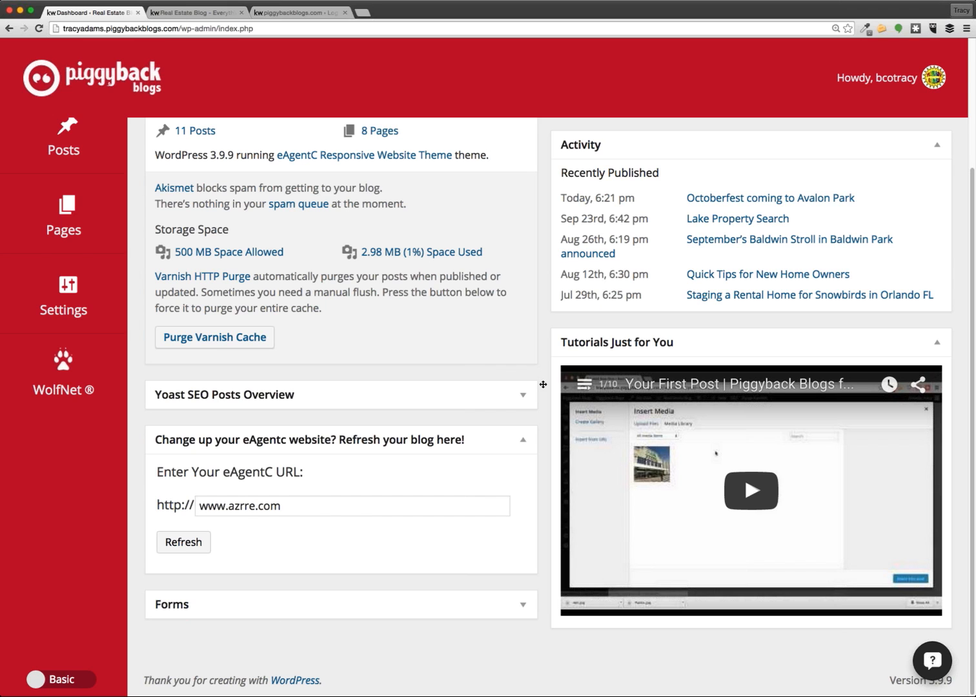